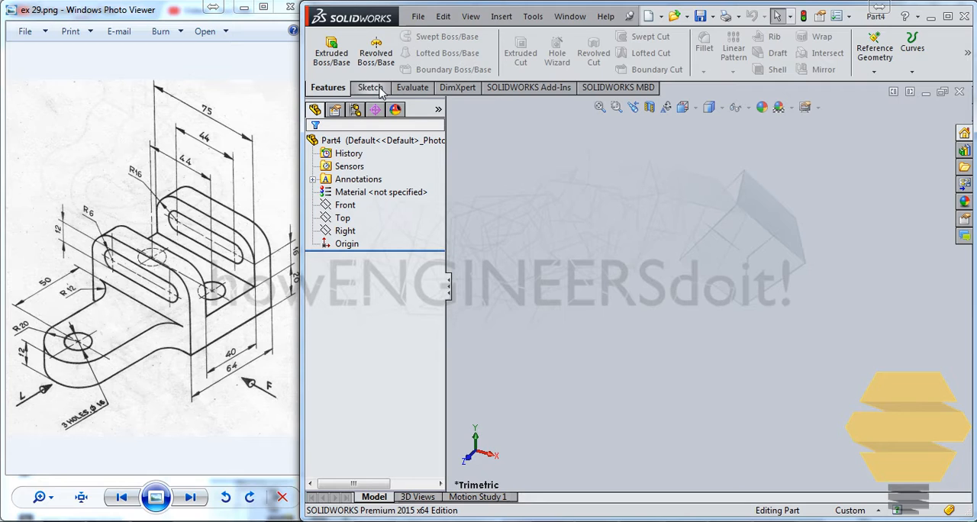
# Sketch a rectangle about 61 by 70 mm on the Top plane, with one corner at the origin
pyautogui.click(372, 88)
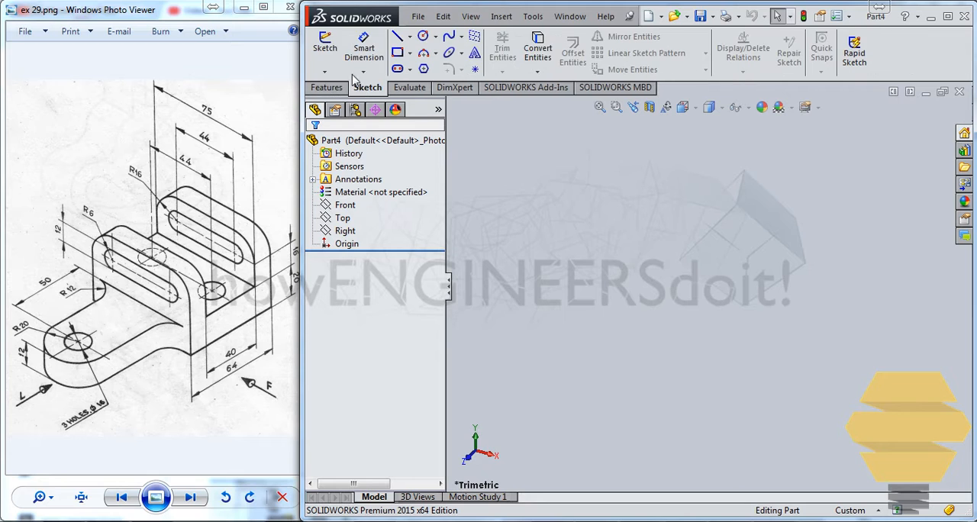
pyautogui.click(324, 45)
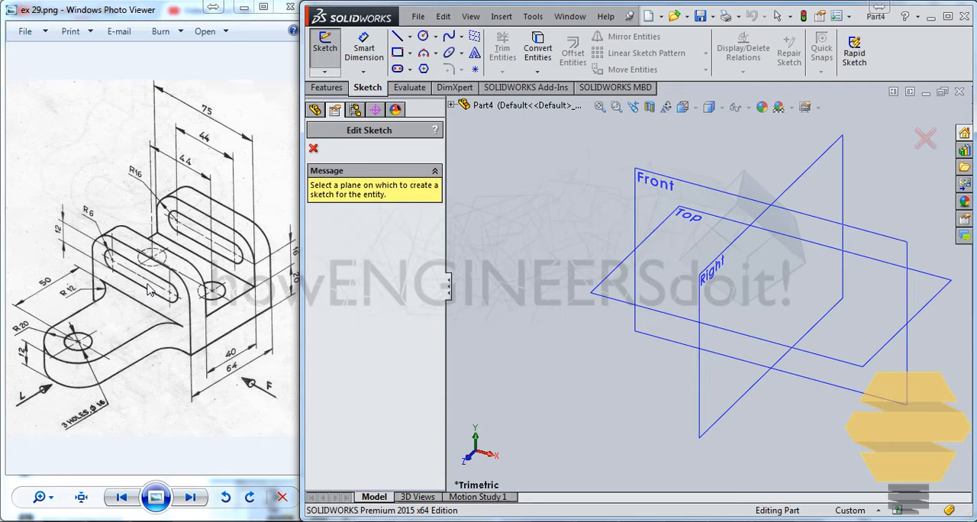
pyautogui.click(611, 284)
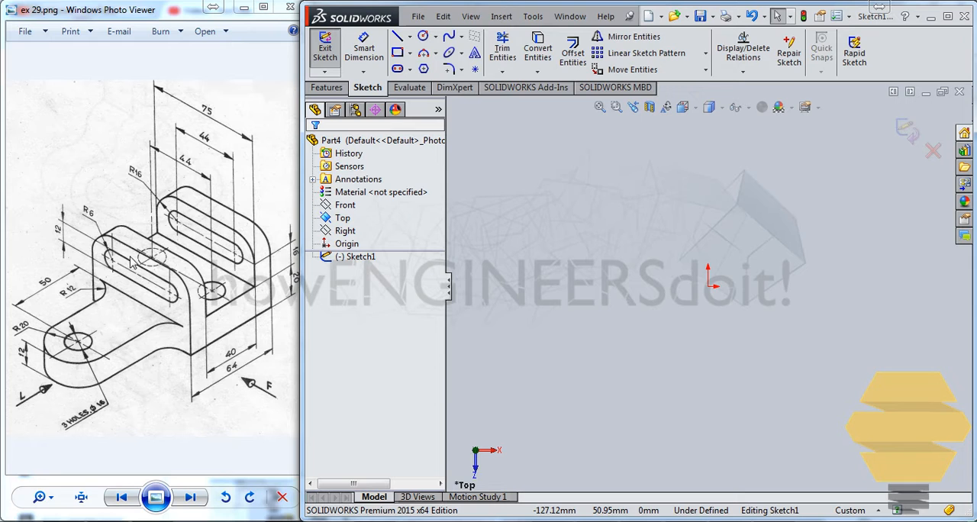
pyautogui.click(397, 52)
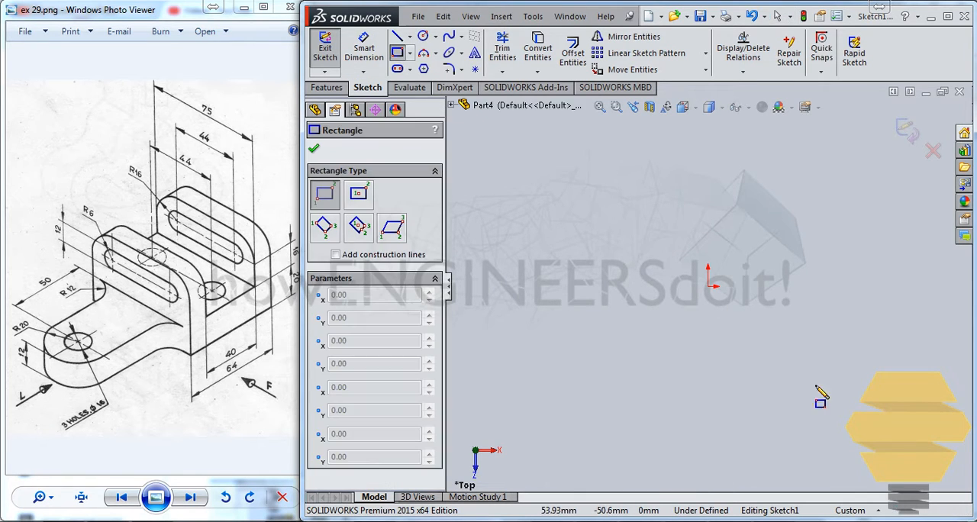
pyautogui.moveTo(709, 288)
pyautogui.mouseDown()
pyautogui.moveTo(822, 387)
pyautogui.moveTo(845, 430)
pyautogui.mouseUp()
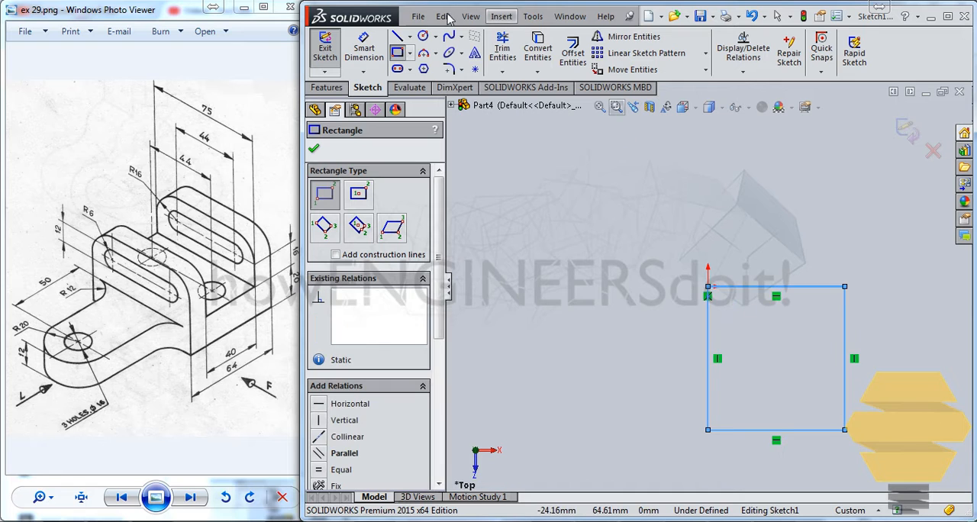
# Dimension the rectangle's vertical side to 64 mm and its horizontal side to 75 mm
pyautogui.click(367, 49)
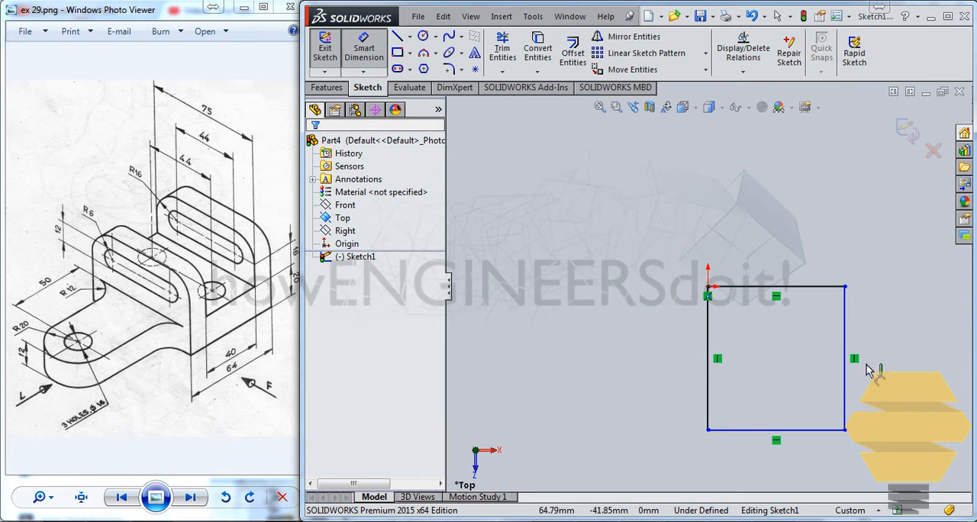
pyautogui.click(846, 332)
pyautogui.click(905, 346)
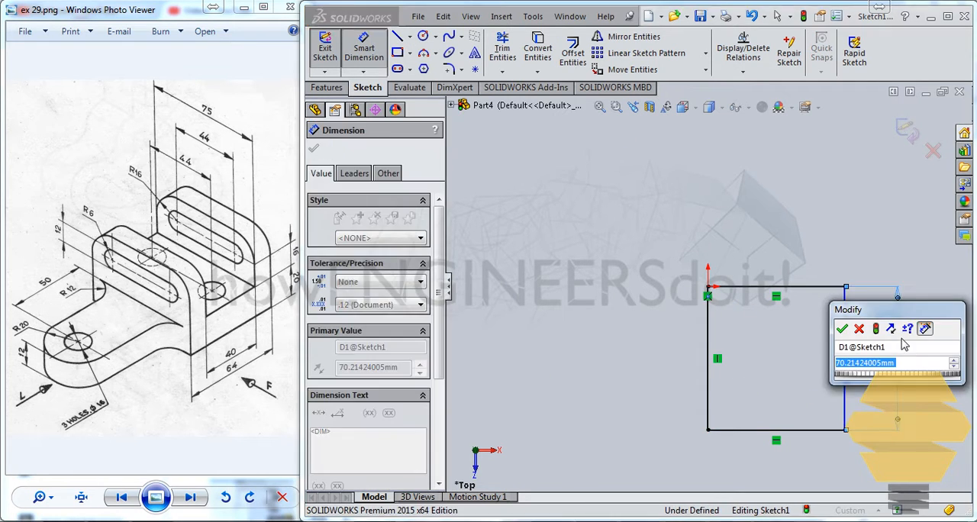
pyautogui.write('64')
pyautogui.press('Return')
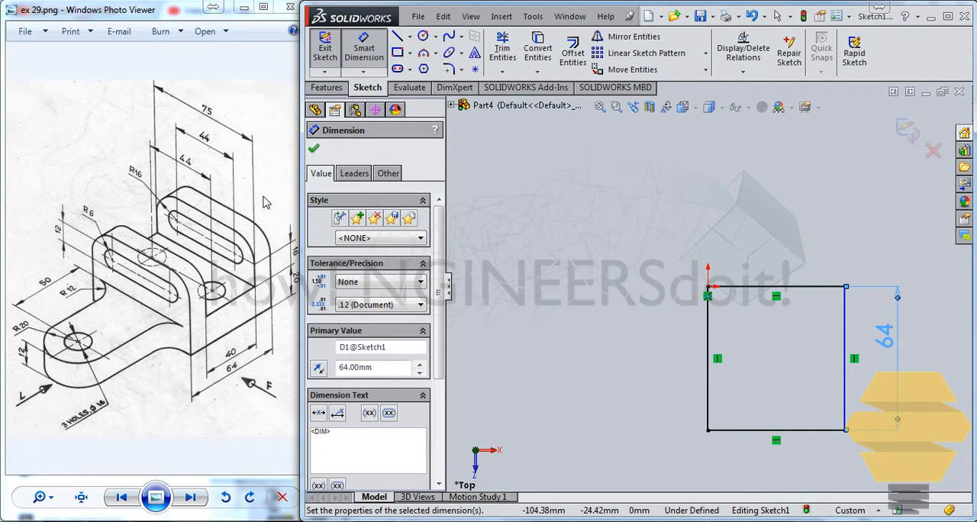
pyautogui.click(801, 431)
pyautogui.click(808, 470)
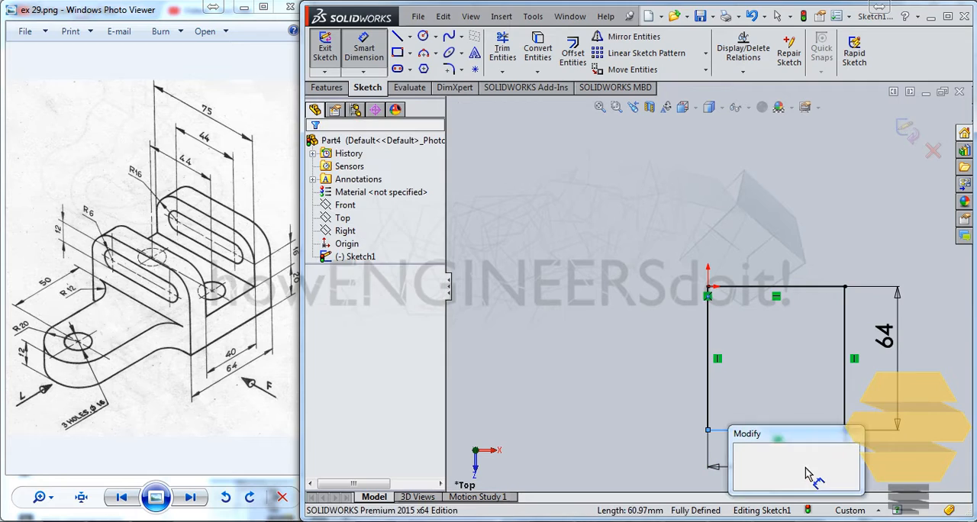
pyautogui.write('75')
pyautogui.press('Return')
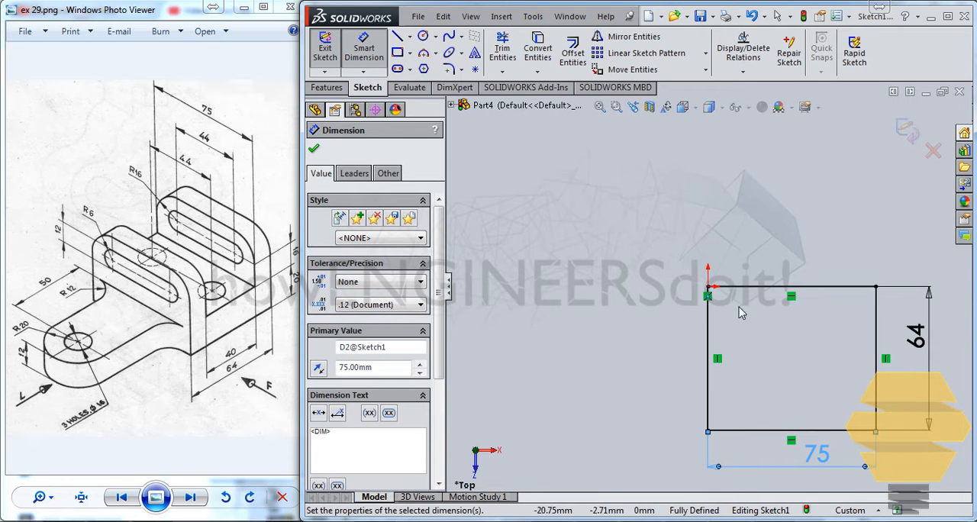
# Close the sketch and extrude the rectangle as a blind boss with a depth of 20+12+20 mm
pyautogui.click(324, 47)
pyautogui.click(326, 87)
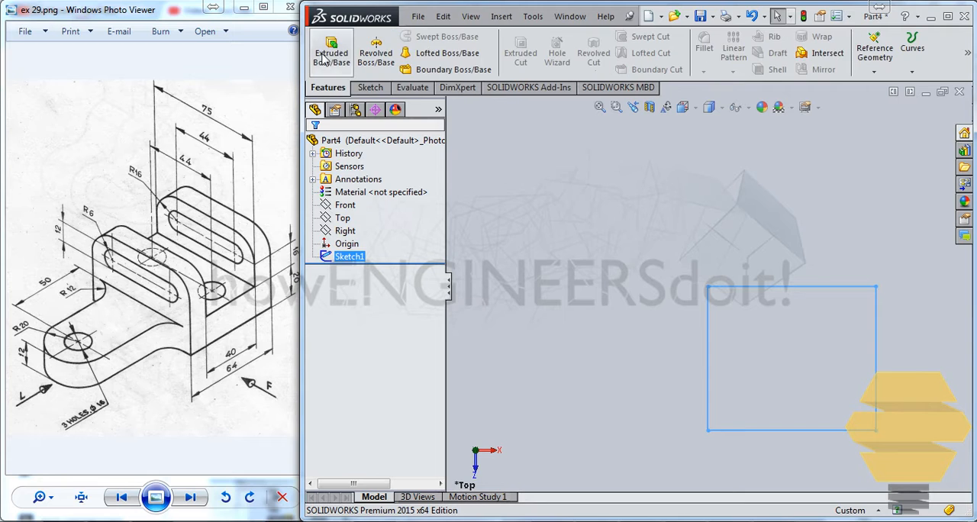
pyautogui.click(331, 50)
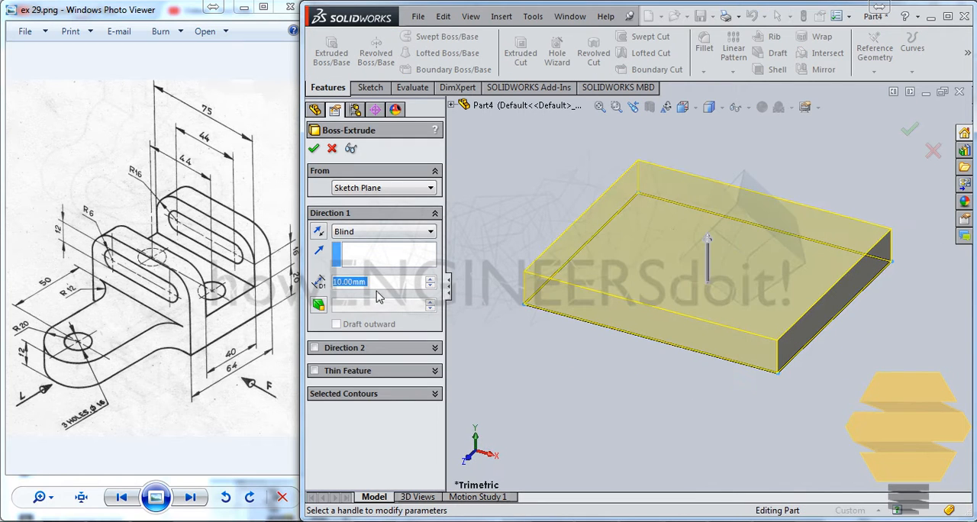
pyautogui.write('20+1')
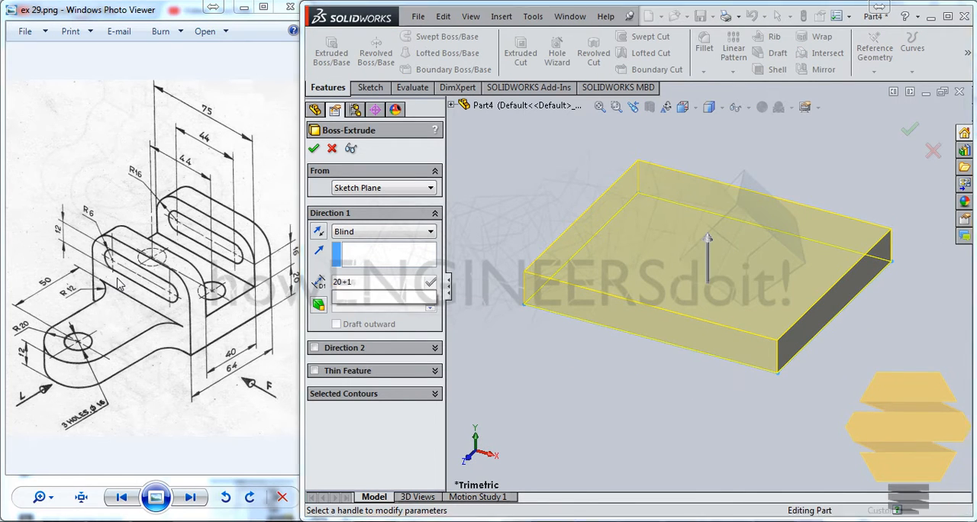
pyautogui.write('2+20')
pyautogui.press('Return')
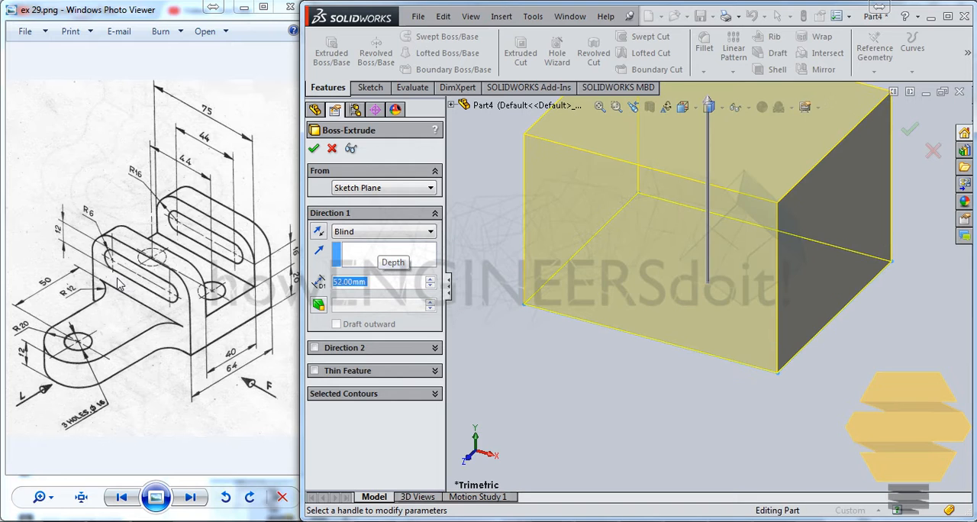
pyautogui.press('Return')
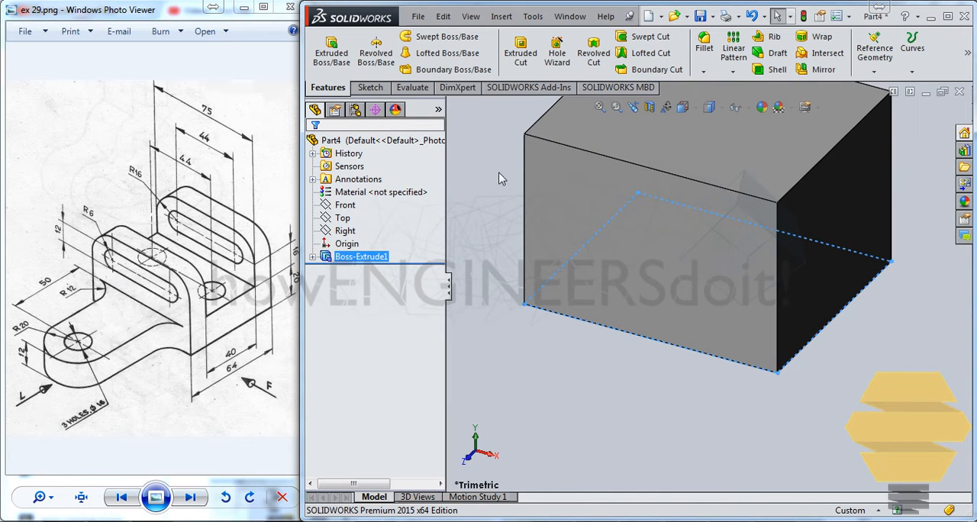
pyautogui.click(489, 161)
# Sketch a rectangle about 33 mm deep on the block's 64 mm wide end face, starting from the face's upper edge
pyautogui.moveTo(777, 245)
pyautogui.mouseDown(button='middle')
pyautogui.moveTo(812, 271)
pyautogui.moveTo(788, 241)
pyautogui.mouseUp(button='middle')
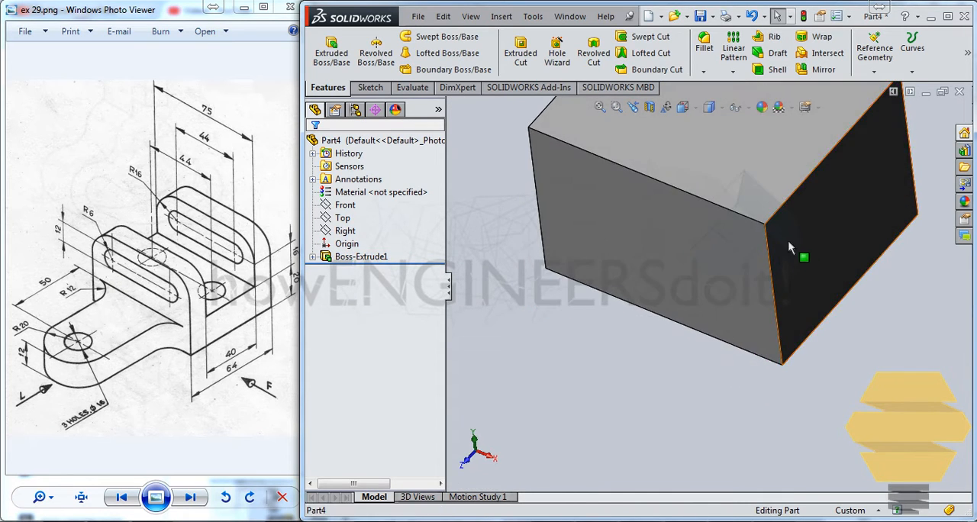
pyautogui.scroll(5, 751, 192)
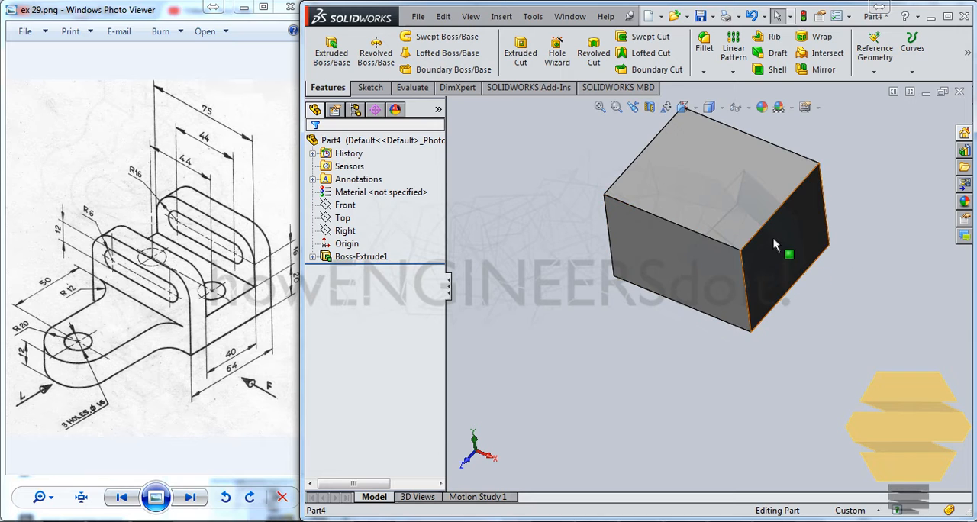
pyautogui.click(794, 263)
pyautogui.click(831, 194)
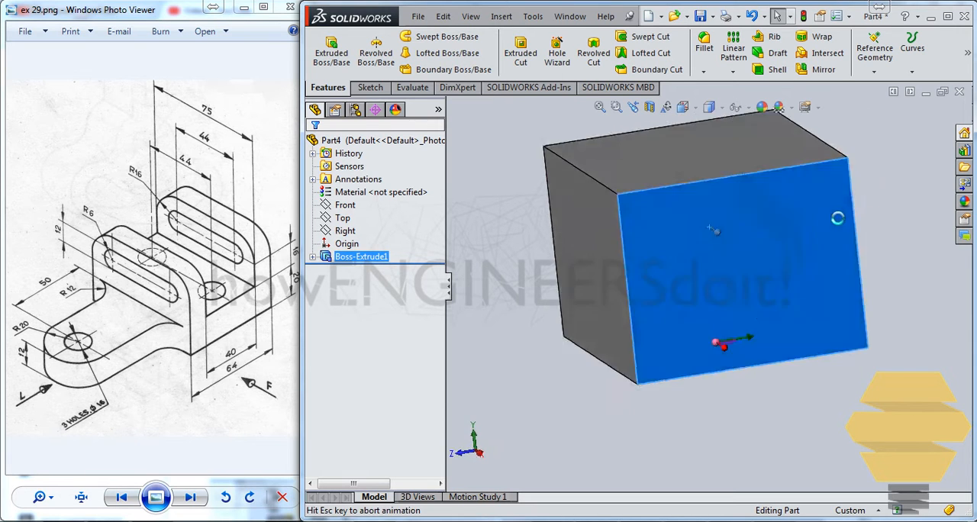
pyautogui.click(396, 53)
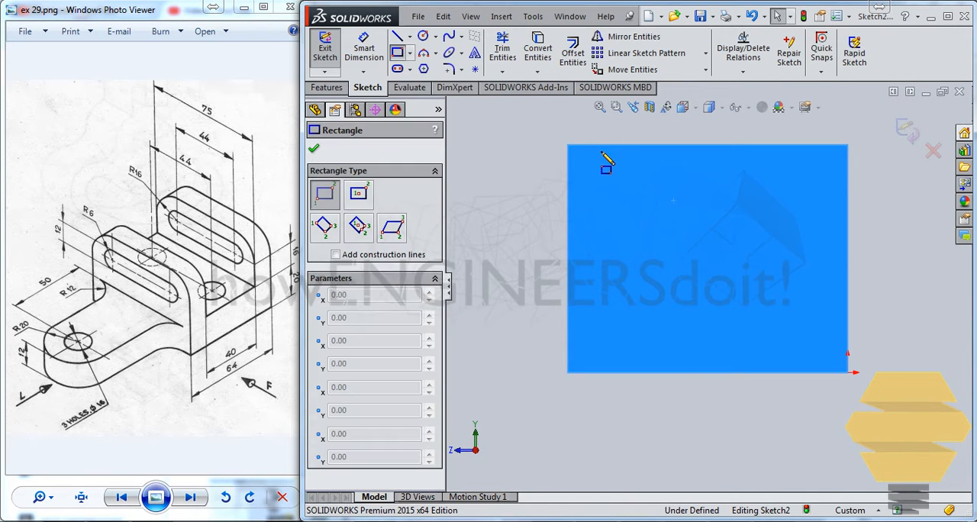
pyautogui.click(596, 146)
pyautogui.click(809, 290)
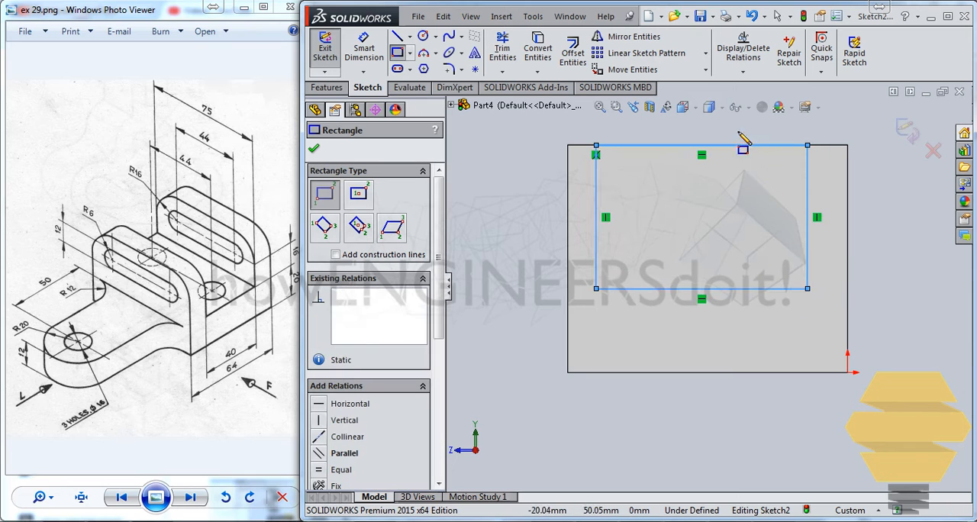
# Dimension the width of the rectangle on the end face to 40 mm
pyautogui.click(364, 47)
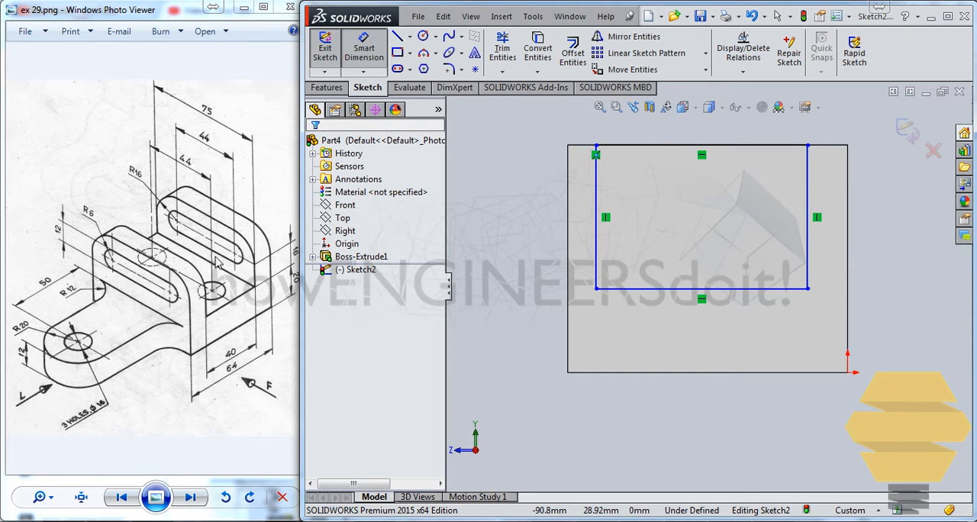
pyautogui.click(750, 290)
pyautogui.click(756, 416)
pyautogui.write('40')
pyautogui.press('Return')
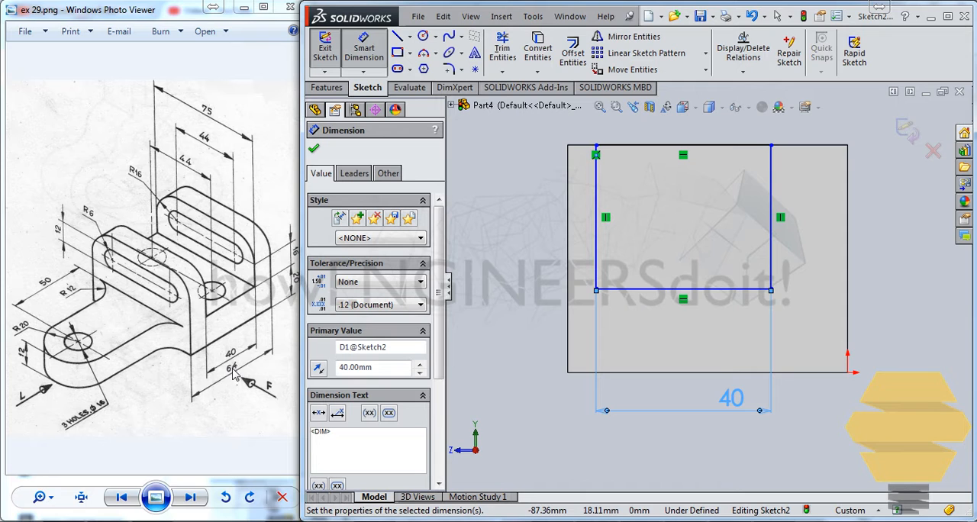
# Set the distance between the rectangle's left side and the face's left edge to 12 mm
pyautogui.click(595, 260)
pyautogui.click(568, 252)
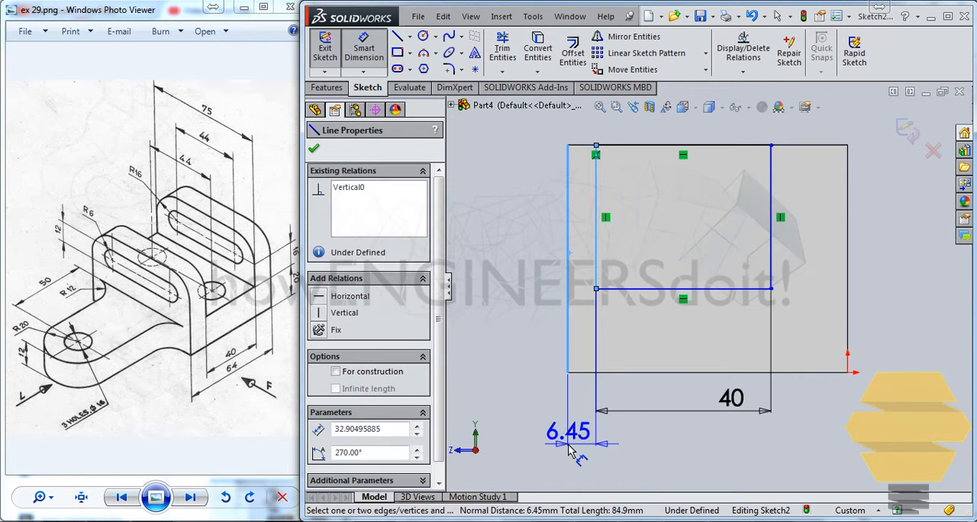
pyautogui.click(573, 446)
pyautogui.write('1')
pyautogui.press('Return')
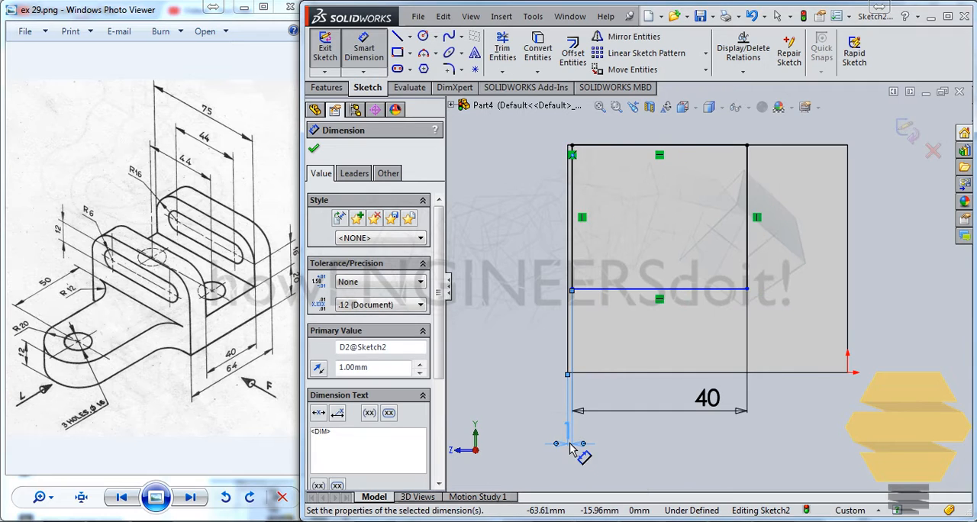
pyautogui.doubleClick(571, 449)
pyautogui.write('12')
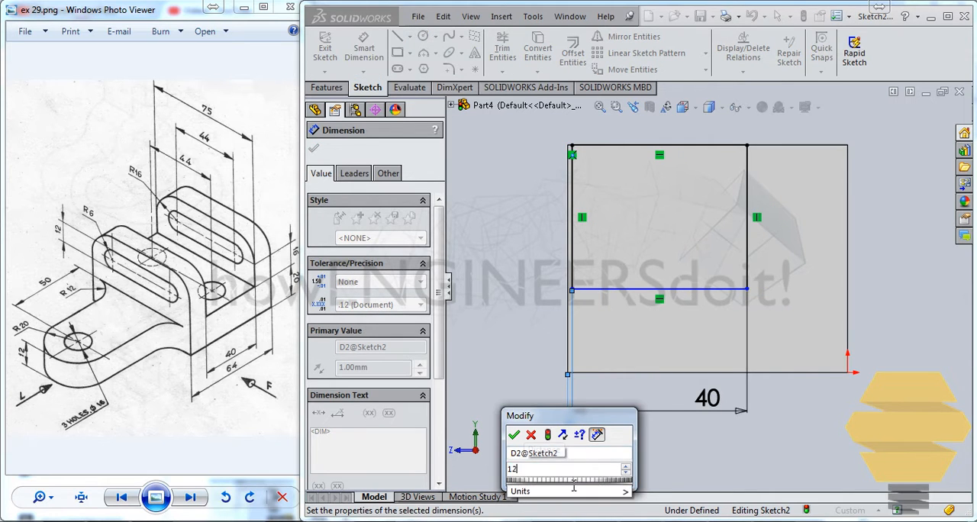
pyautogui.press('Return')
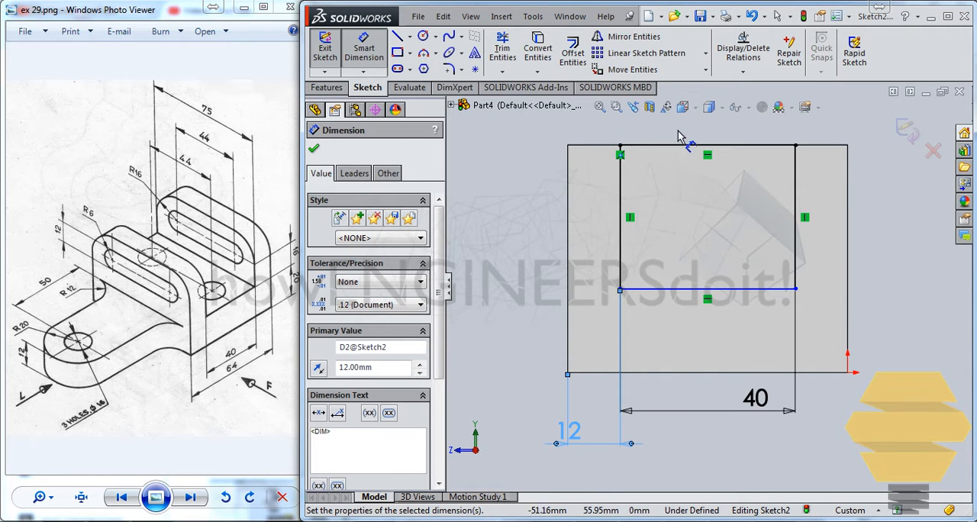
# Close the sketch and cut the rectangle lengthwise through the block with Extruded Cut, using the Up To Next end condition
pyautogui.click(909, 131)
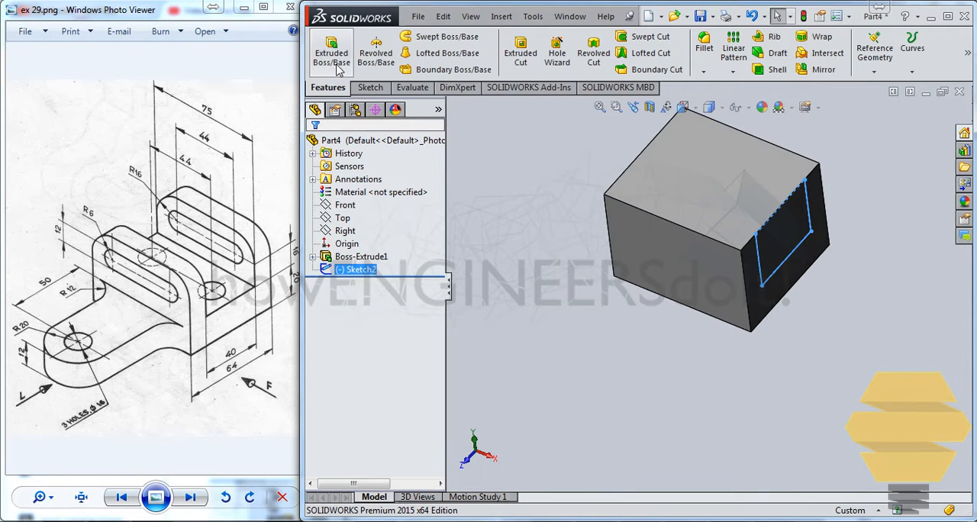
pyautogui.click(332, 52)
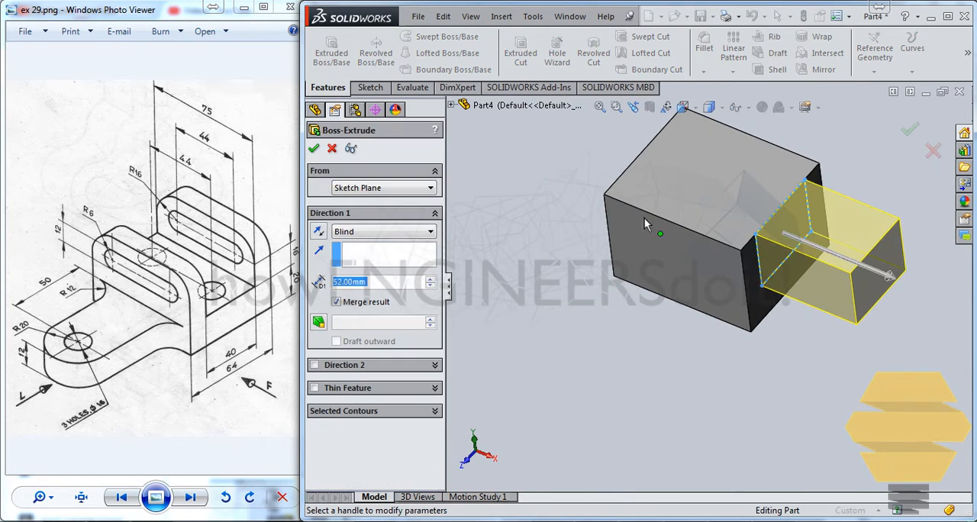
pyautogui.click(332, 149)
pyautogui.click(521, 52)
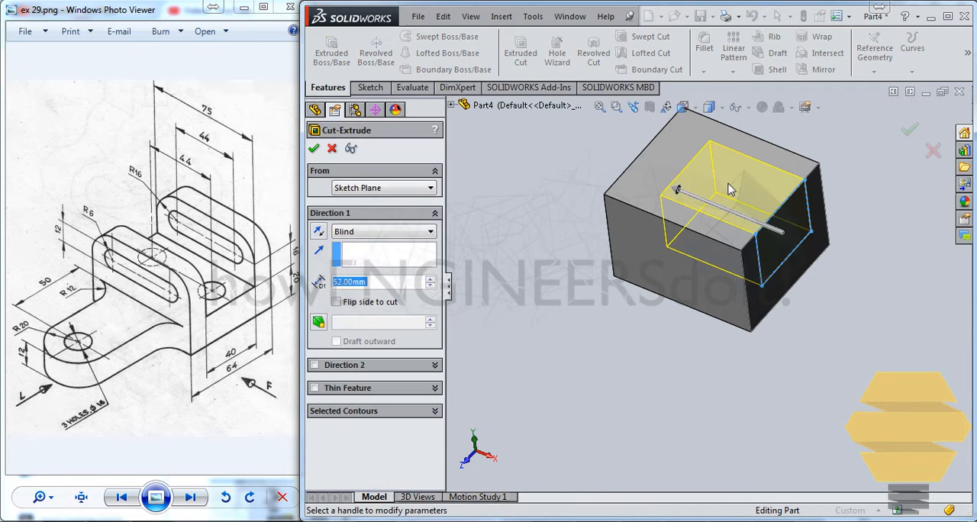
pyautogui.click(360, 231)
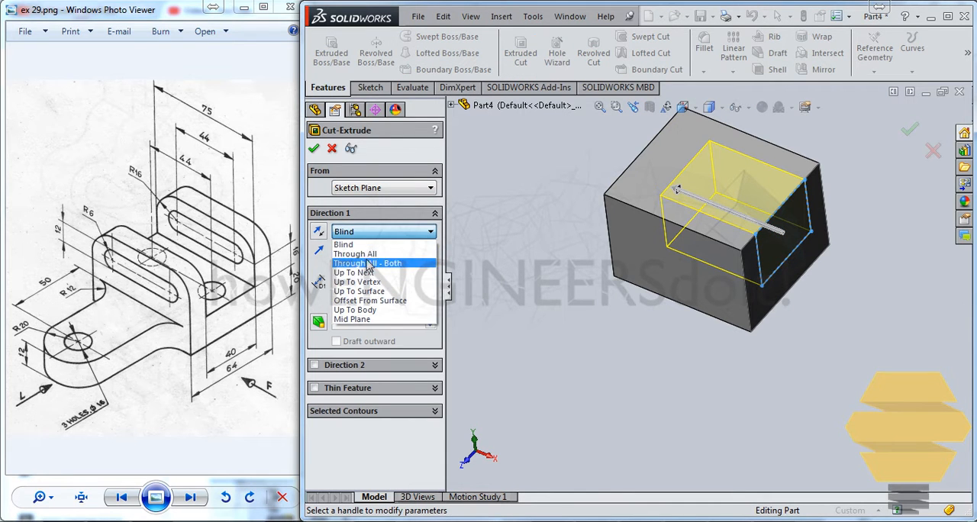
pyautogui.click(370, 273)
pyautogui.click(912, 135)
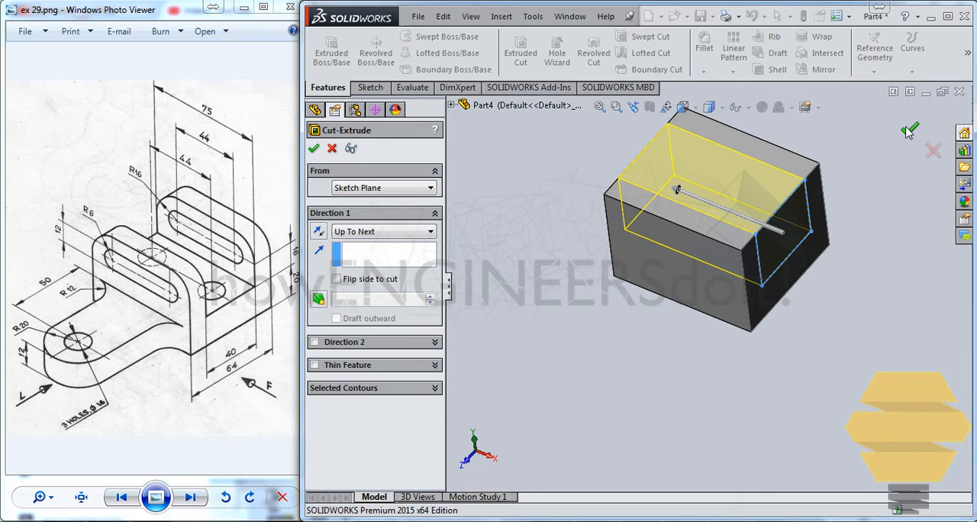
pyautogui.click(464, 197)
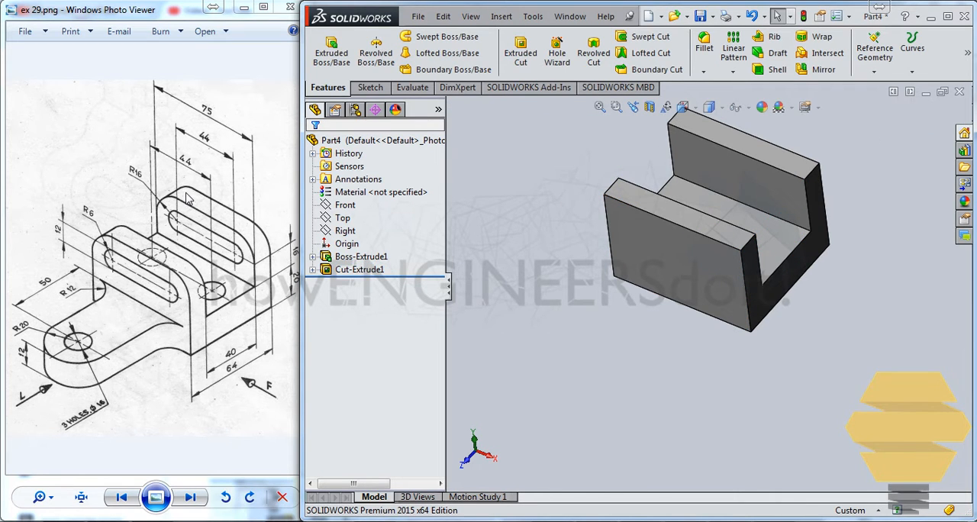
# Fillet the four upper corner edges at the ends of the two side walls with a 16 mm radius
pyautogui.click(683, 107)
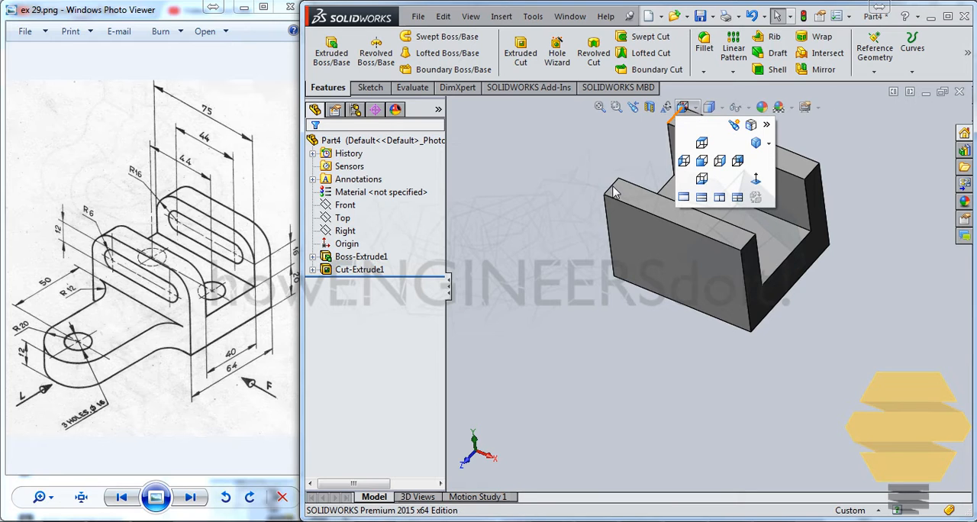
pyautogui.click(613, 186)
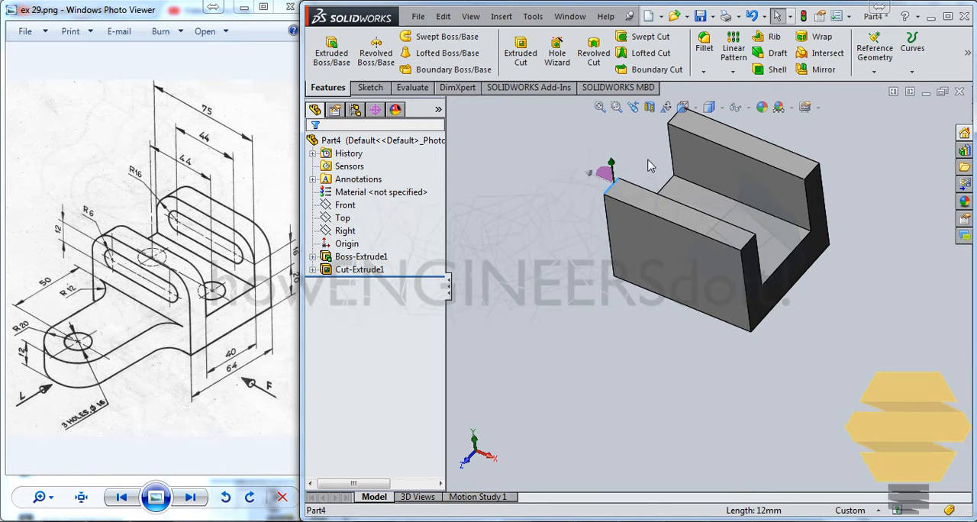
pyautogui.click(678, 111)
pyautogui.click(667, 119)
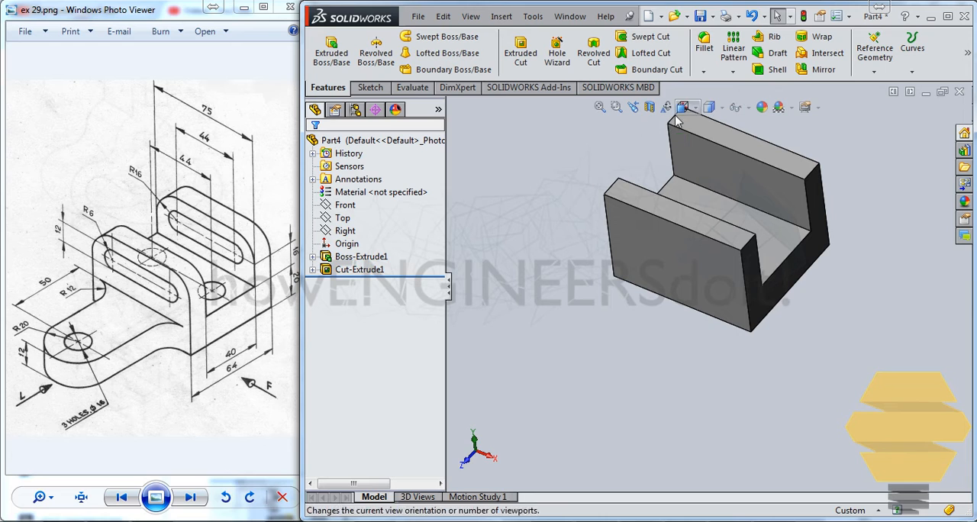
pyautogui.keyDown('ctrl'); pyautogui.click(615, 187); pyautogui.keyUp('ctrl')
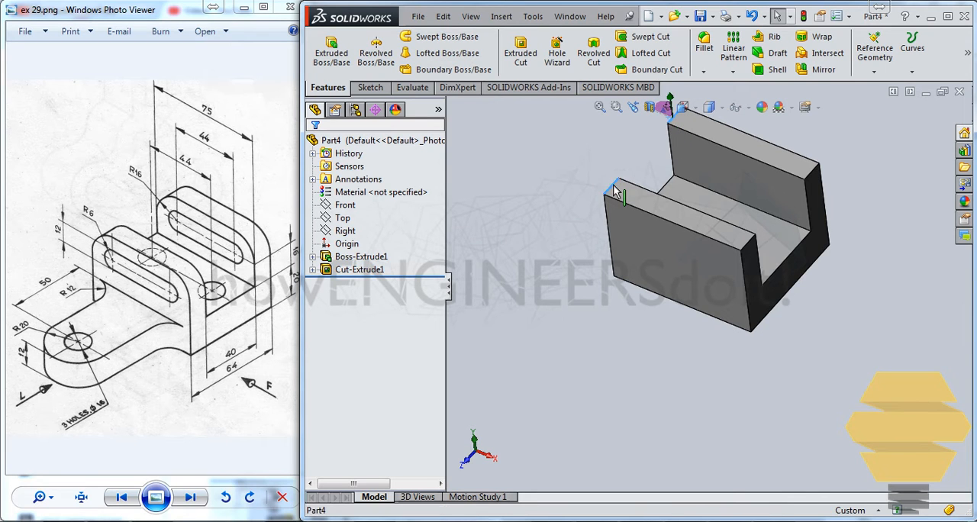
pyautogui.keyDown('ctrl'); pyautogui.click(813, 175); pyautogui.keyUp('ctrl')
pyautogui.keyDown('ctrl'); pyautogui.click(751, 243); pyautogui.keyUp('ctrl')
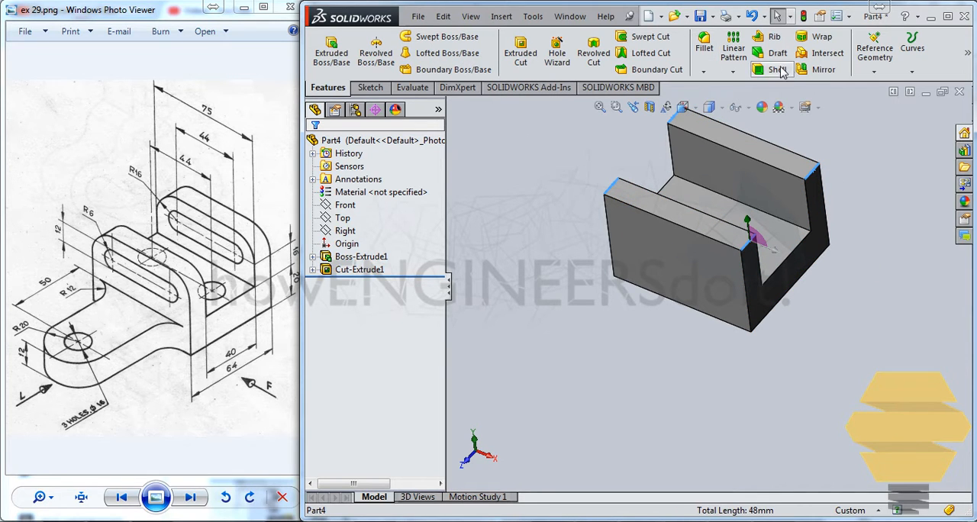
pyautogui.click(704, 44)
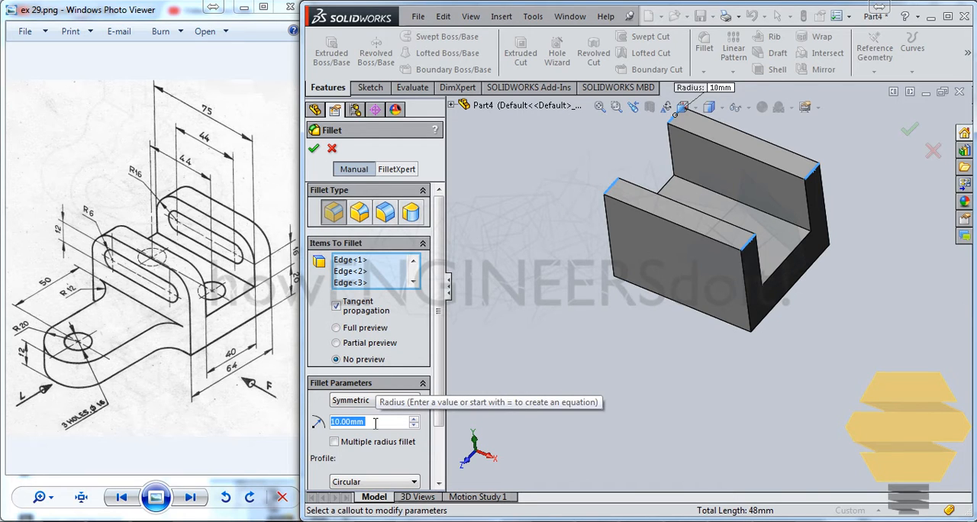
pyautogui.write('16')
pyautogui.press('Return')
pyautogui.press('Return')
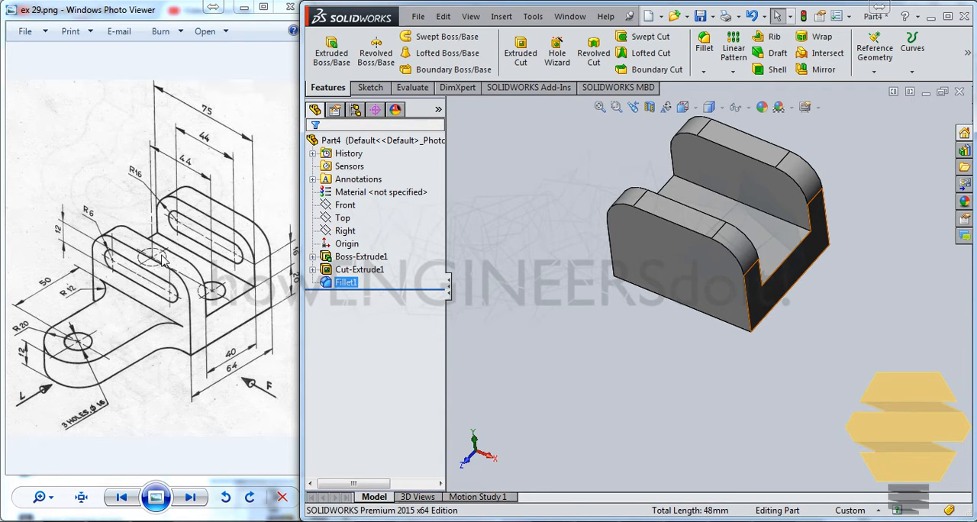
# Start a sketch on the channel floor and draw a horizontal centerline between the midpoints of its two end edges
pyautogui.click(774, 236)
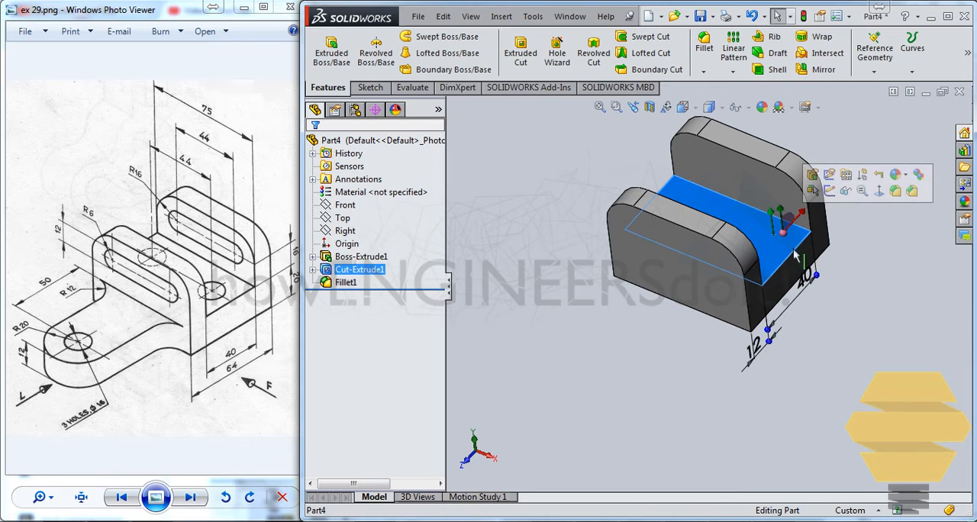
pyautogui.click(831, 193)
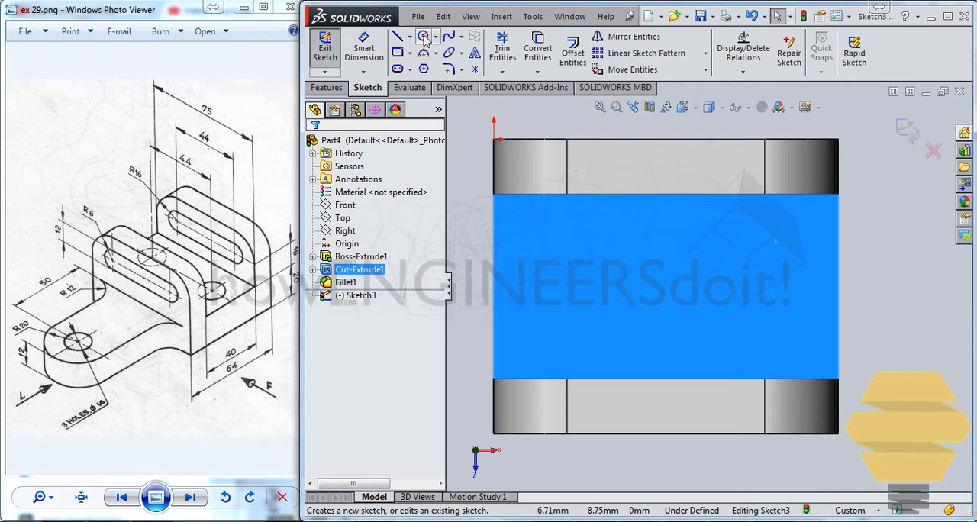
pyautogui.click(423, 36)
pyautogui.press('Escape')
pyautogui.press('Escape')
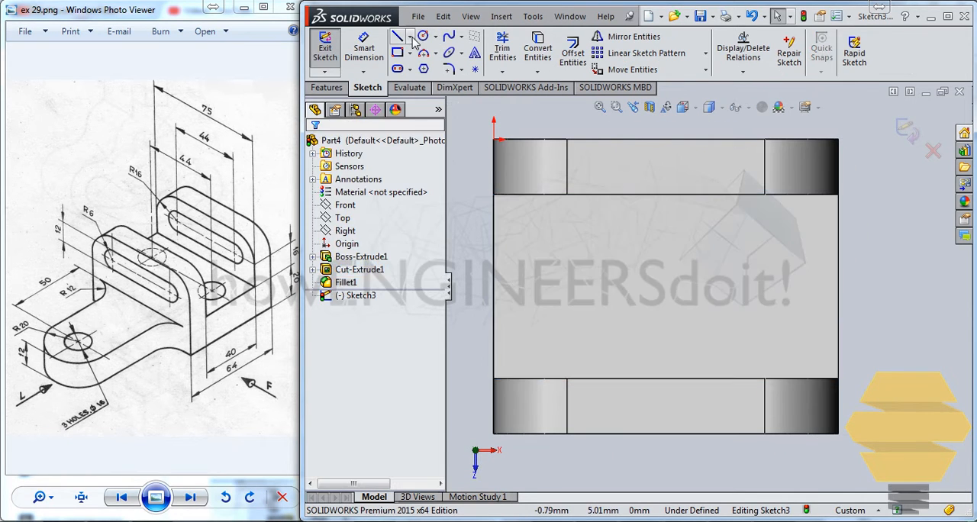
pyautogui.click(411, 37)
pyautogui.click(420, 72)
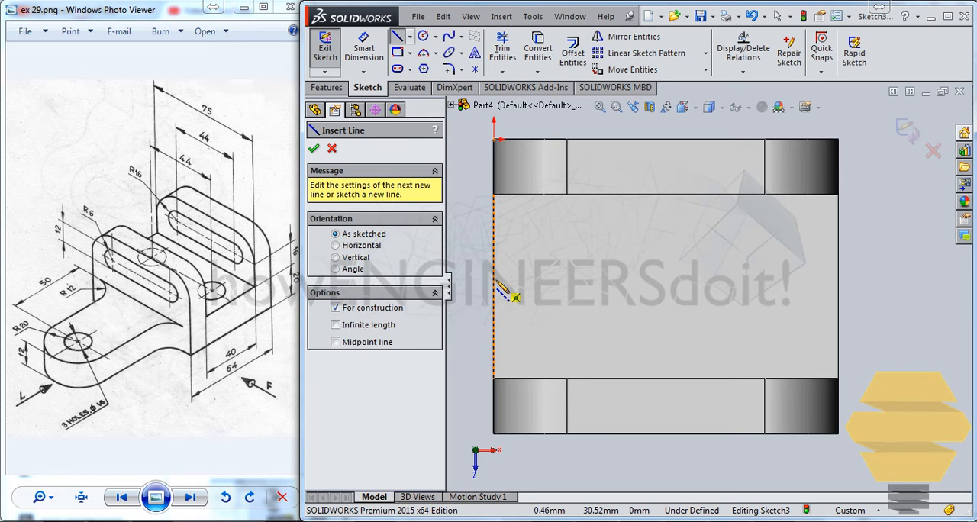
pyautogui.moveTo(495, 289); pyautogui.dragTo(839, 288)
pyautogui.press('Escape')
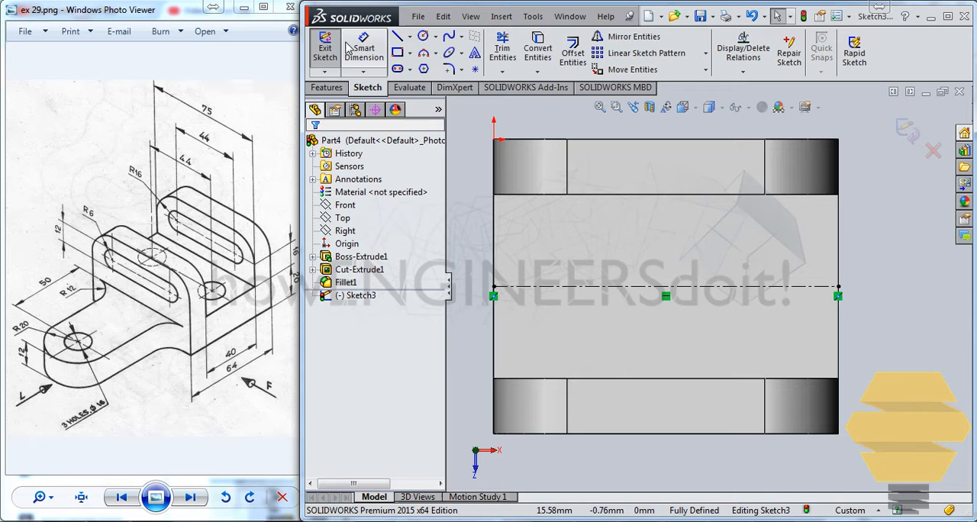
# Sketch two circles centred on the centerline, the left about 14 mm and the right about 11 mm in diameter
pyautogui.click(423, 35)
pyautogui.click(571, 287)
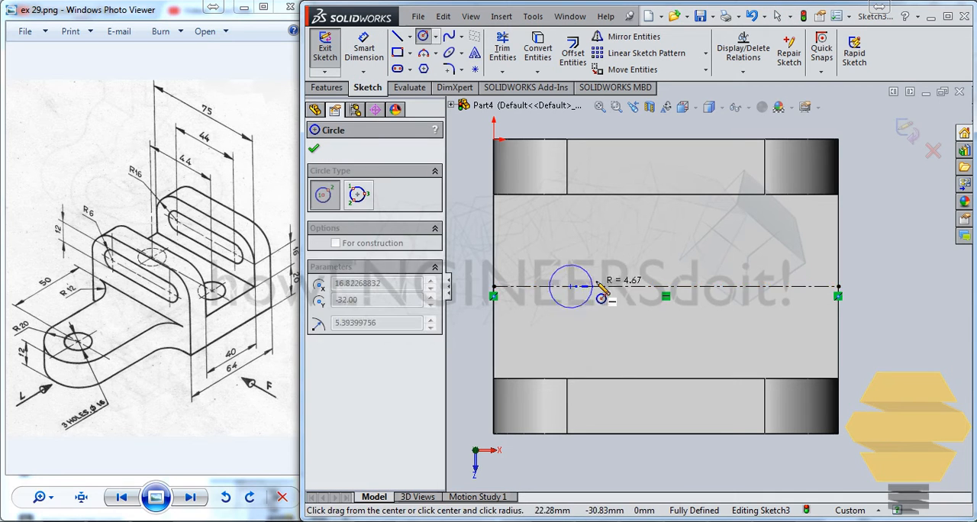
pyautogui.click(604, 284)
pyautogui.click(760, 287)
pyautogui.click(786, 283)
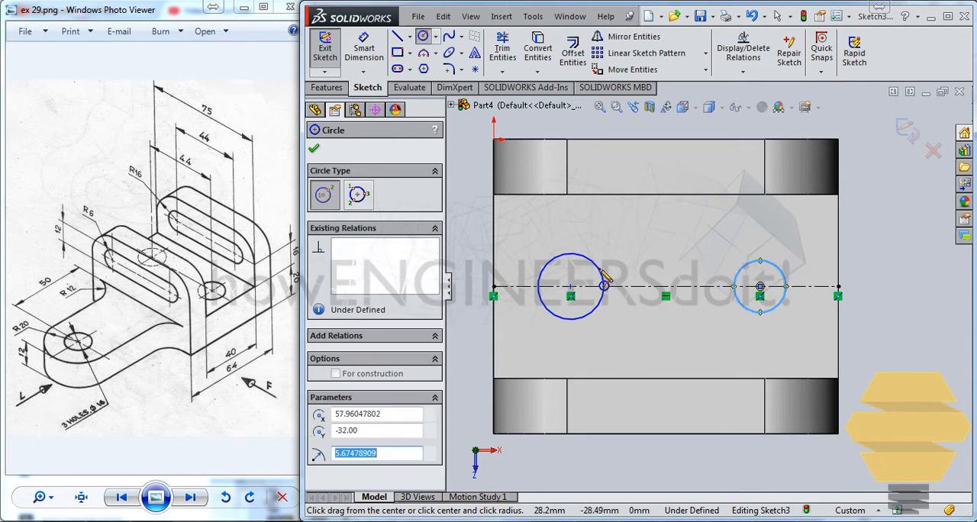
pyautogui.press('Escape')
# Dimension the left circle's diameter to 16 mm
pyautogui.click(374, 56)
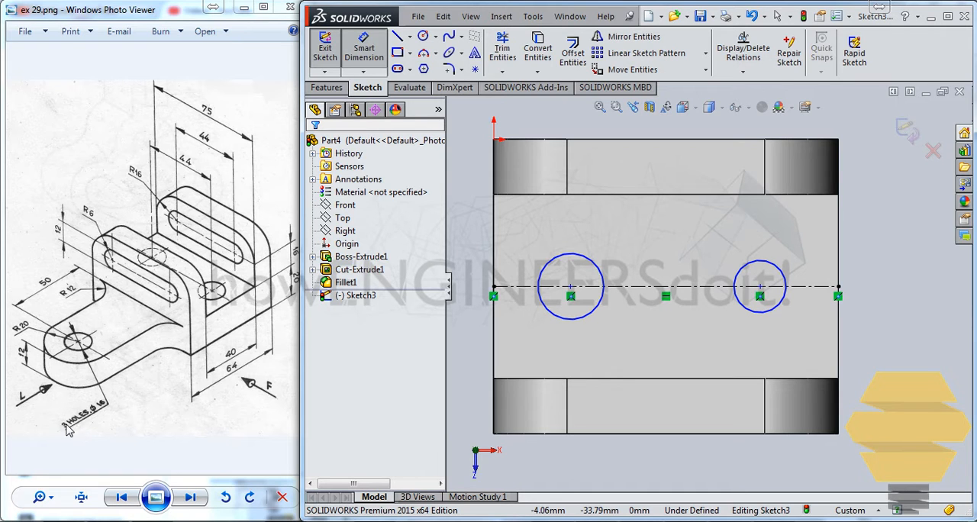
pyautogui.click(545, 267)
pyautogui.click(468, 228)
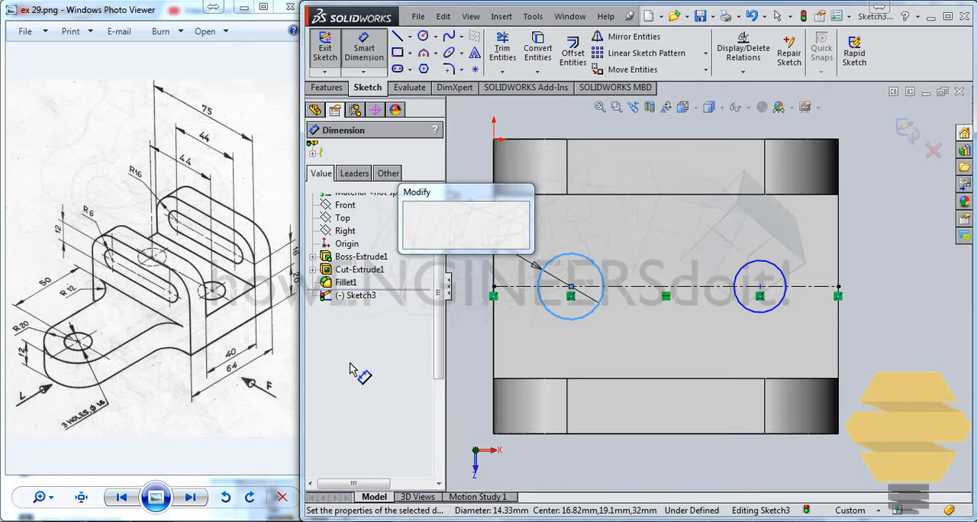
pyautogui.write('16')
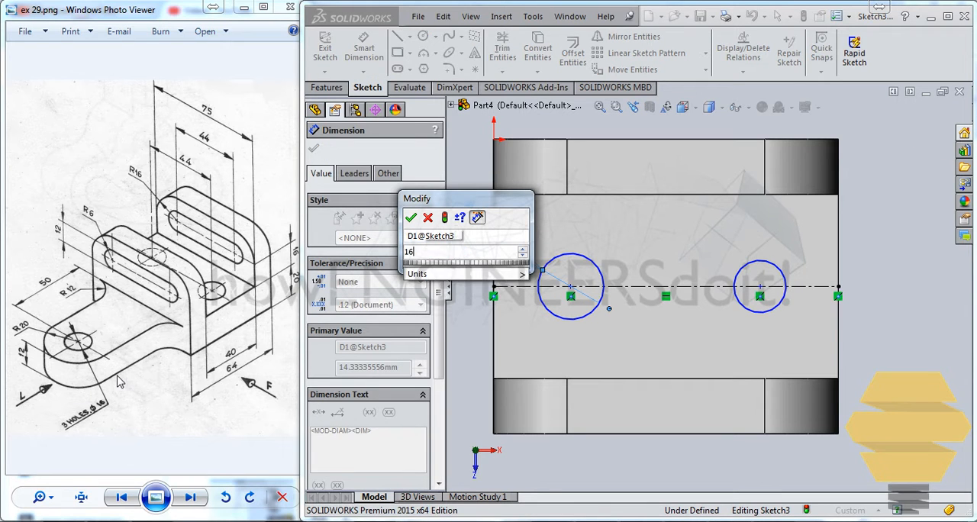
pyautogui.press('Return')
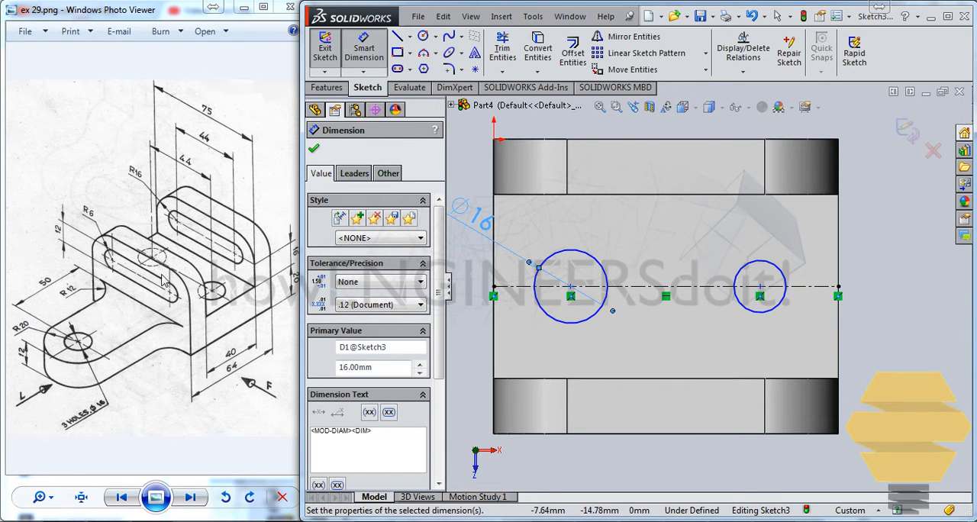
# Set the horizontal distance between the two circle centres to 44 mm
pyautogui.click(571, 287)
pyautogui.click(760, 288)
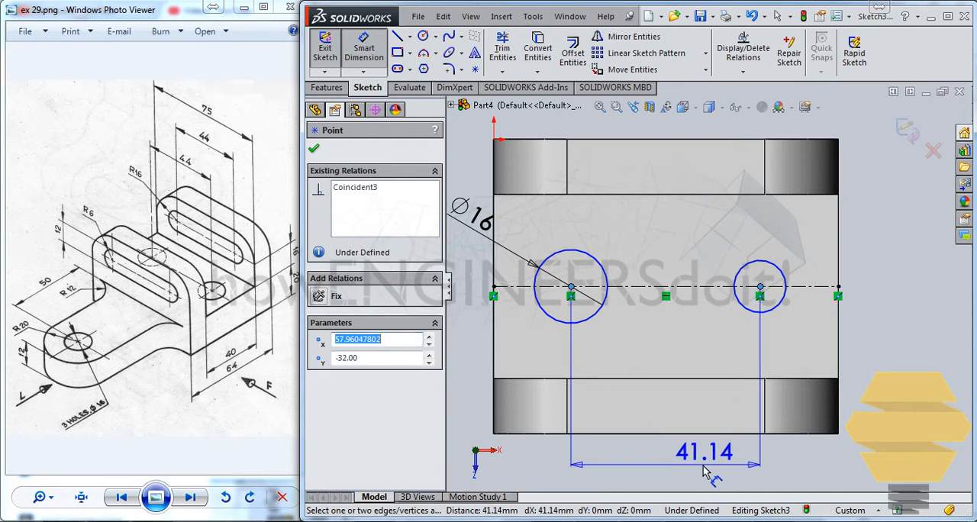
pyautogui.click(733, 458)
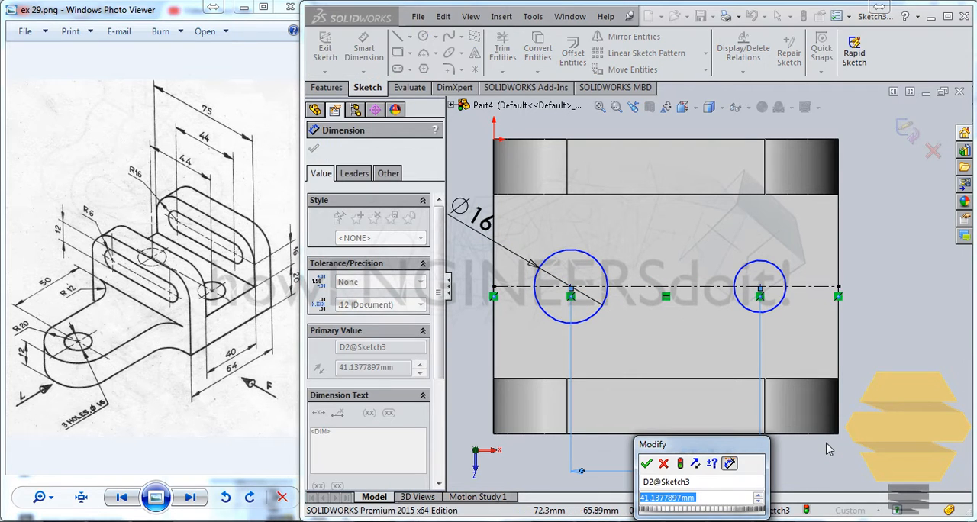
pyautogui.write('44')
pyautogui.press('Return')
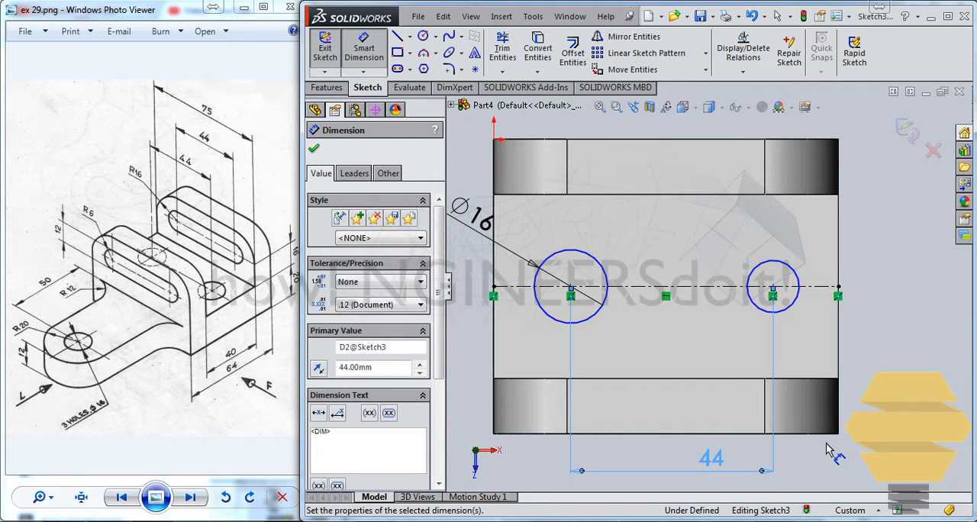
# Dimension the right circle's diameter to 16 mm
pyautogui.click(794, 272)
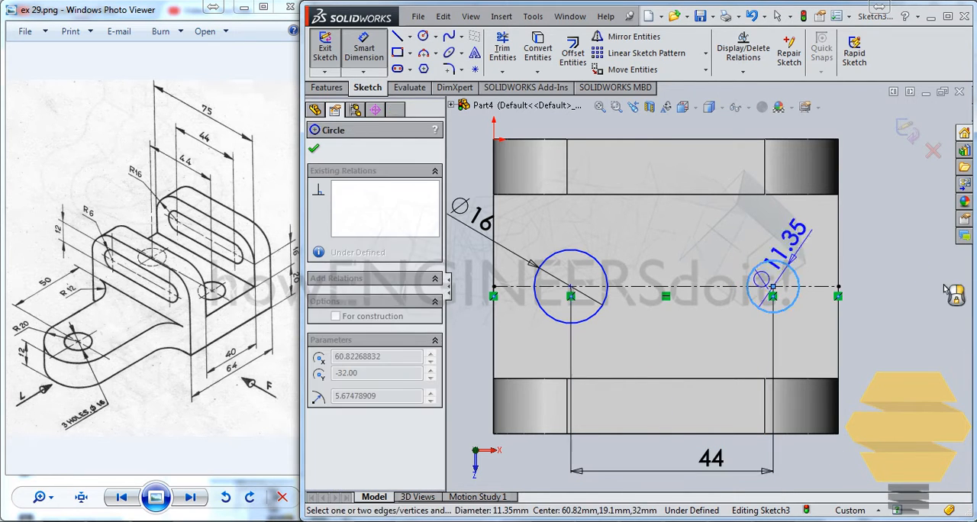
pyautogui.click(945, 290)
pyautogui.write('16')
pyautogui.press('Return')
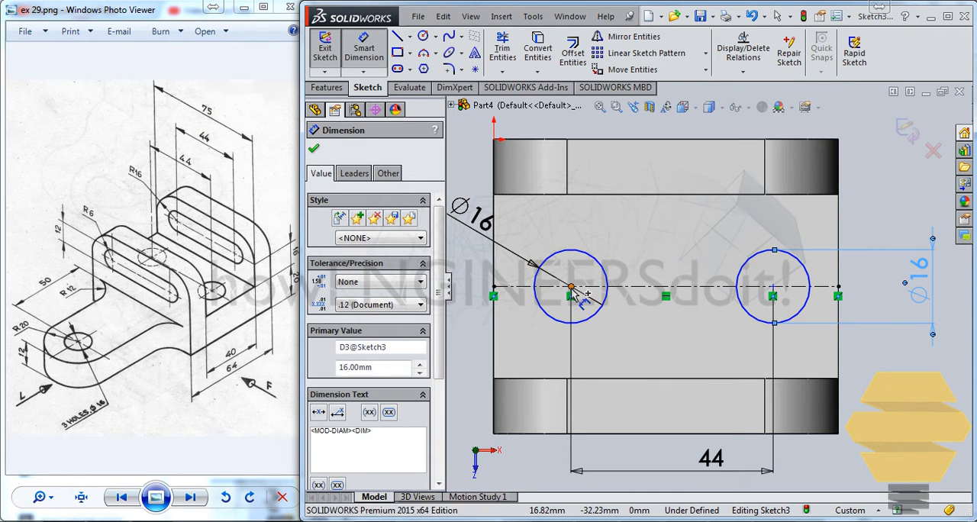
# Dimension the distance from the left circle's centre to the floor's left end edge as 21/5 mm
pyautogui.click(494, 295)
pyautogui.click(495, 279)
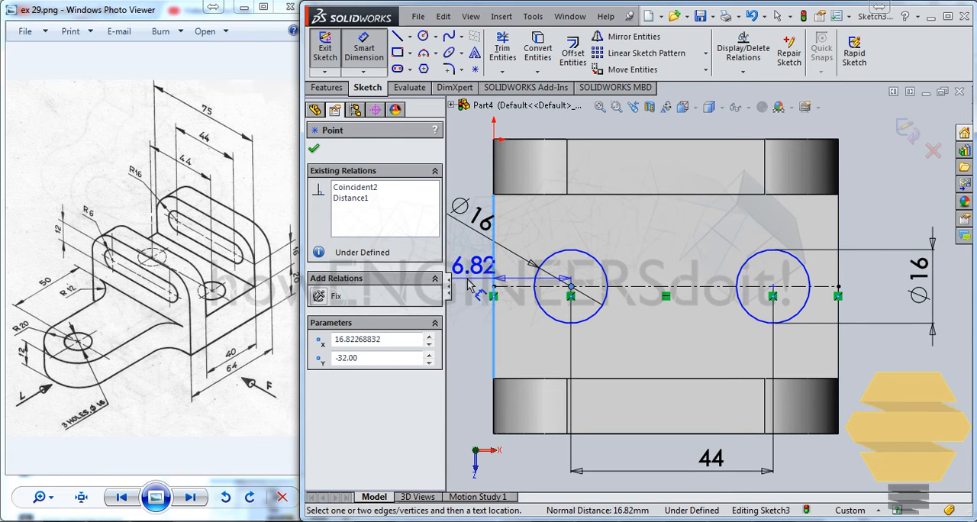
pyautogui.click(470, 269)
pyautogui.write('21/5')
pyautogui.press('Return')
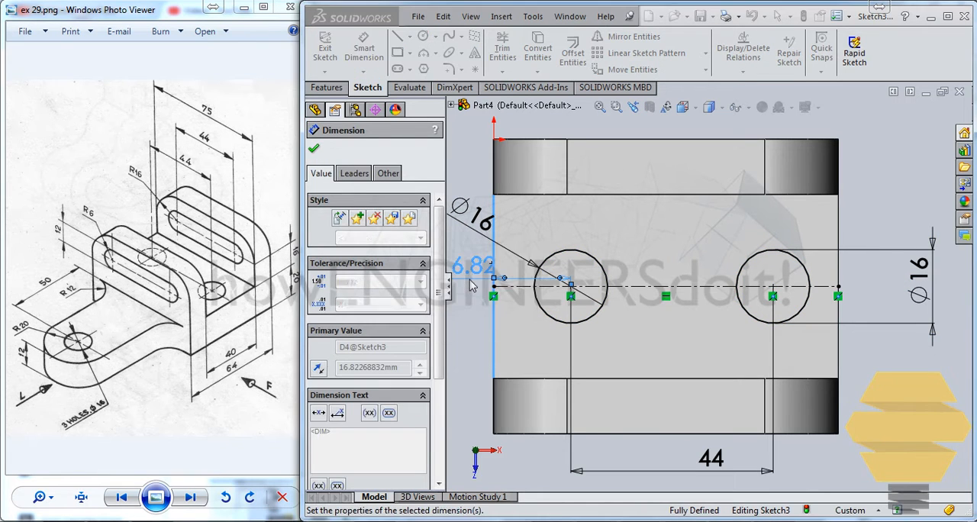
# Undo the last change to the left circle's edge distance
pyautogui.scroll(5, 570, 256)
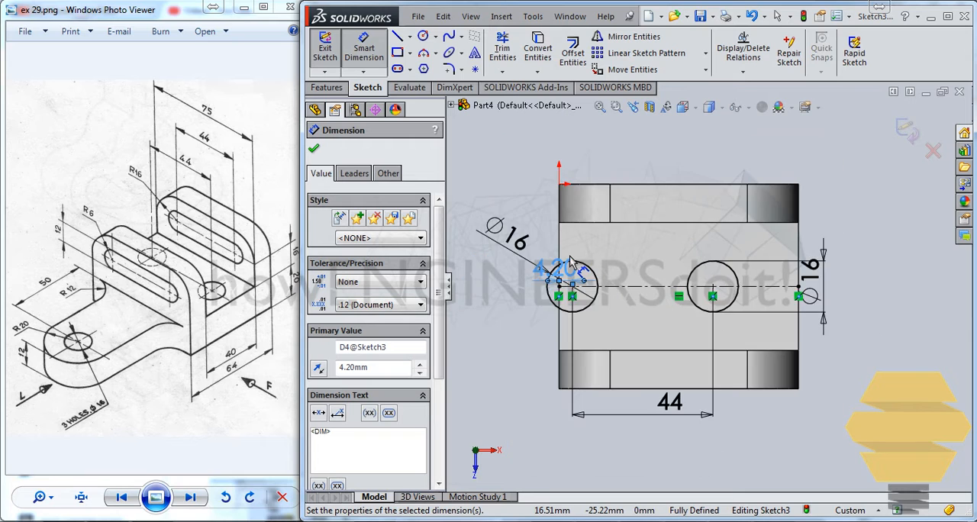
pyautogui.scroll(-3, 564, 227)
pyautogui.scroll(-3, 684, 262)
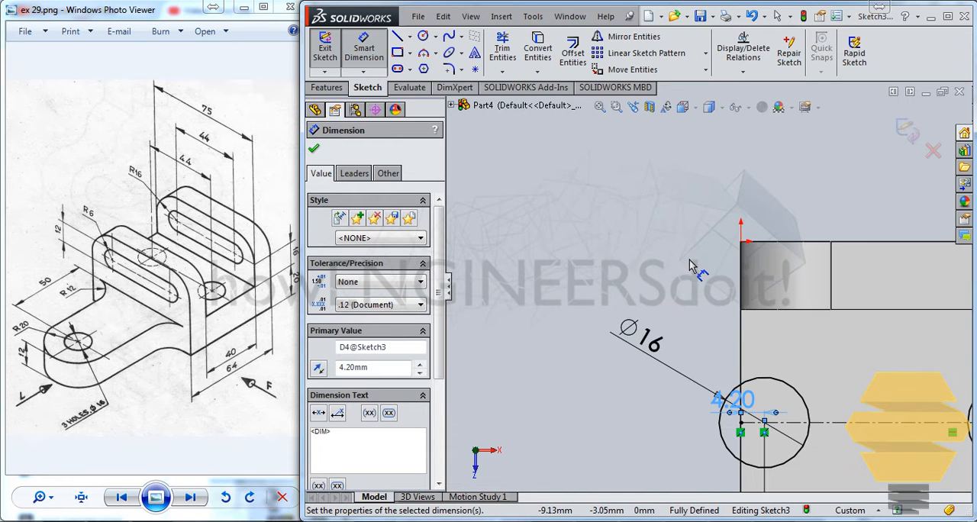
pyautogui.click(691, 258)
pyautogui.hotkey('ctrl', 'z')
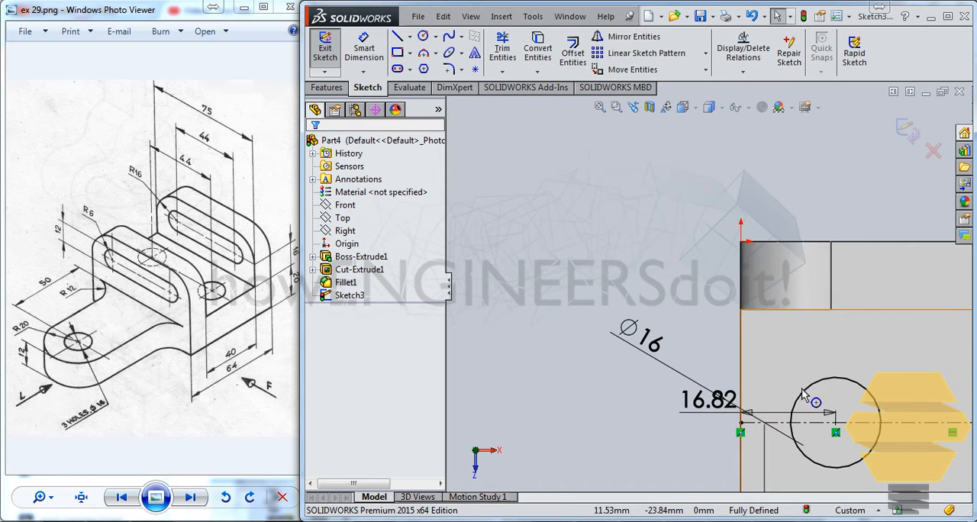
# Set the distance between the left circle's centre and the left end edge to 21/2 mm
pyautogui.click(772, 420)
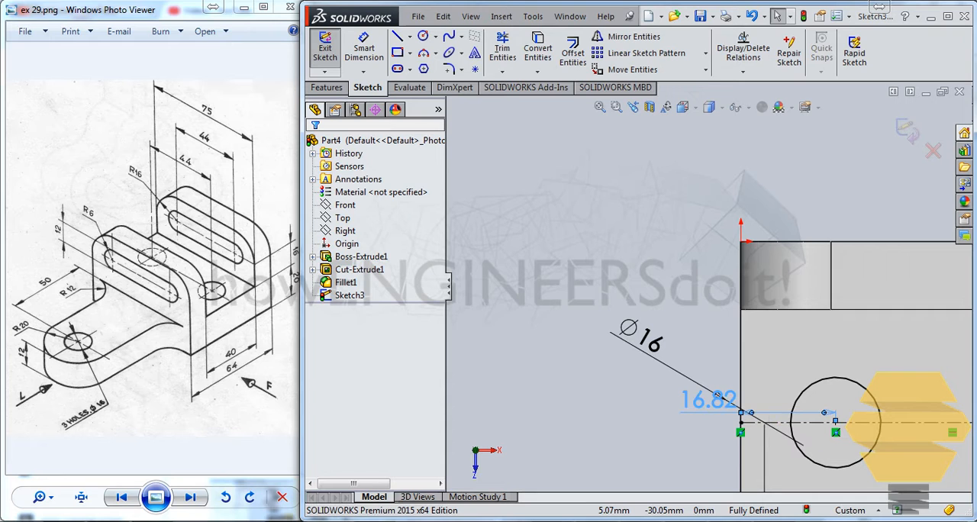
pyautogui.doubleClick(701, 407)
pyautogui.write('21')
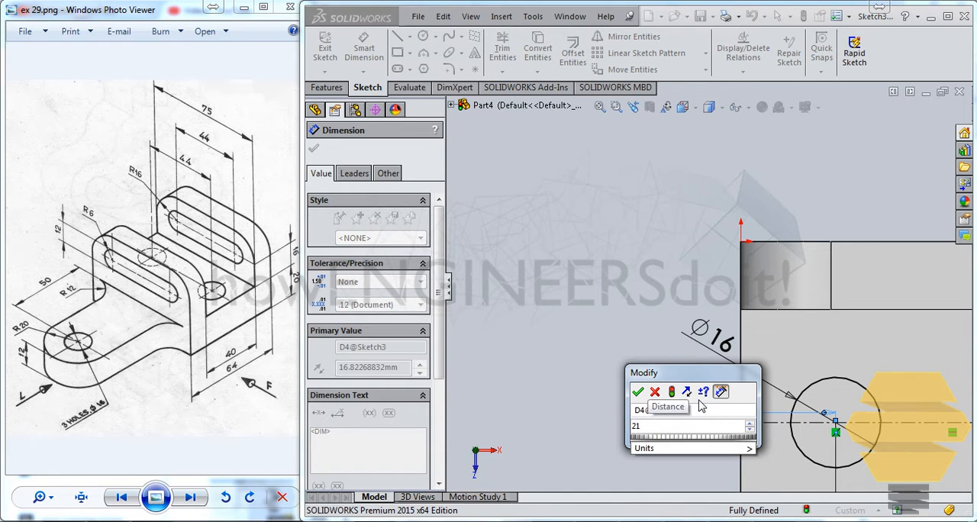
pyautogui.write('/')
pyautogui.write('2')
pyautogui.press('Return')
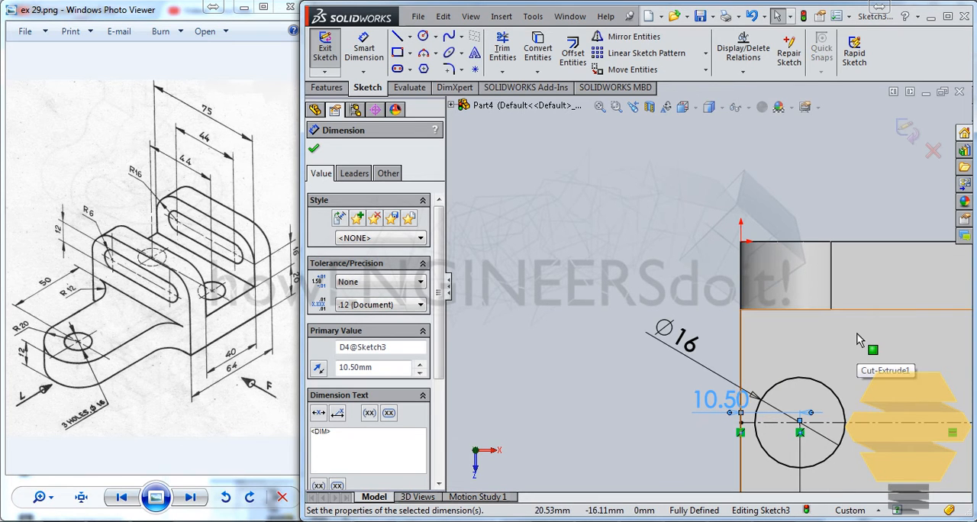
pyautogui.scroll(-6, 901, 351)
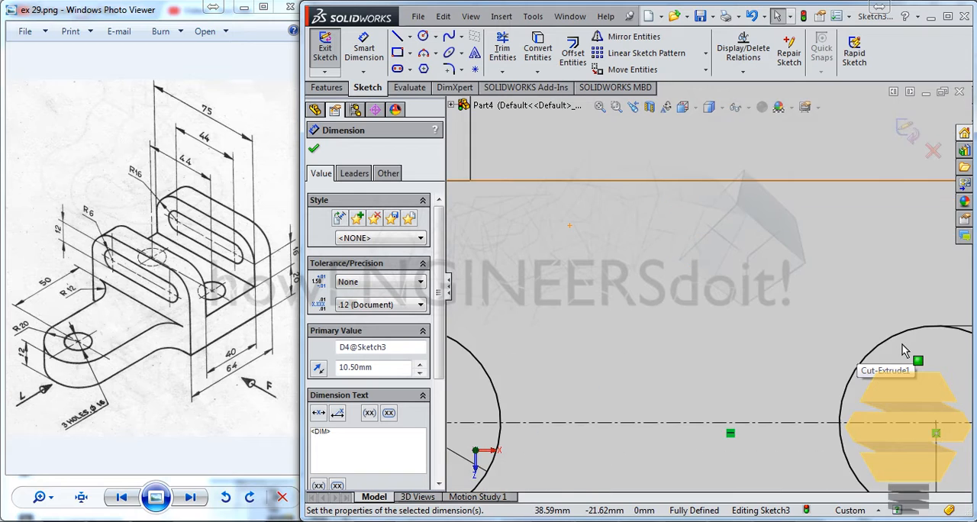
pyautogui.scroll(4, 903, 350)
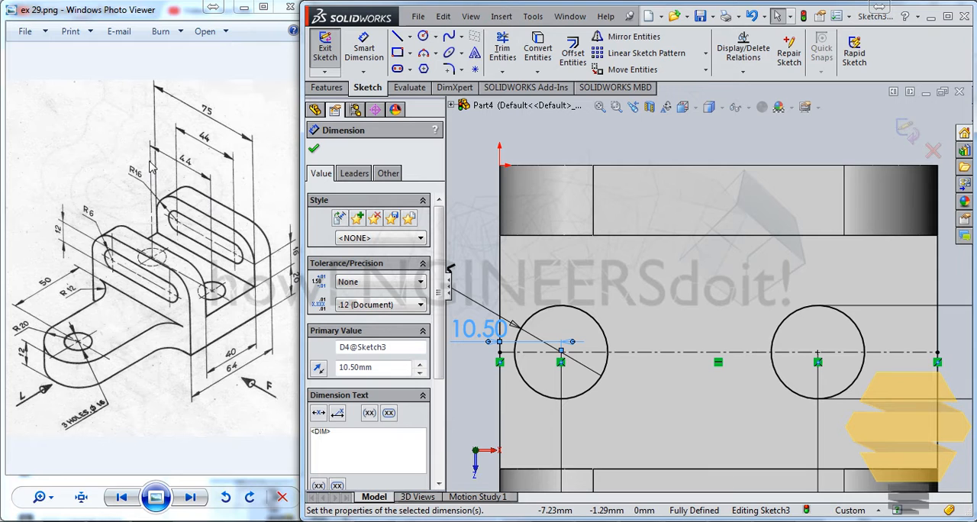
pyautogui.scroll(-2, 703, 324)
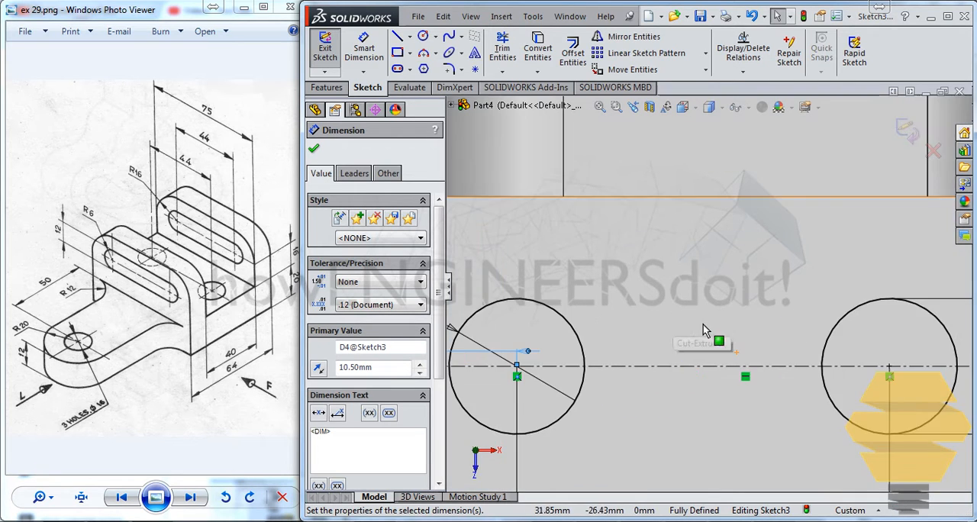
pyautogui.scroll(4, 699, 382)
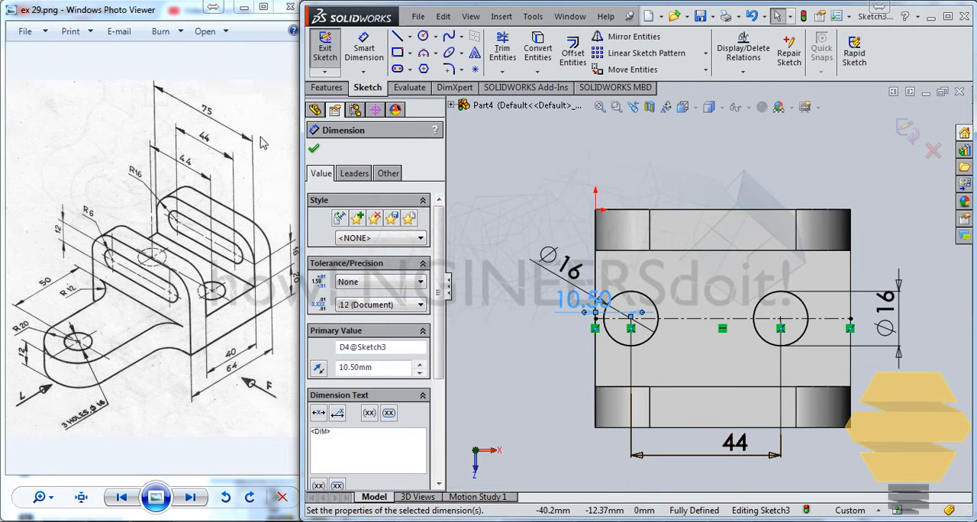
pyautogui.click(596, 262)
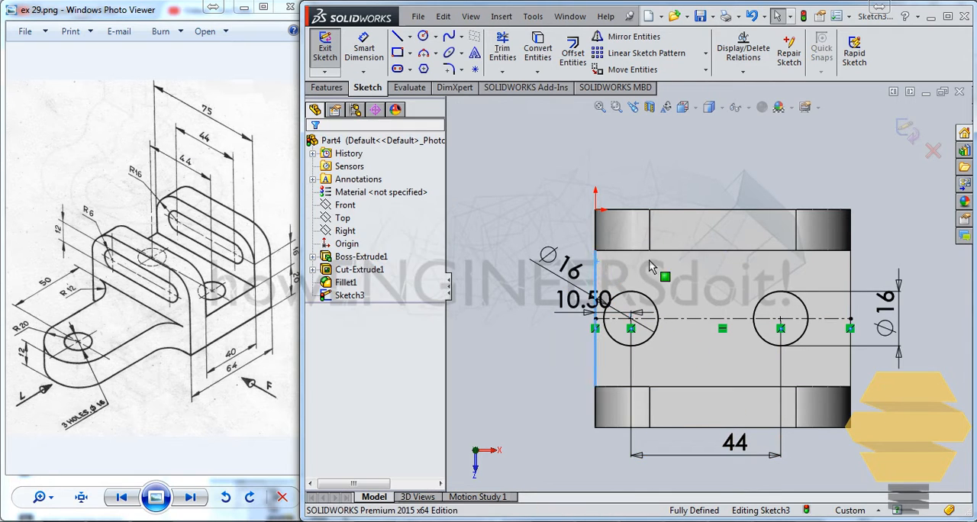
pyautogui.click(850, 276)
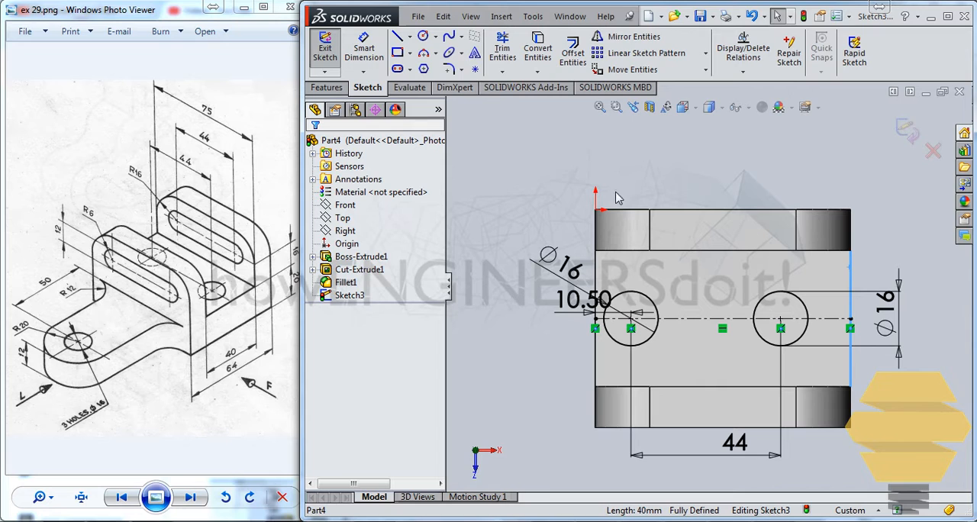
pyautogui.click(363, 47)
pyautogui.click(597, 275)
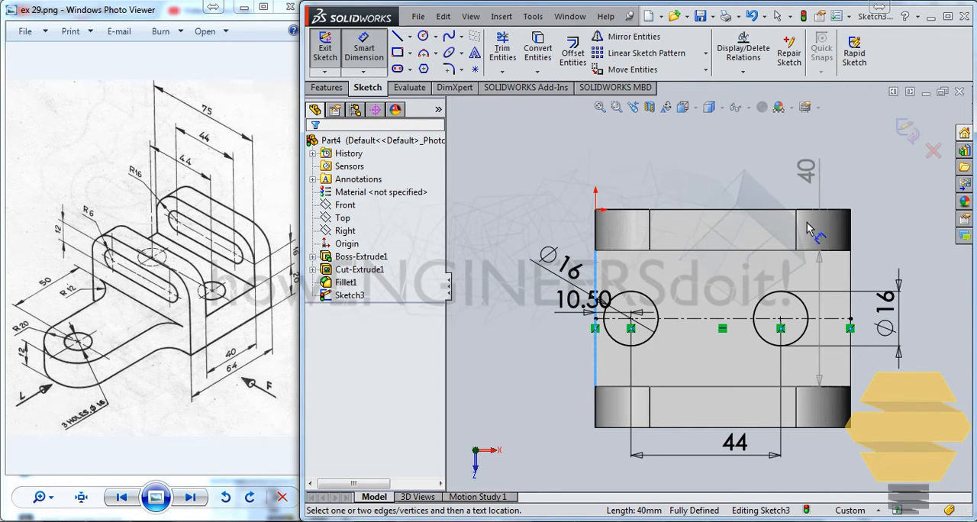
pyautogui.press('Escape')
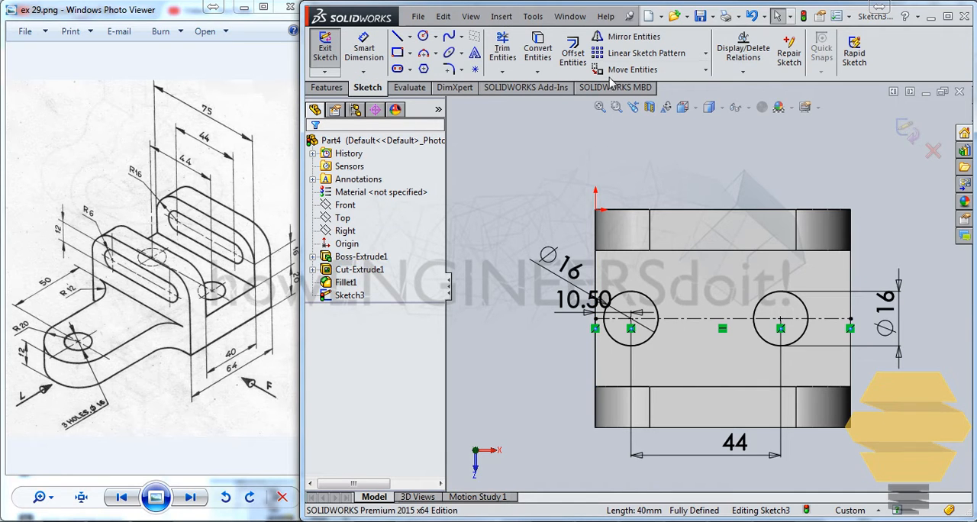
# Draw two vertical centerlines, about 19 mm and 12 mm long, outward from the body's upper left and upper right corners
pyautogui.click(411, 42)
pyautogui.click(432, 57)
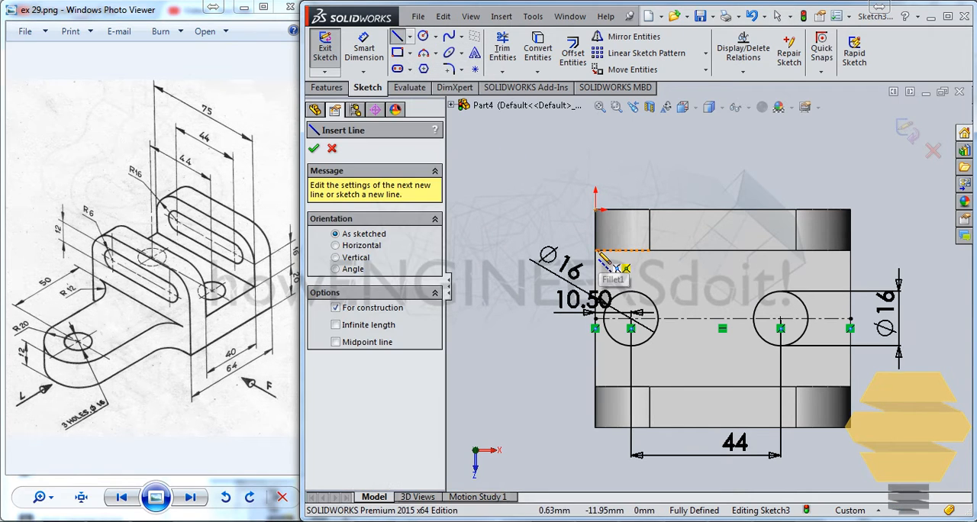
pyautogui.click(595, 212)
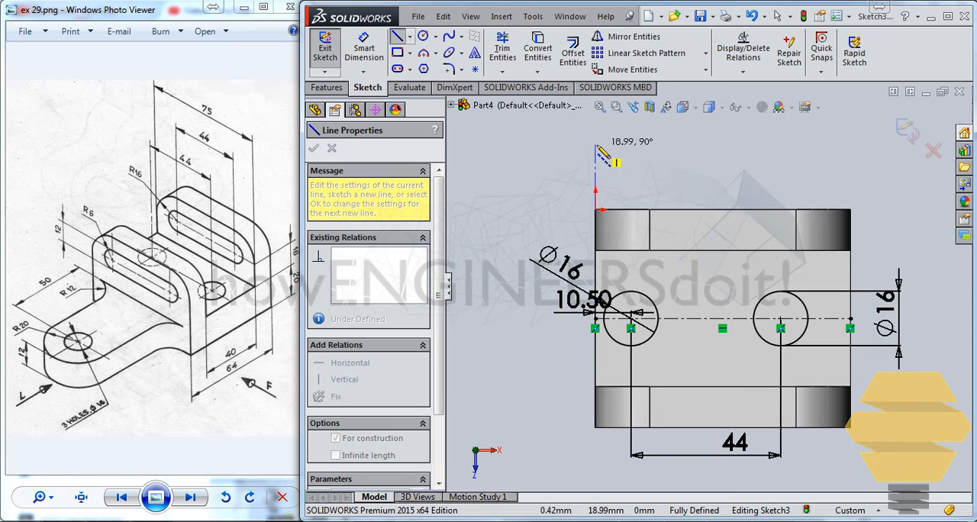
pyautogui.click(595, 145)
pyautogui.press('Escape')
pyautogui.click(410, 42)
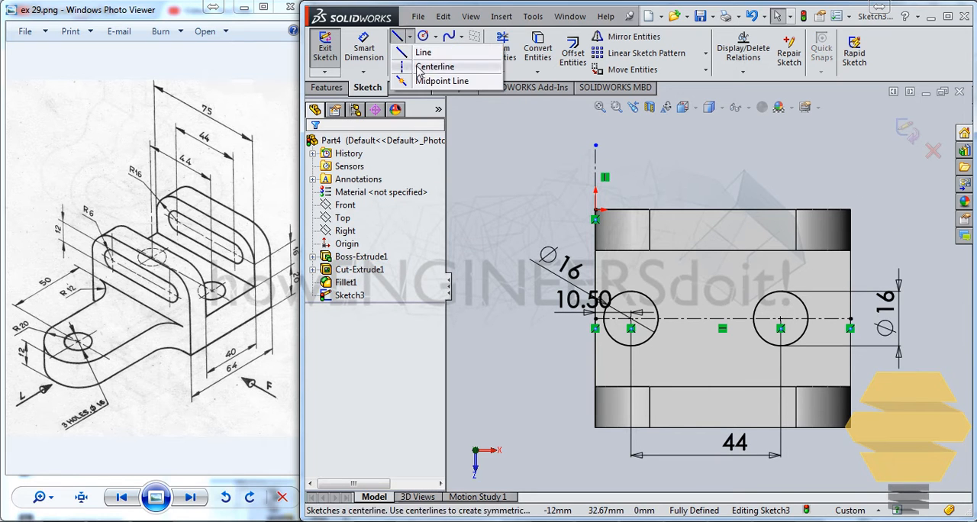
pyautogui.click(439, 74)
pyautogui.click(851, 210)
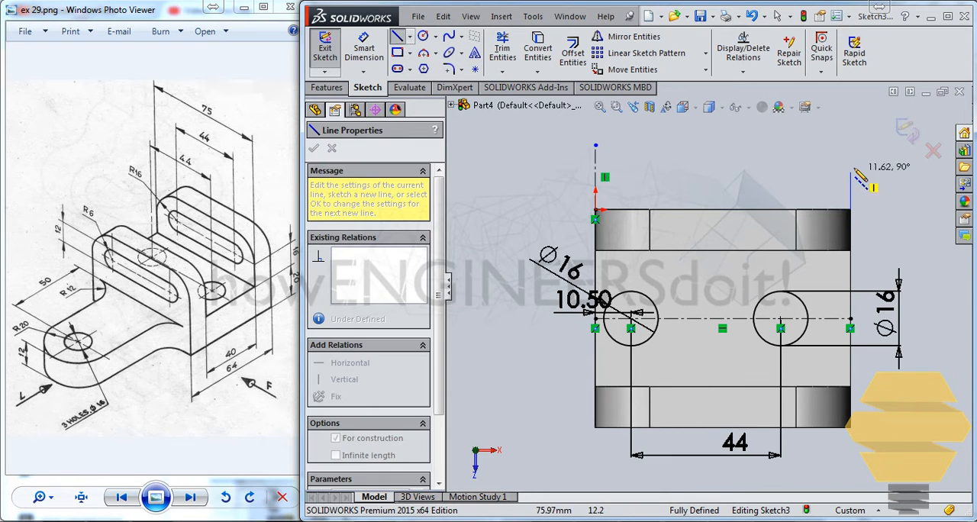
pyautogui.click(851, 168)
pyautogui.press('Escape')
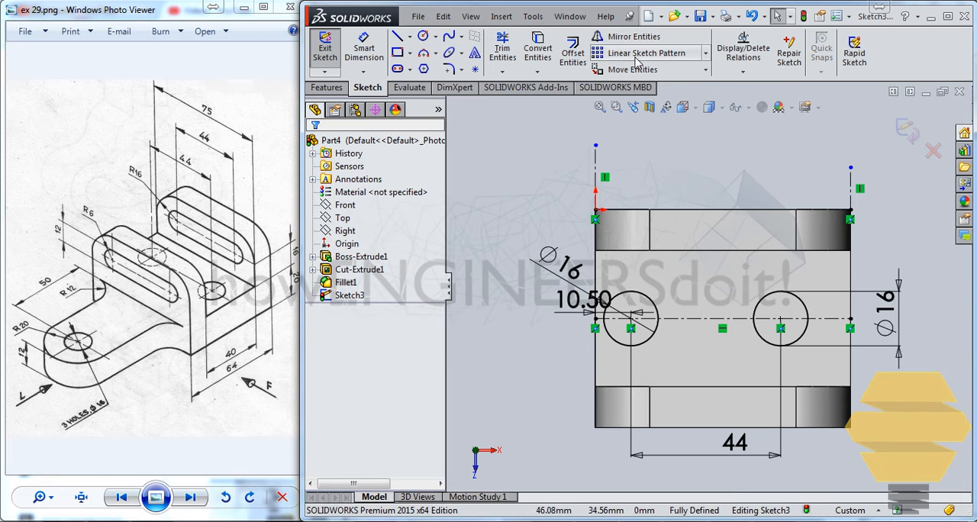
# Try to dimension the distance between the two vertical centerlines, and delete the misplaced dimension
pyautogui.click(363, 47)
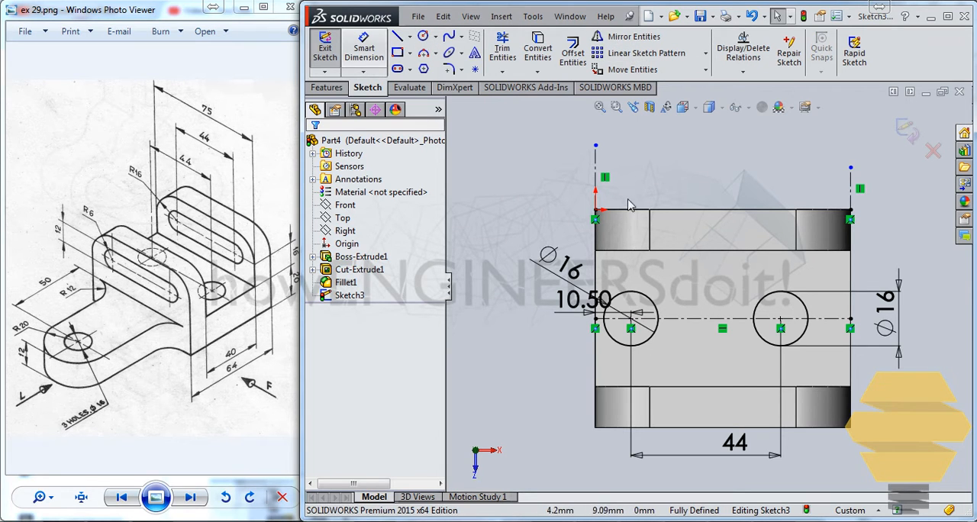
pyautogui.click(596, 163)
pyautogui.click(852, 184)
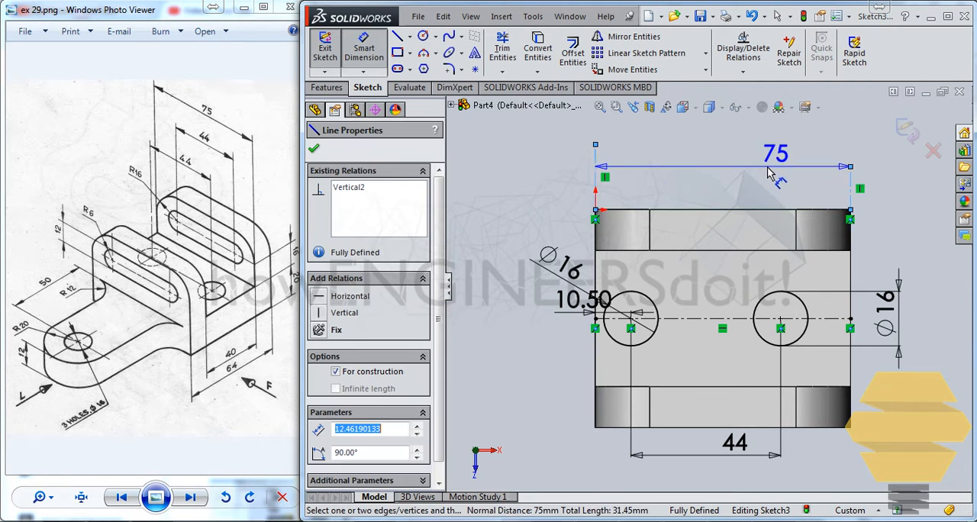
pyautogui.click(851, 182)
pyautogui.click(757, 173)
pyautogui.click(723, 164)
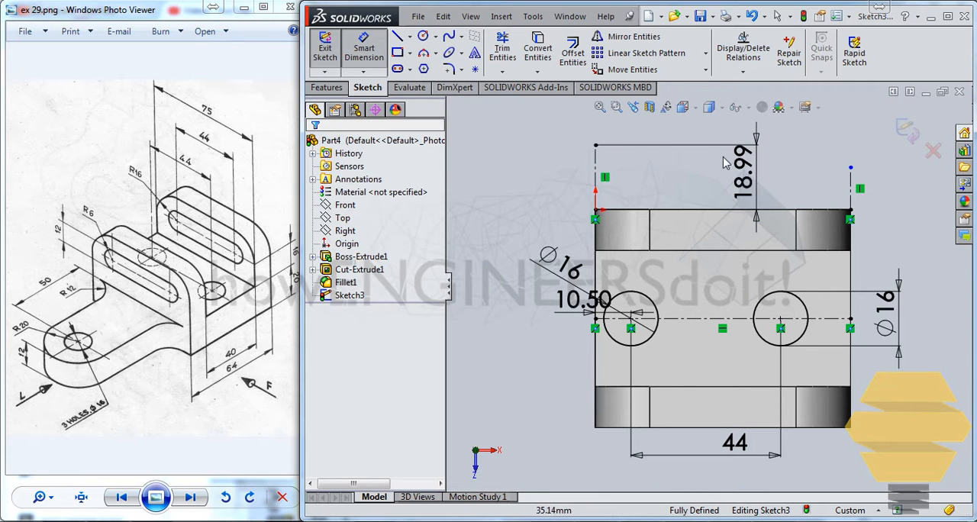
pyautogui.press('Escape')
pyautogui.click(745, 174)
pyautogui.press('Delete')
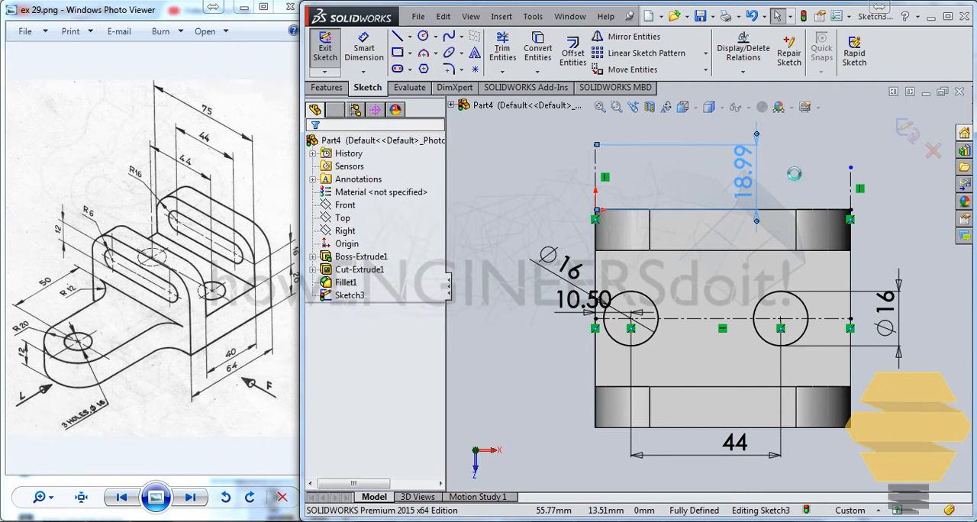
# Delete both vertical centerlines from the sketch
pyautogui.click(597, 159)
pyautogui.press('Delete')
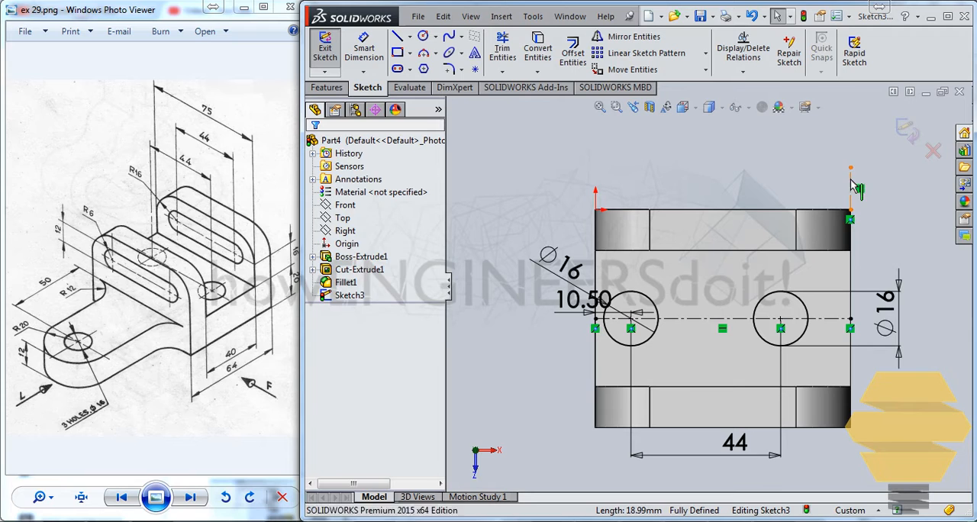
pyautogui.click(852, 182)
pyautogui.press('Delete')
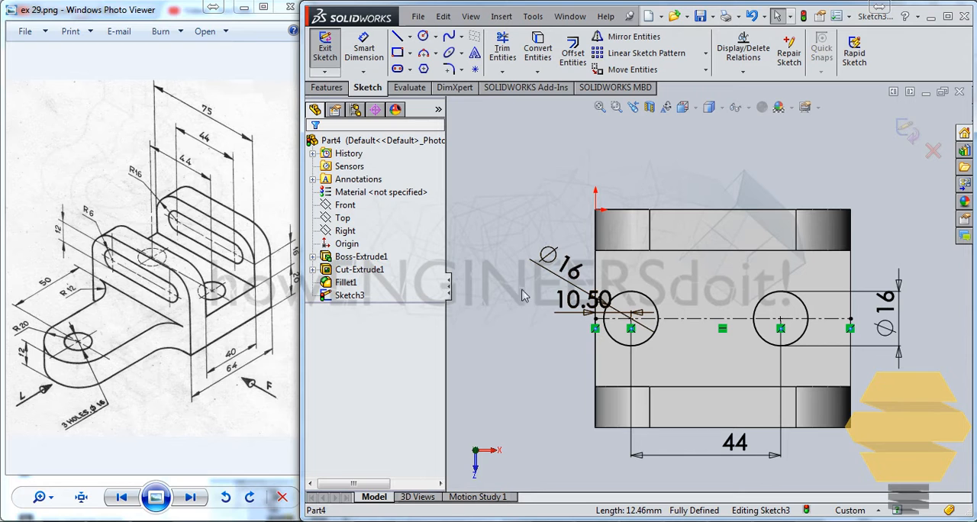
# Set the distance from the left circle's centre to the left end edge to 15.5 mm and finish the sketch
pyautogui.doubleClick(575, 300)
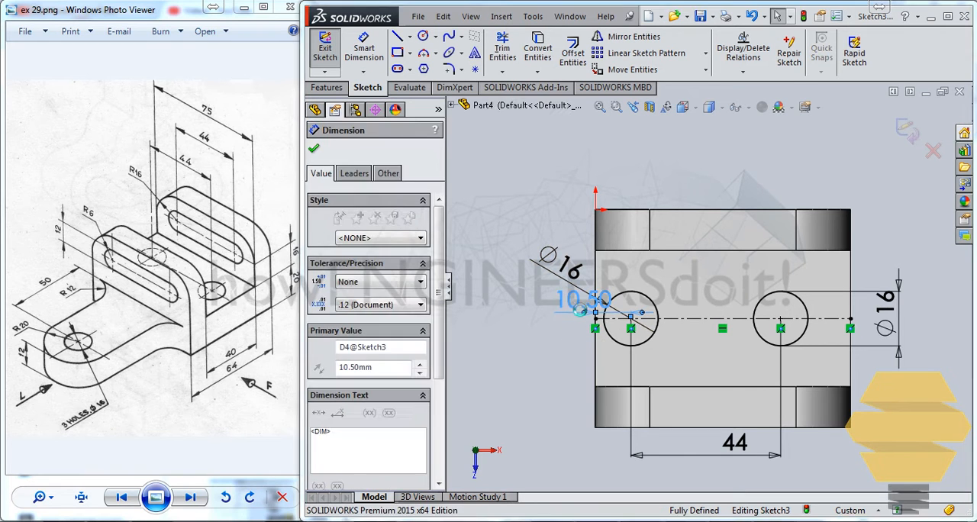
pyautogui.write('15.5')
pyautogui.press('Return')
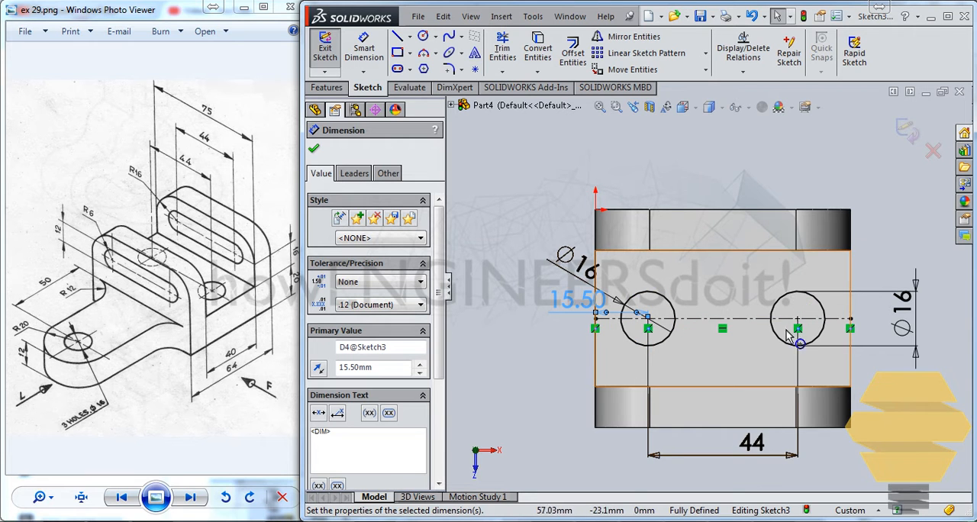
pyautogui.click(908, 131)
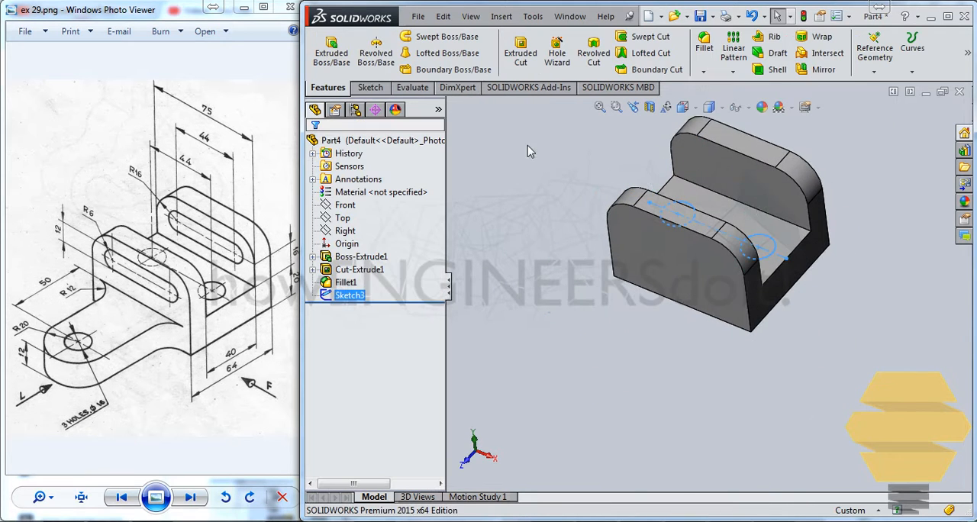
# Cut the two circles through the floor with an Extruded Cut using the Up To Next end condition
pyautogui.click(521, 53)
pyautogui.click(381, 232)
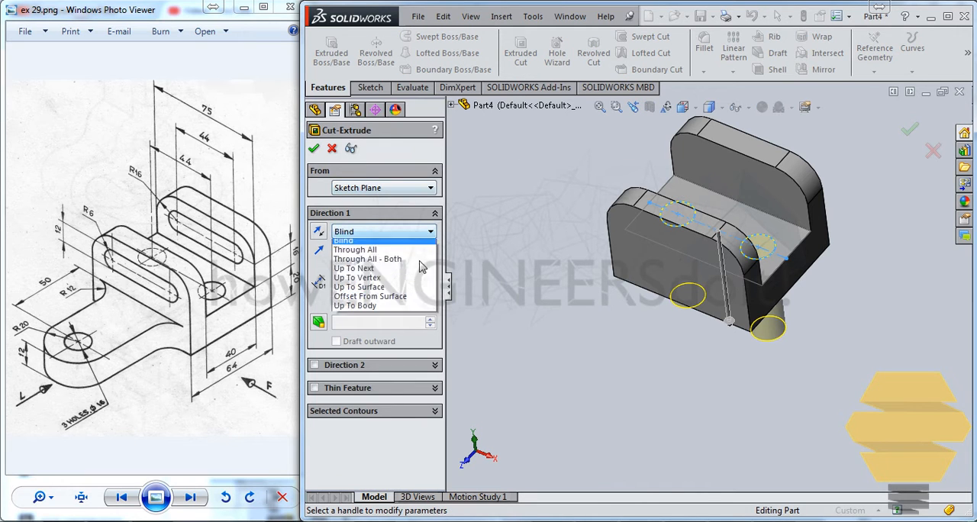
pyautogui.click(381, 277)
pyautogui.press('Return')
pyautogui.press('Return')
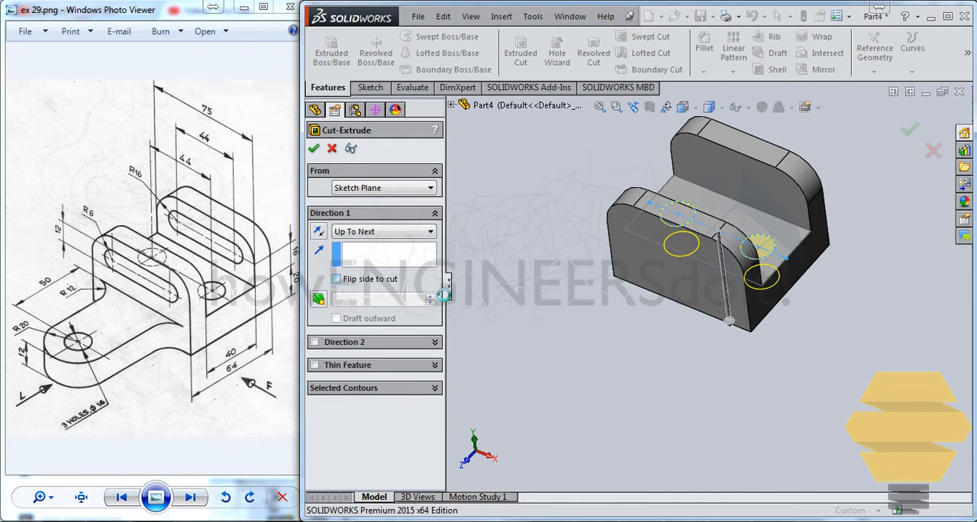
pyautogui.moveTo(791, 241); pyautogui.dragTo(800, 221, button='middle')
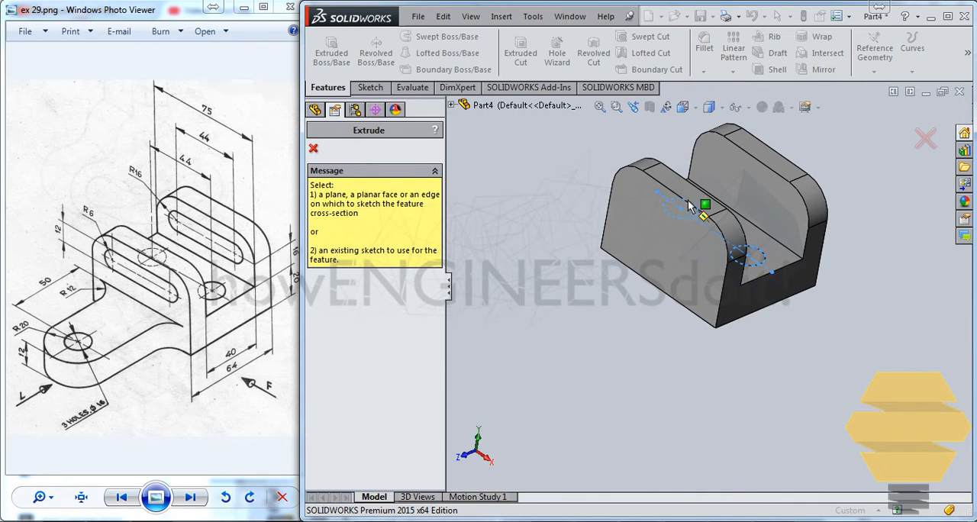
pyautogui.click(653, 237)
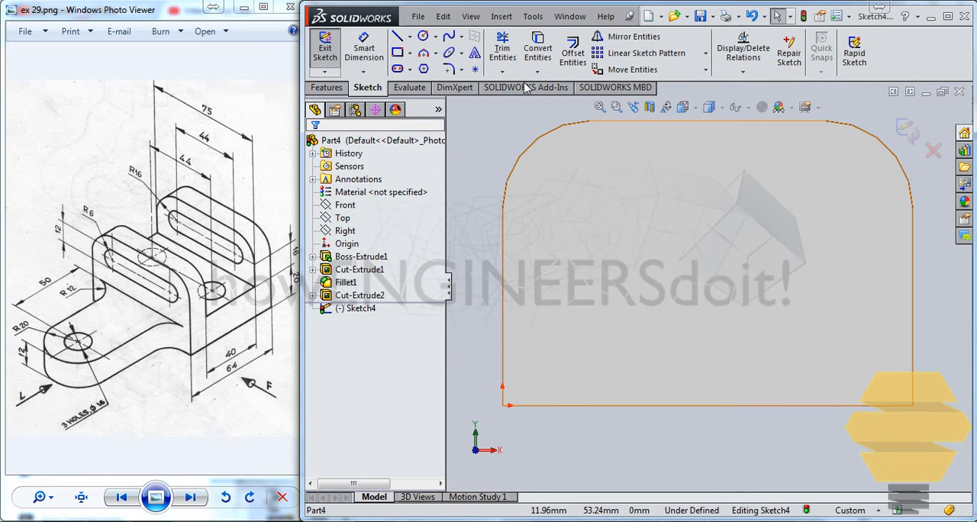
pyautogui.click(933, 150)
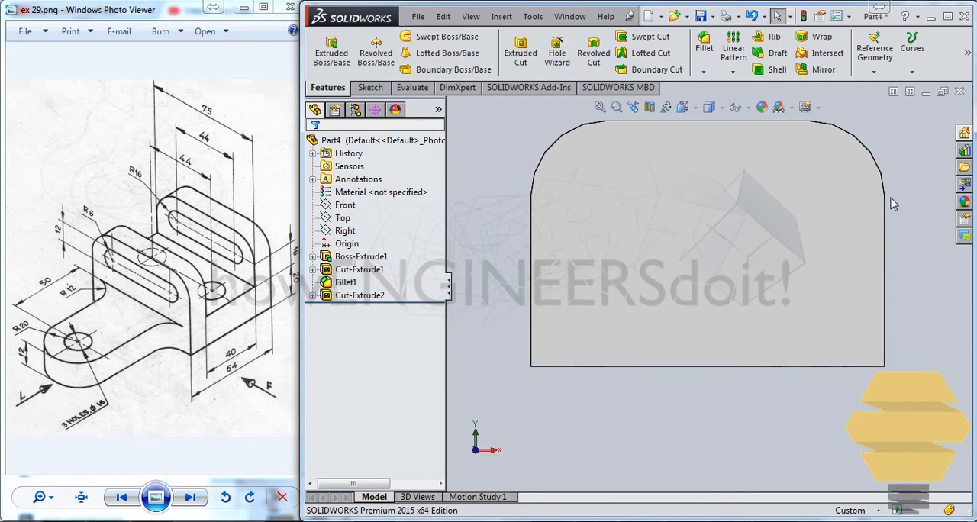
# Start a sketch on the front wall's outer face and draw two level circles, about 11 mm and 12.2 mm in diameter, near its rounded corners
pyautogui.moveTo(871, 254); pyautogui.dragTo(766, 248, button='middle')
pyautogui.click(726, 260)
pyautogui.click(736, 232)
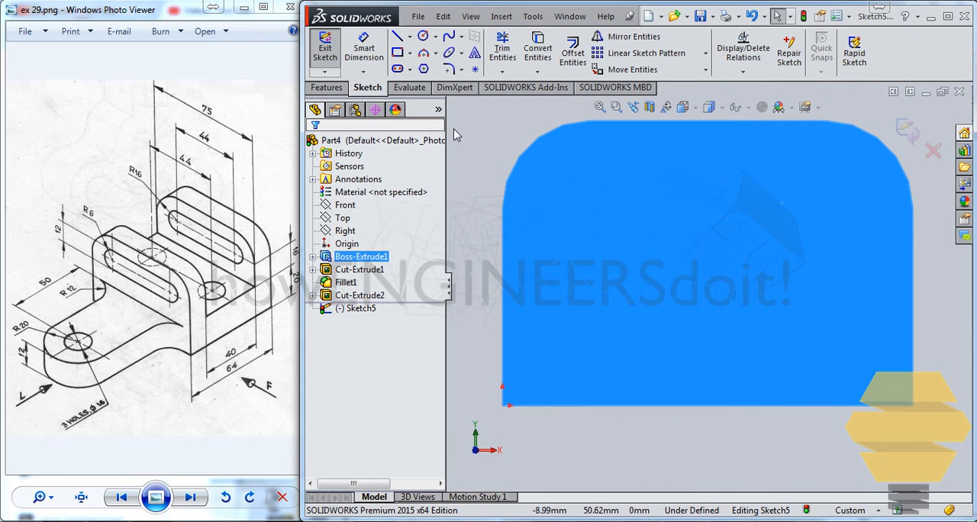
pyautogui.click(423, 37)
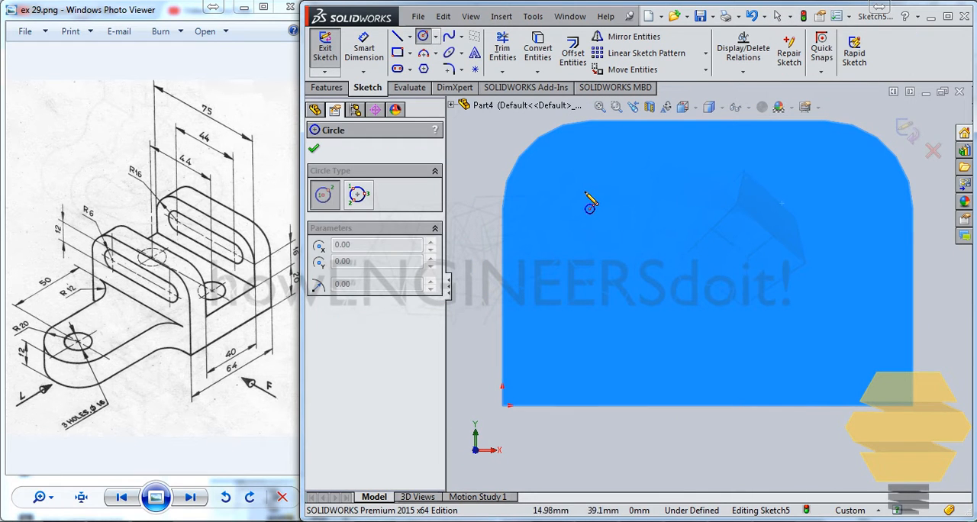
pyautogui.click(585, 191)
pyautogui.click(615, 191)
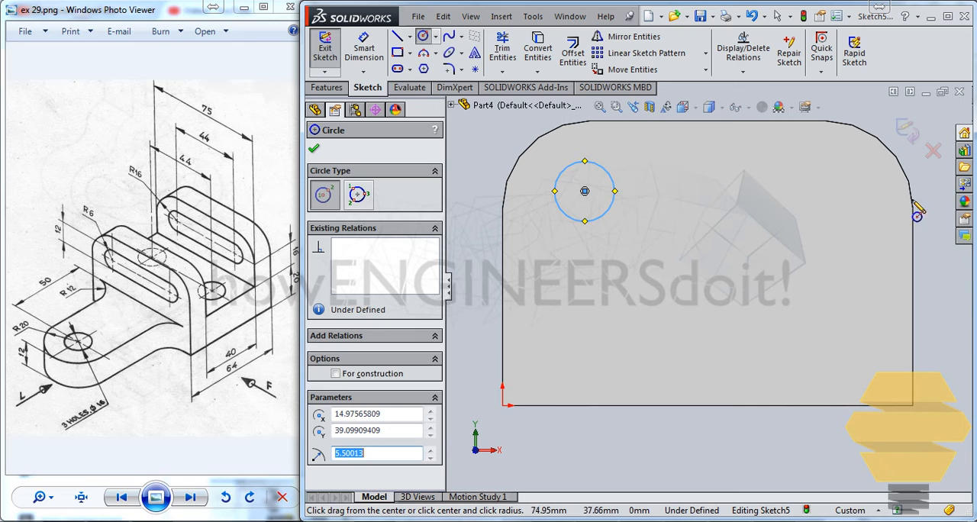
pyautogui.click(833, 191)
pyautogui.click(857, 169)
# Dimension the left circle's diameter on the wall face to 12 mm
pyautogui.click(364, 49)
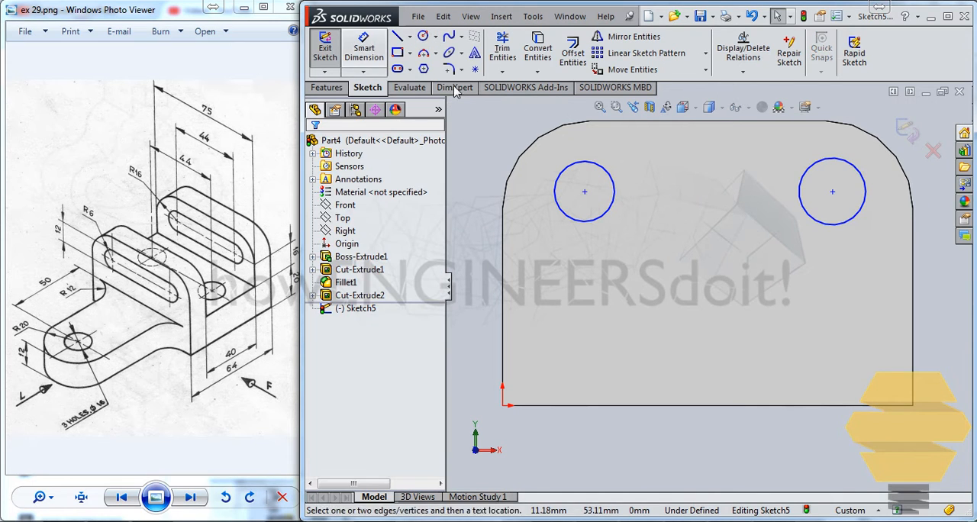
pyautogui.click(568, 175)
pyautogui.click(517, 135)
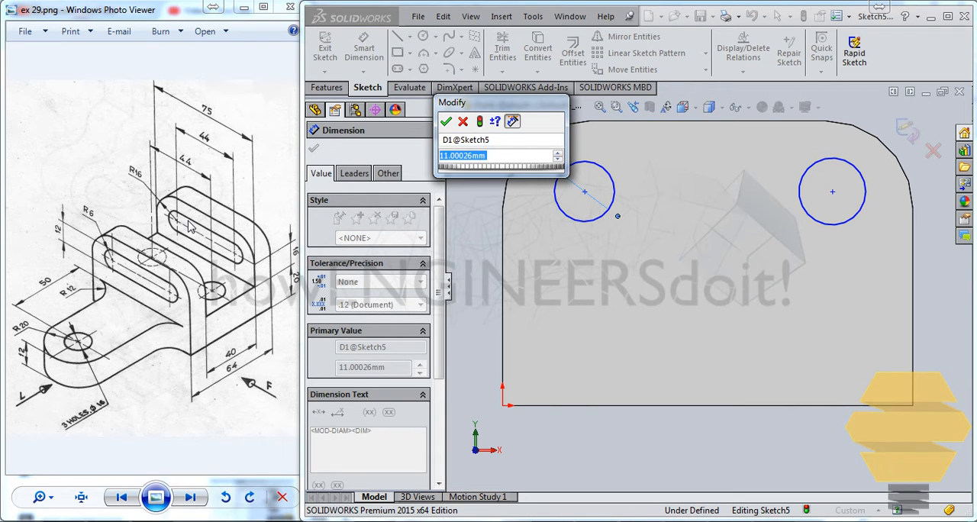
pyautogui.write('12')
pyautogui.press('Return')
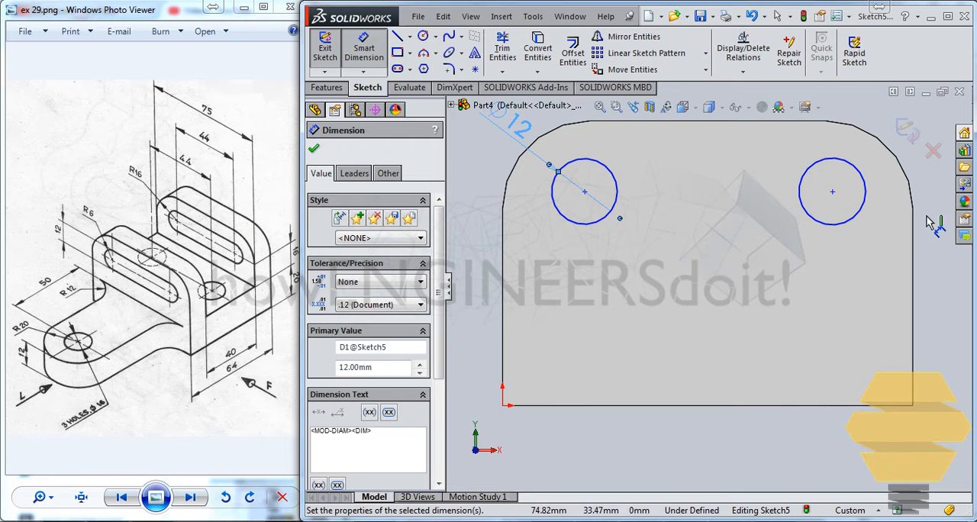
# Dimension the right circle's diameter on the wall face to 12 mm
pyautogui.click(856, 220)
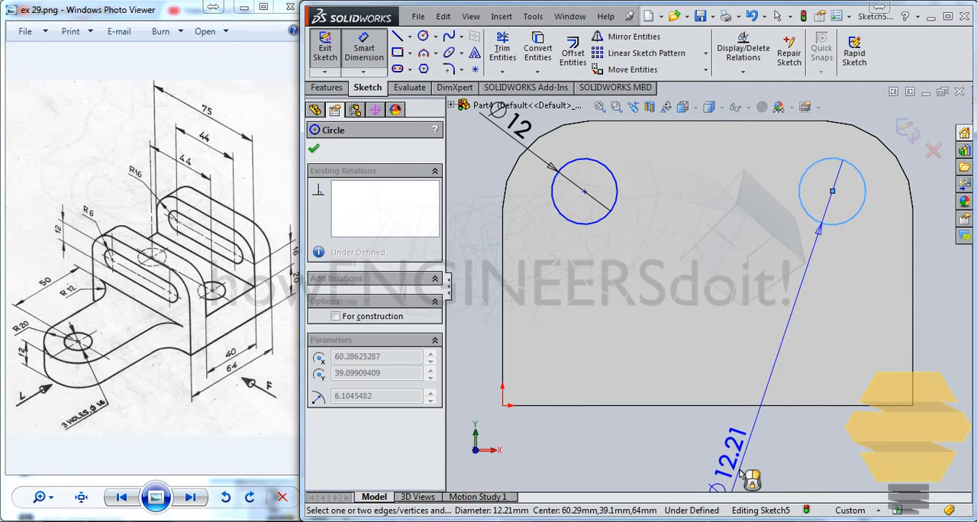
pyautogui.click(741, 476)
pyautogui.write('12')
pyautogui.press('Return')
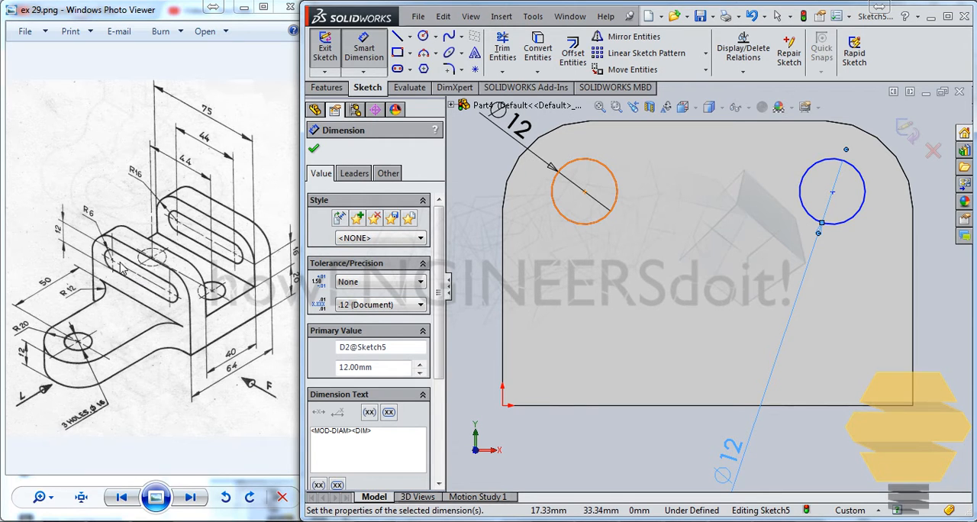
pyautogui.press('Escape')
# Make the left circle concentric with the wall's upper left rounded corner
pyautogui.click(549, 135)
pyautogui.keyDown('ctrl'); pyautogui.click(580, 169); pyautogui.keyUp('ctrl')
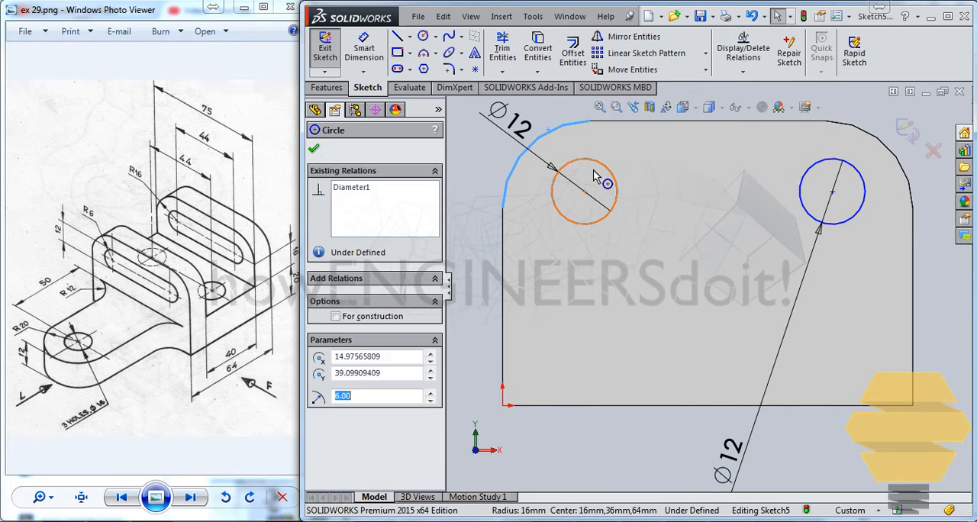
pyautogui.click(336, 413)
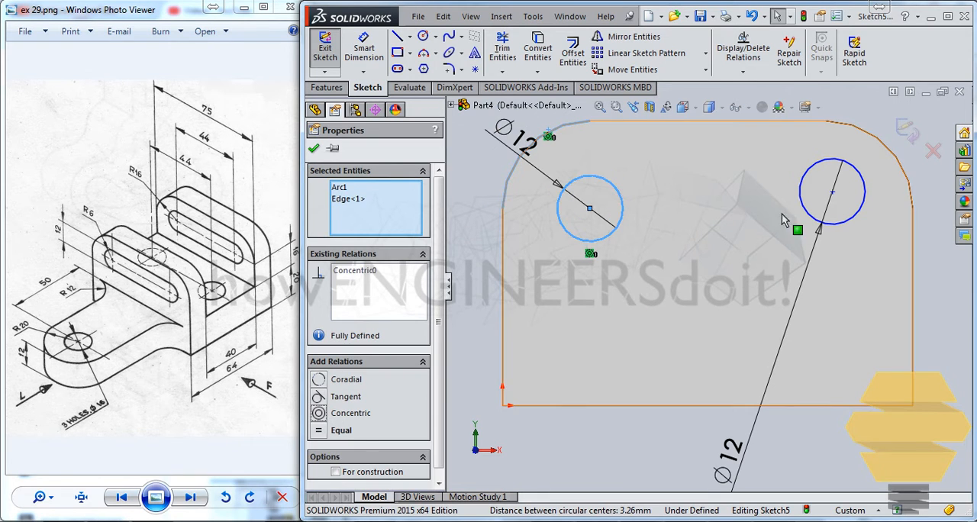
pyautogui.press('Escape')
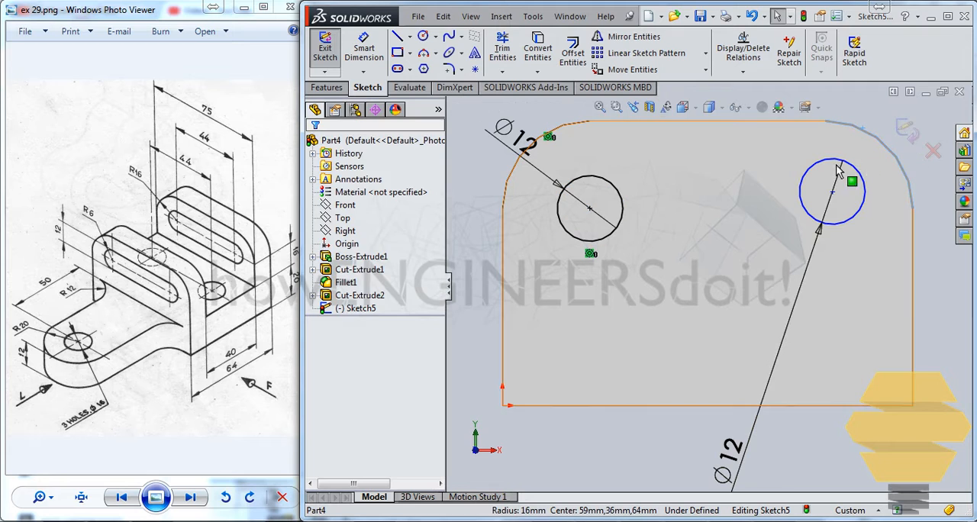
# Make the right circle concentric with the wall's upper right rounded corner
pyautogui.click(834, 159)
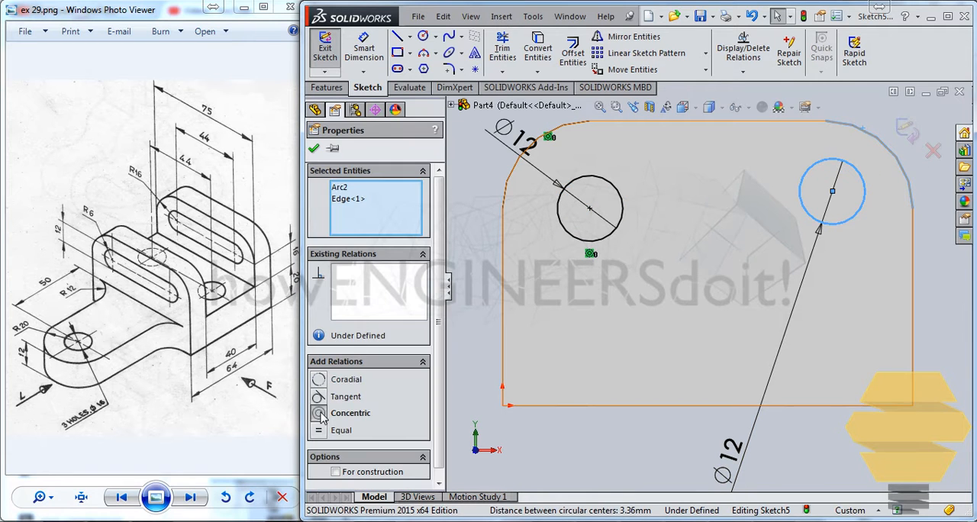
pyautogui.click(321, 415)
pyautogui.press('Escape')
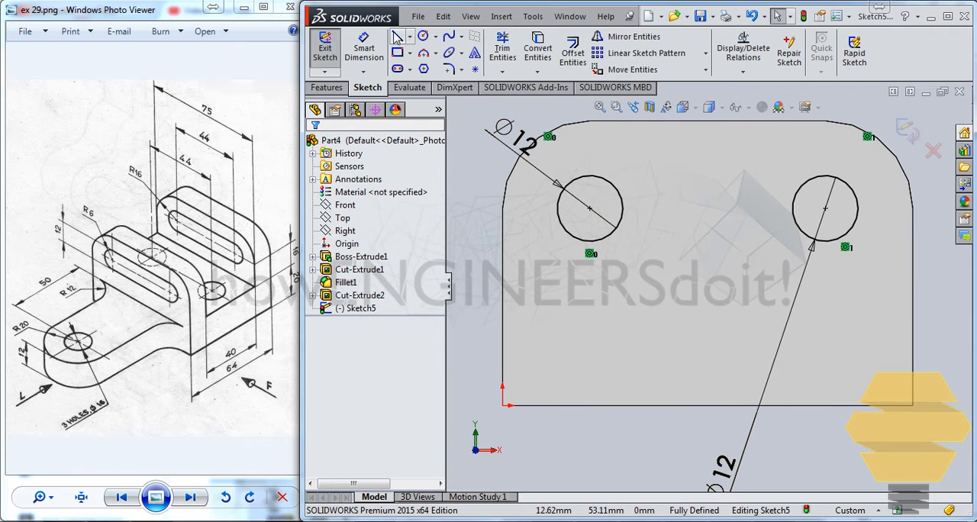
# Join the two circles on the wall face with horizontal lines about 43 mm long between their uppermost and lowermost points
pyautogui.click(397, 37)
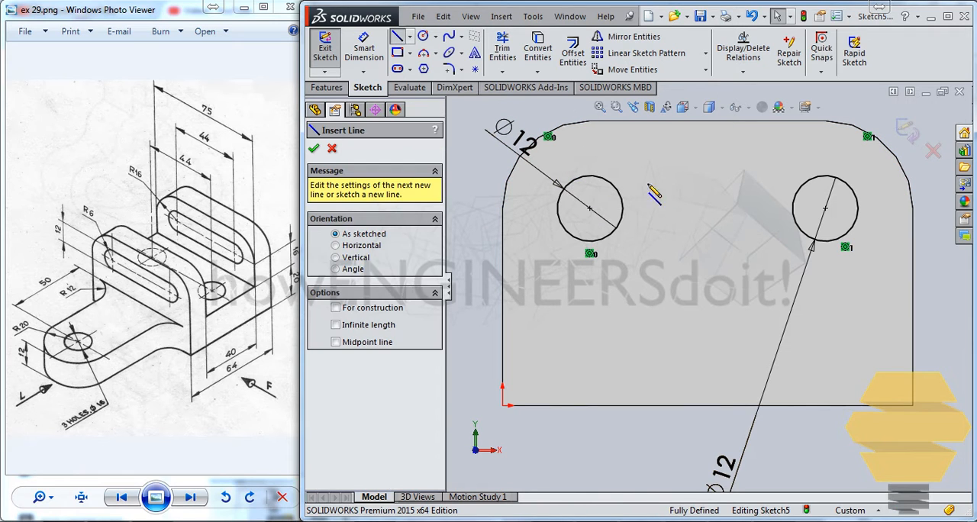
pyautogui.click(589, 176)
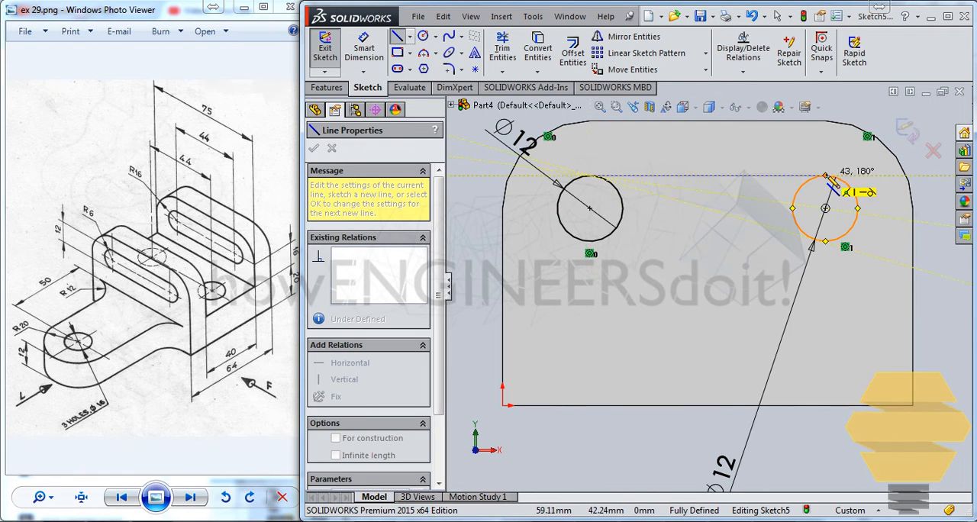
pyautogui.click(826, 176)
pyautogui.press('Escape')
pyautogui.click(397, 37)
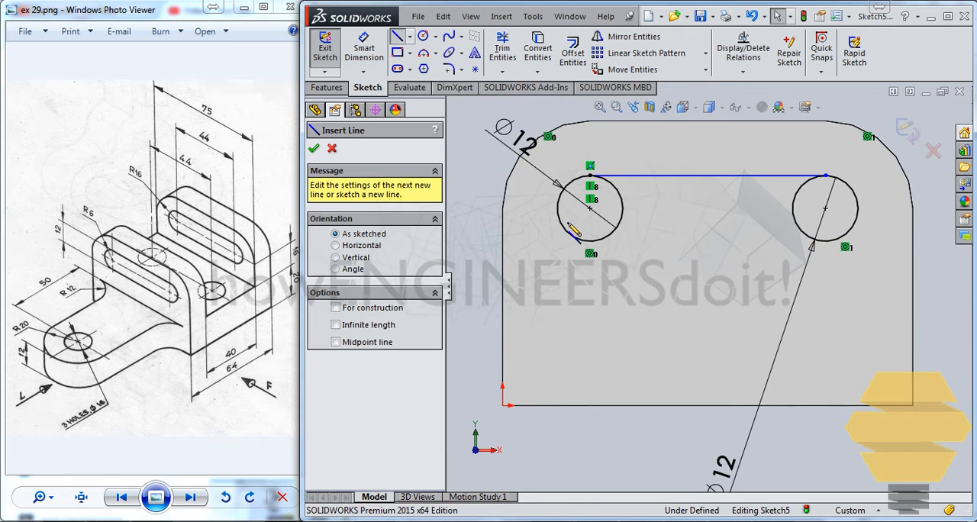
pyautogui.click(590, 241)
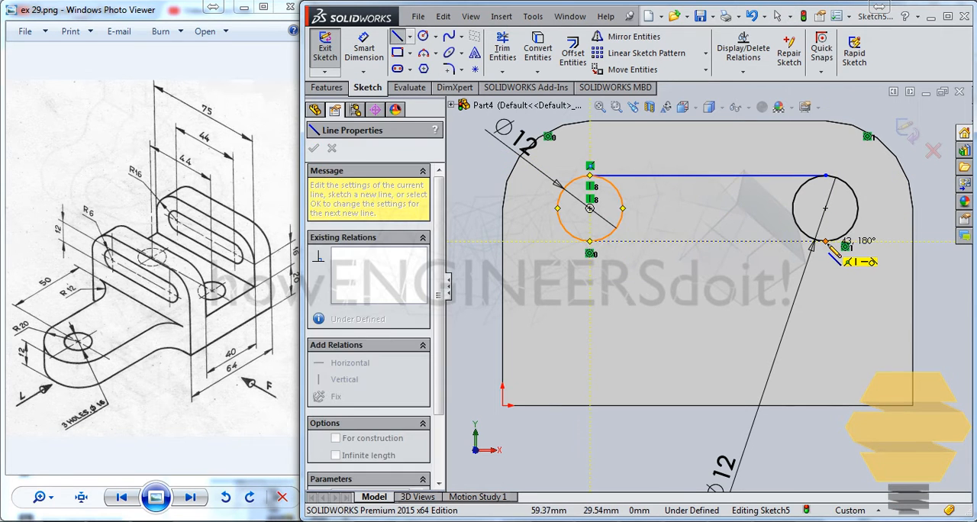
pyautogui.doubleClick(826, 242)
pyautogui.press('Escape')
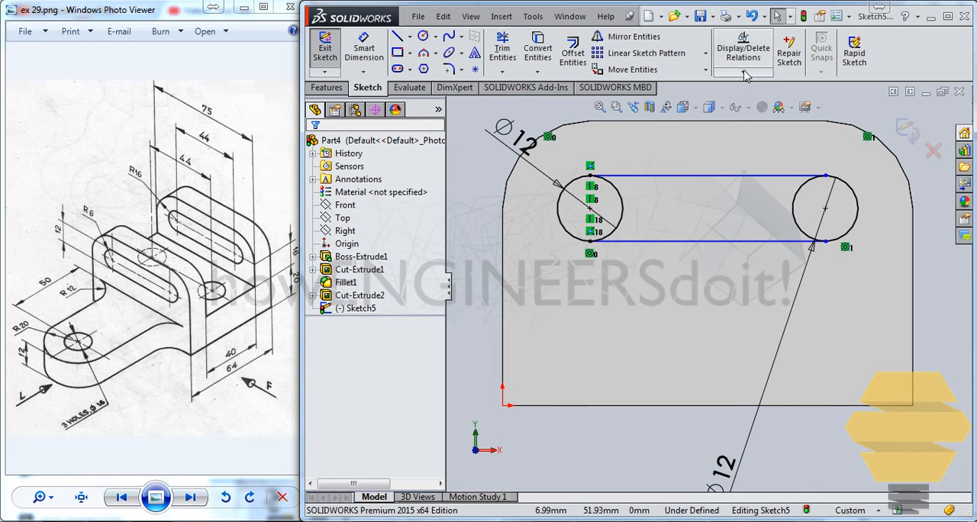
# Trim away the inner halves of both circles with Power trim to leave a closed slot outline
pyautogui.click(503, 48)
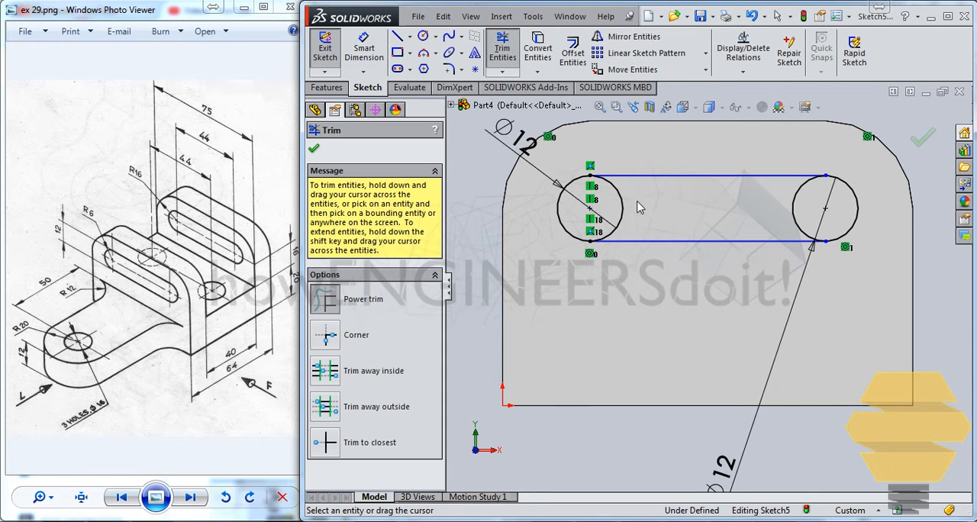
pyautogui.click(613, 221)
pyautogui.click(794, 213)
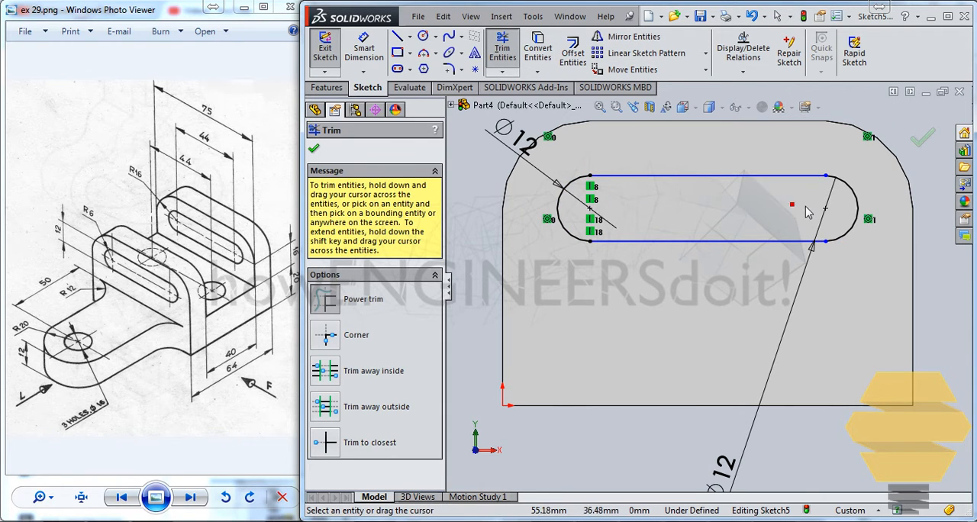
pyautogui.press('Escape')
# Make the slot's upper line tangent to its left arc and its lower line tangent to its right arc
pyautogui.click(611, 176)
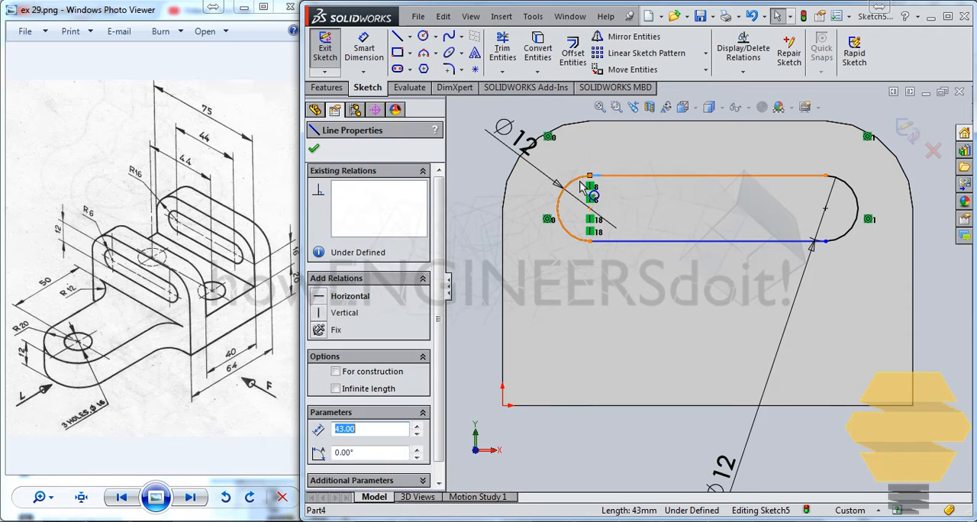
pyautogui.click(578, 189)
pyautogui.click(323, 383)
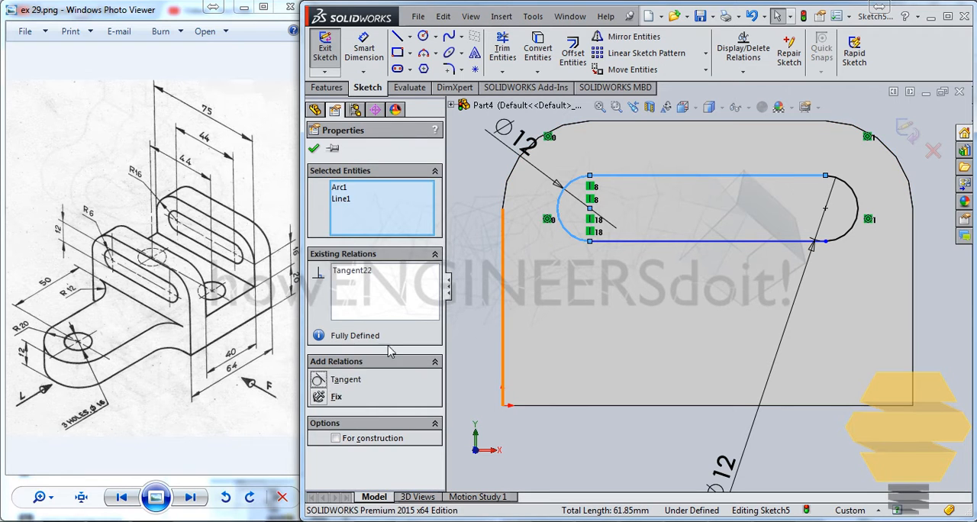
pyautogui.click(816, 217)
pyautogui.click(802, 241)
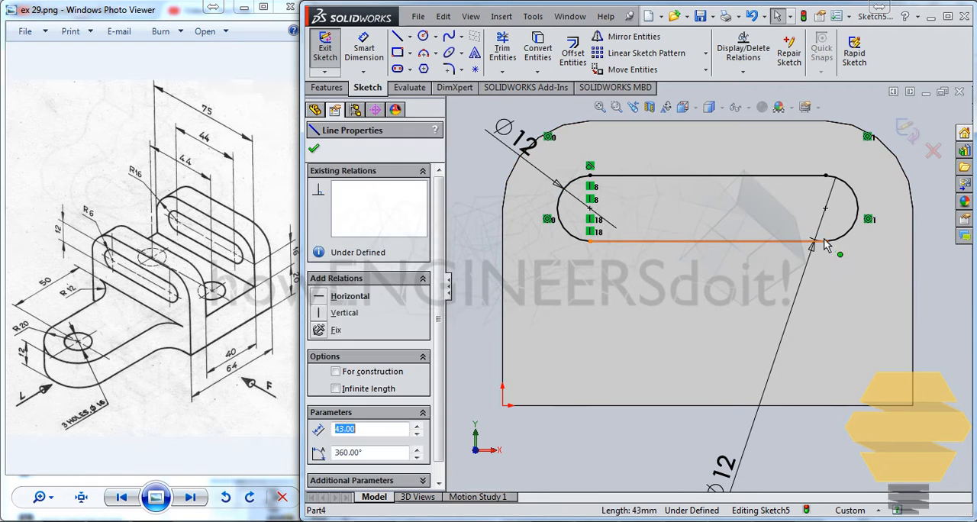
pyautogui.keyDown('ctrl'); pyautogui.click(844, 240); pyautogui.keyUp('ctrl')
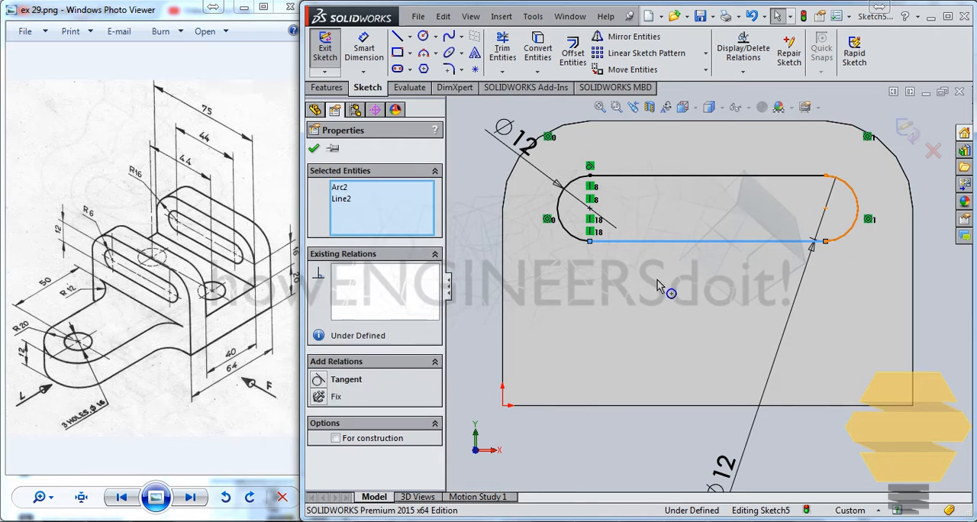
pyautogui.click(319, 380)
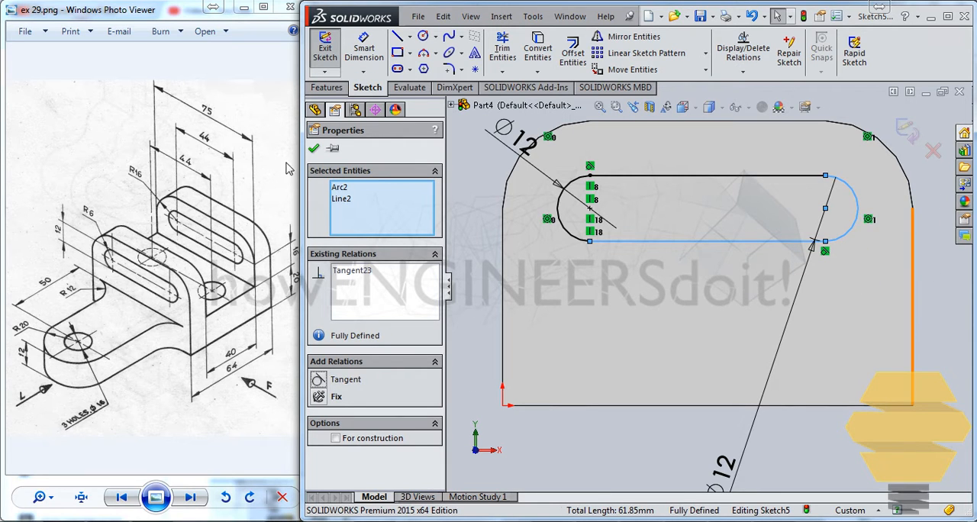
pyautogui.click(314, 149)
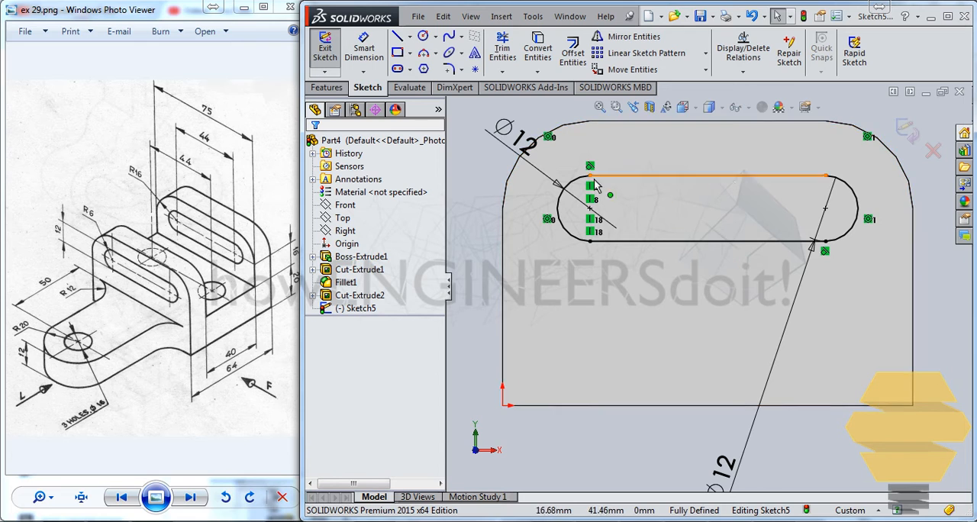
# Finish the slot sketch and extrude-cut it through both walls using the Through All end condition
pyautogui.click(909, 135)
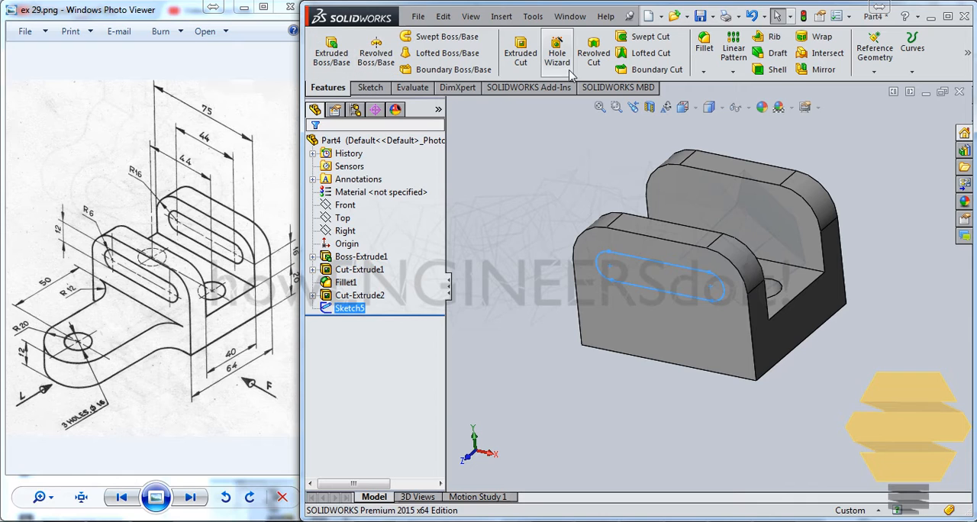
pyautogui.click(521, 52)
pyautogui.click(365, 232)
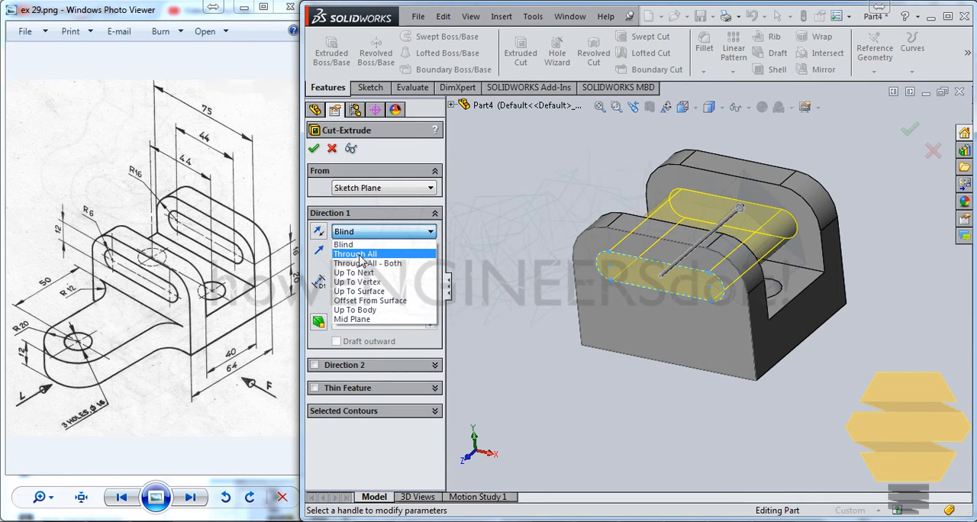
pyautogui.click(362, 255)
pyautogui.click(371, 233)
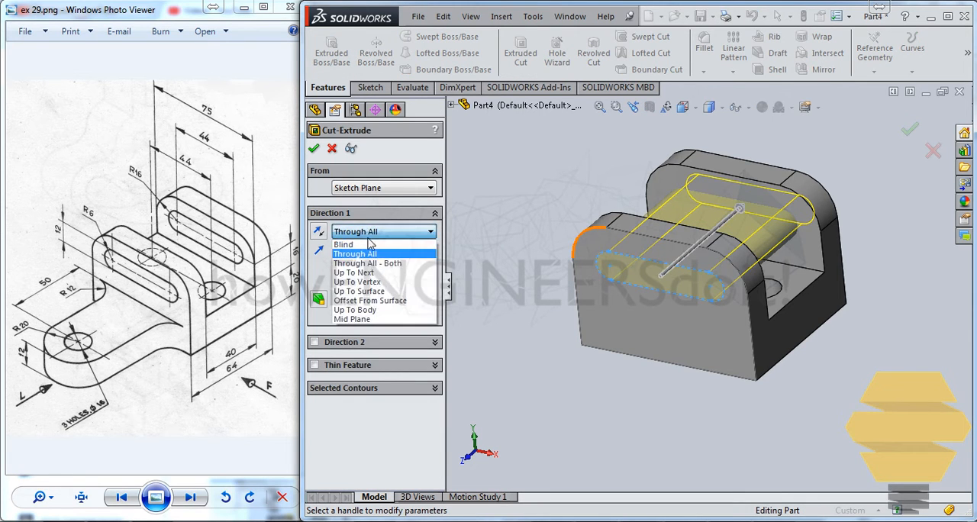
pyautogui.click(372, 272)
pyautogui.moveTo(845, 218); pyautogui.dragTo(573, 241, button='middle')
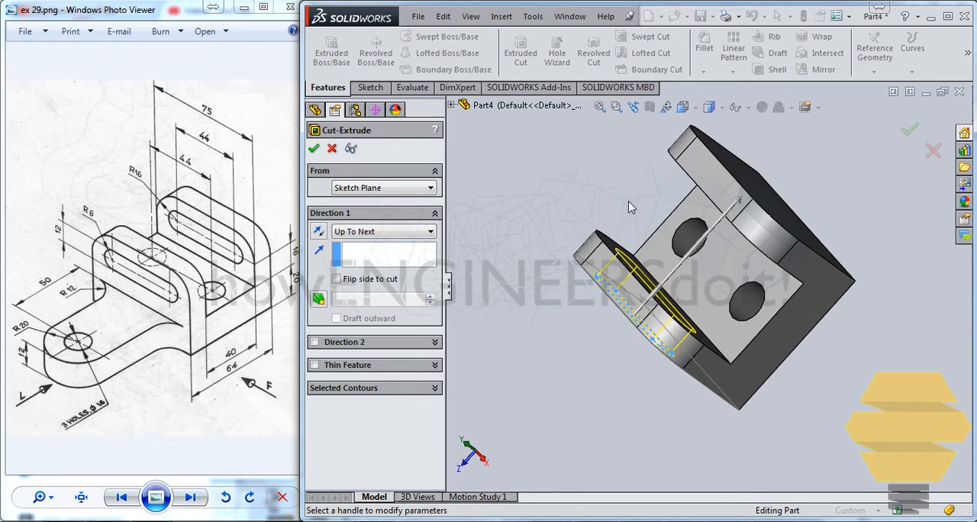
pyautogui.moveTo(631, 207); pyautogui.dragTo(643, 171, button='middle')
pyautogui.click(385, 232)
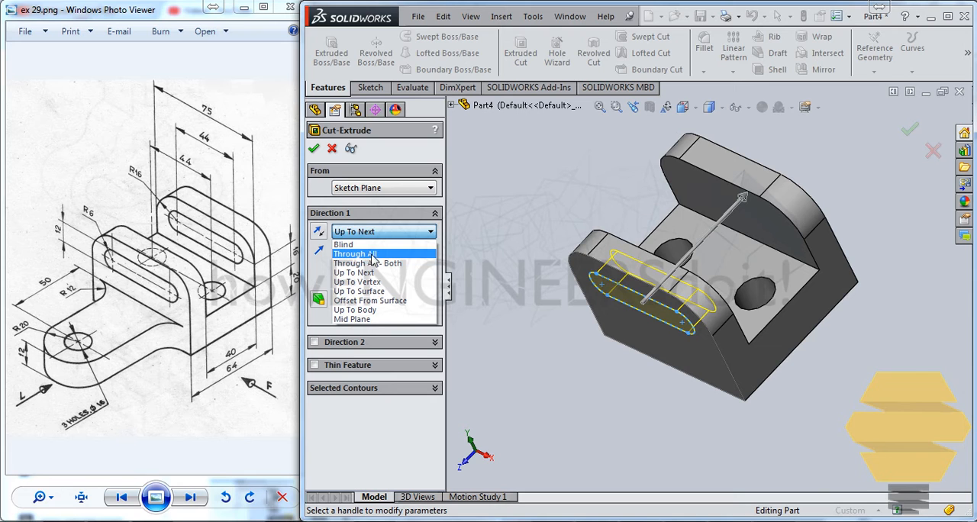
pyautogui.click(373, 254)
pyautogui.click(314, 148)
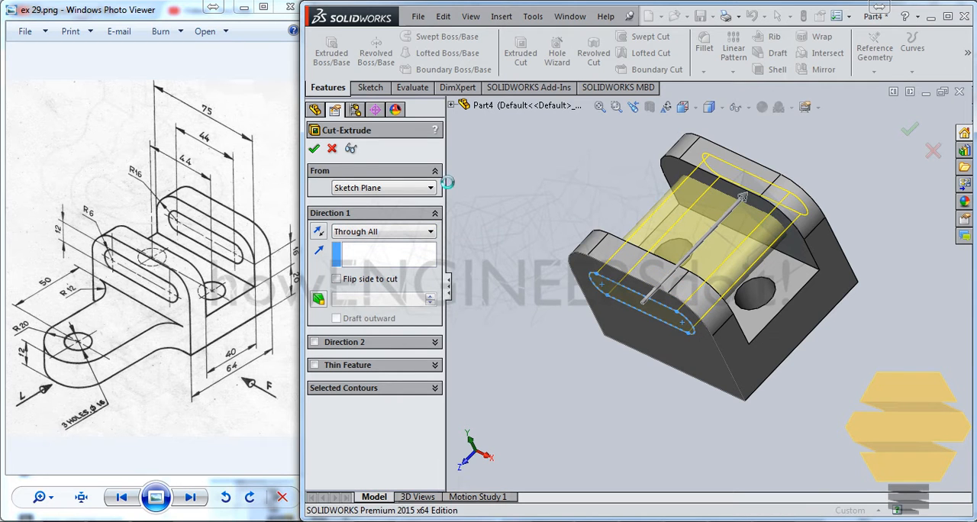
# Start a new sketch on the underside face of the bracket's base
pyautogui.moveTo(830, 151); pyautogui.dragTo(676, 214, button='middle')
pyautogui.scroll(2, 731, 252)
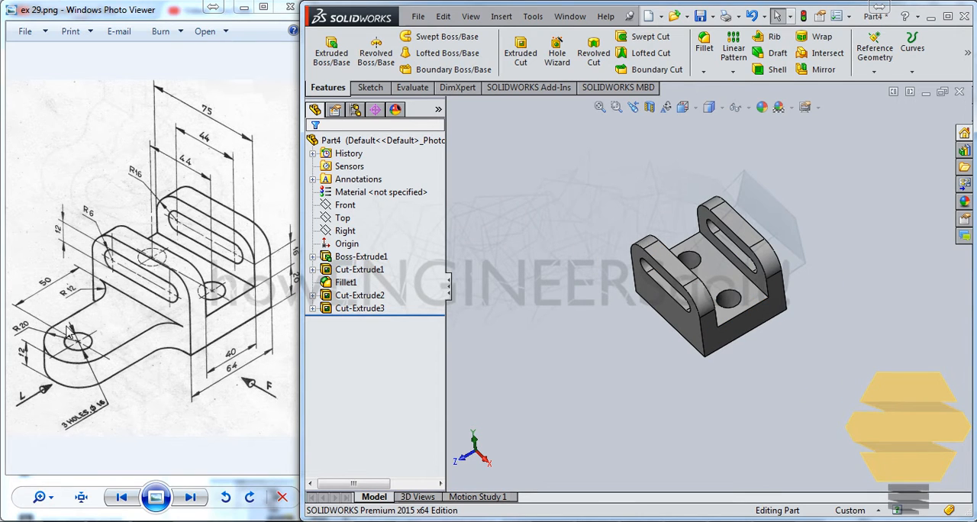
pyautogui.moveTo(677, 345); pyautogui.dragTo(697, 300, button='middle')
pyautogui.click(697, 301)
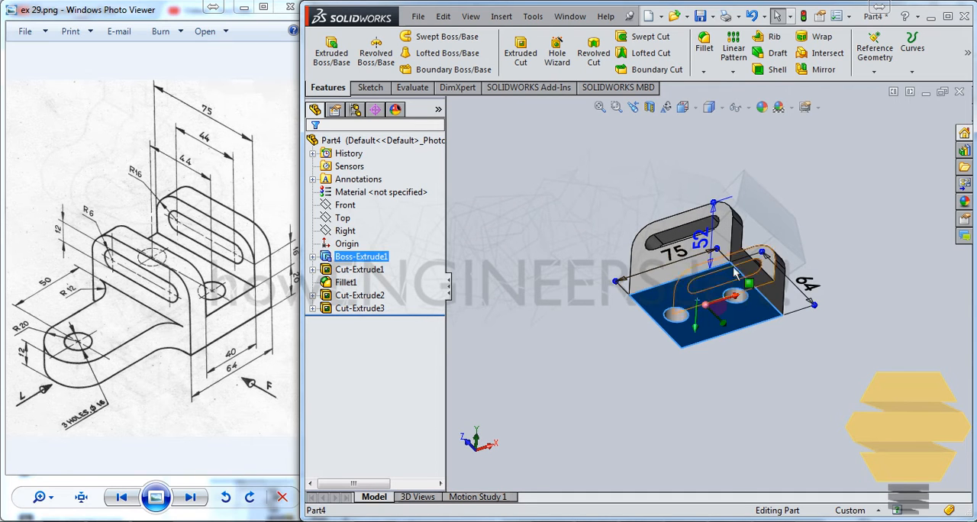
pyautogui.click(527, 192)
pyautogui.click(721, 304)
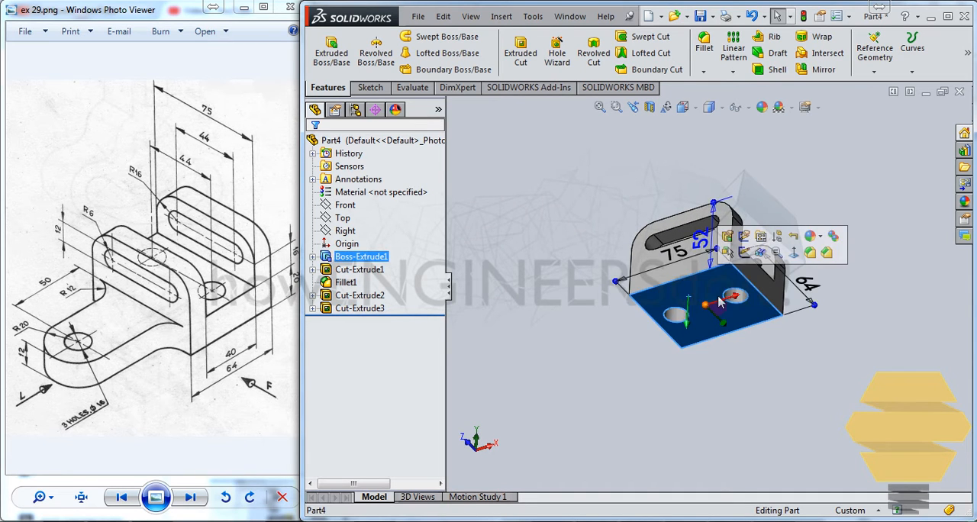
pyautogui.click(744, 253)
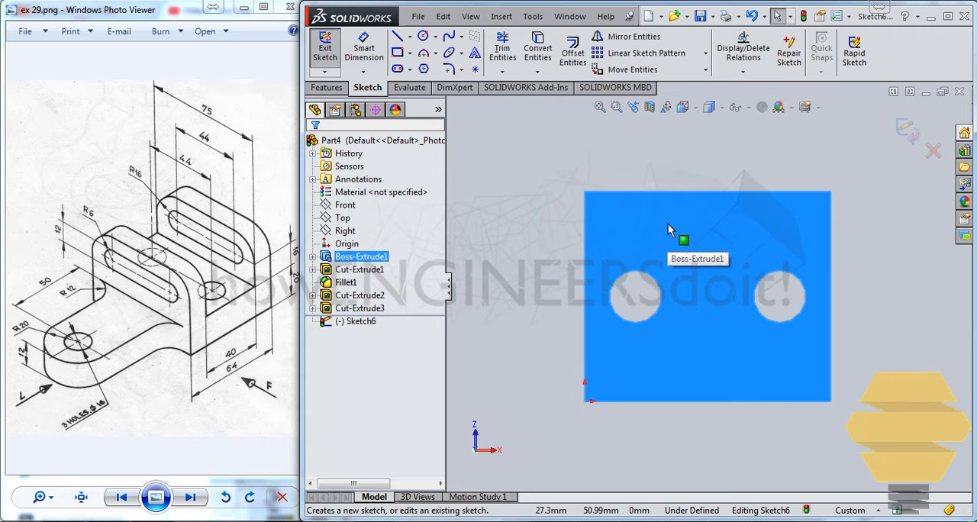
# Draw a vertical centerline about 112 mm long outward from the midpoint of the base's front edge
pyautogui.press('z')
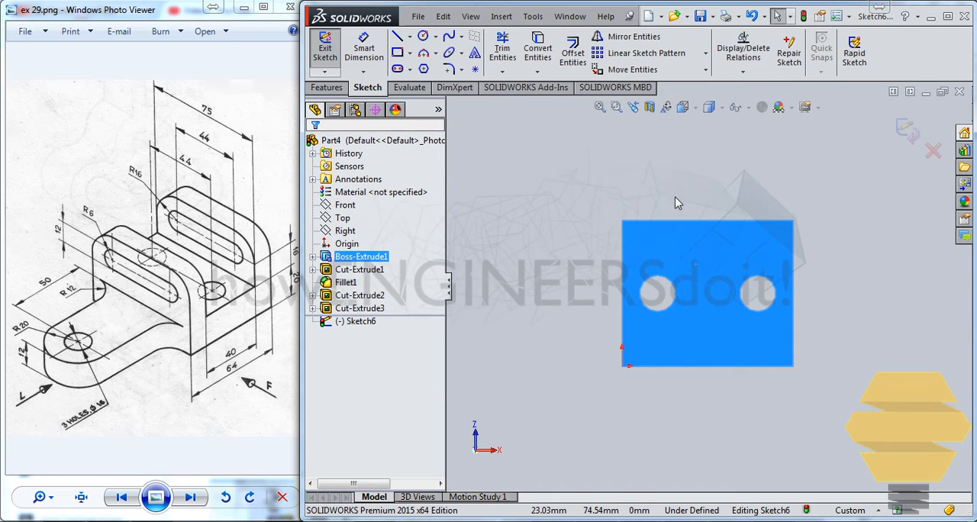
pyautogui.hotkey('ctrl', '8')
pyautogui.scroll(4, 722, 233)
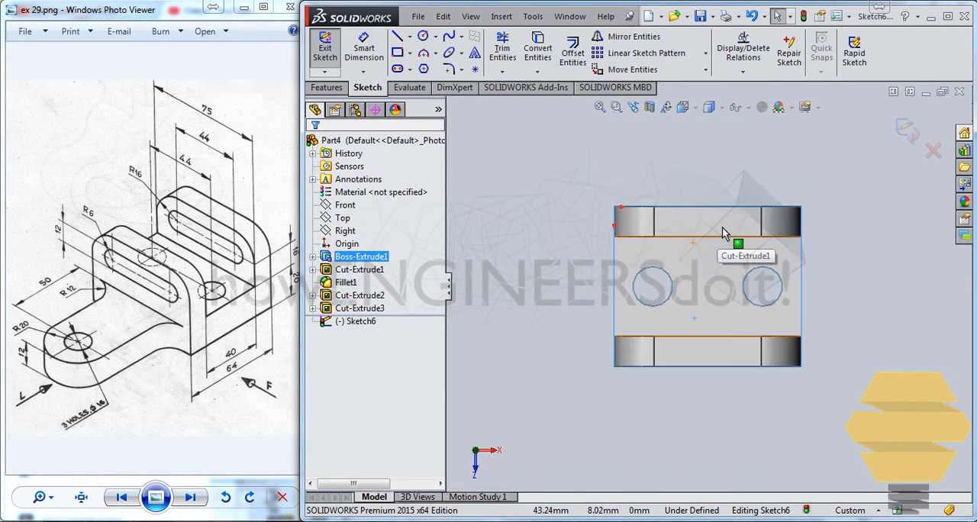
pyautogui.press('z')
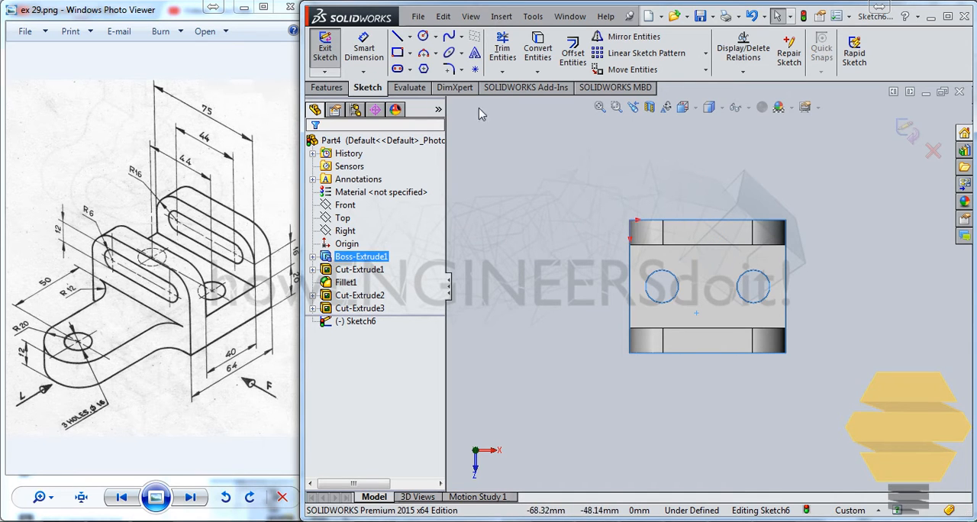
pyautogui.click(422, 36)
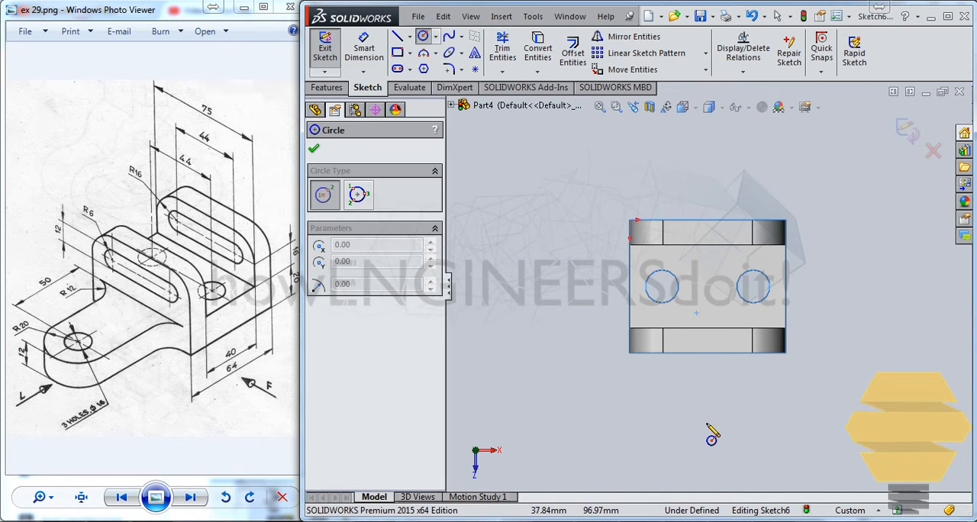
pyautogui.press('Escape')
pyautogui.click(410, 37)
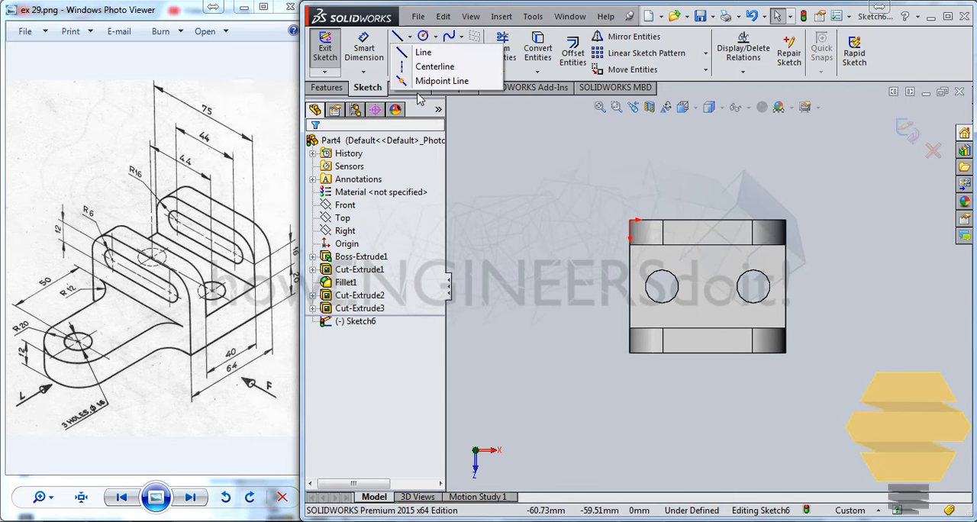
pyautogui.click(432, 71)
pyautogui.click(708, 352)
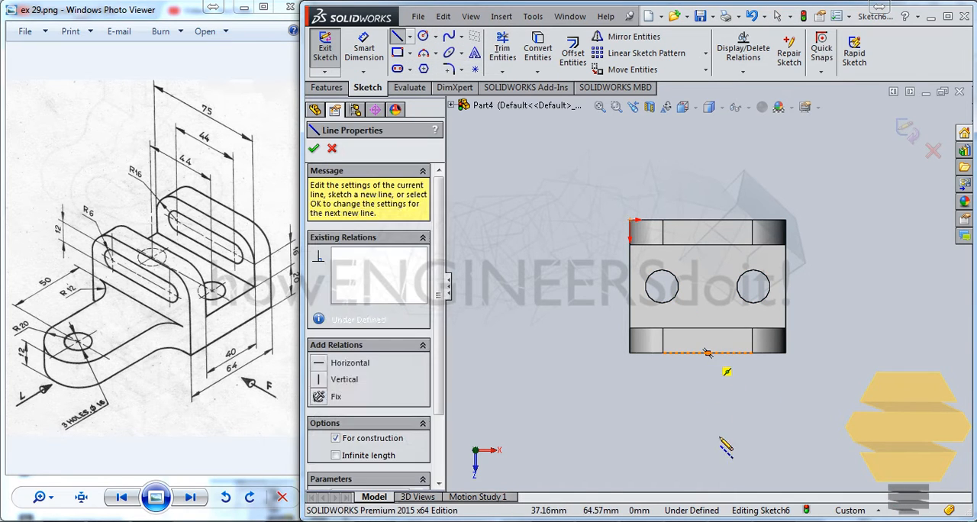
pyautogui.scroll(2, 710, 450)
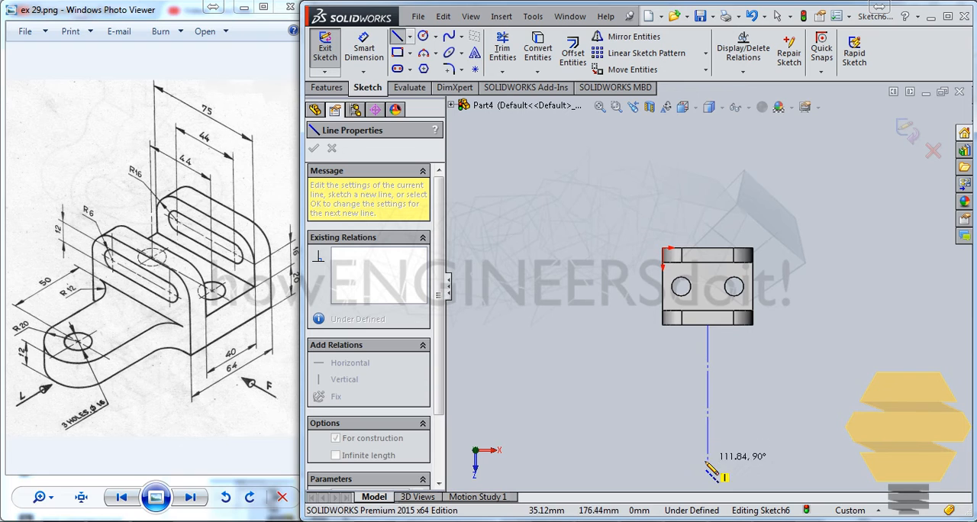
pyautogui.click(709, 458)
pyautogui.press('Escape')
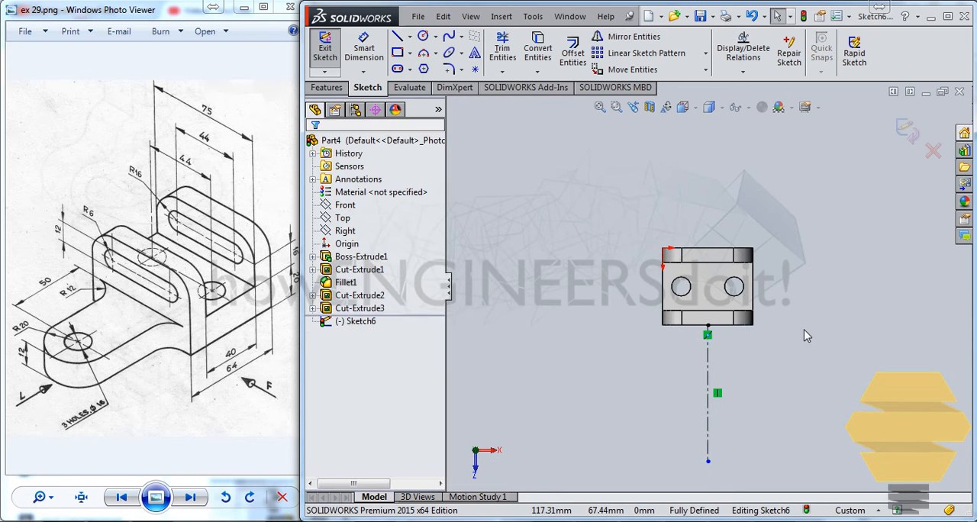
# Draw two concentric circles centred on the vertical centerline beyond the base's front edge, about 24 mm and 51 mm in diameter
pyautogui.scroll(-2, 764, 309)
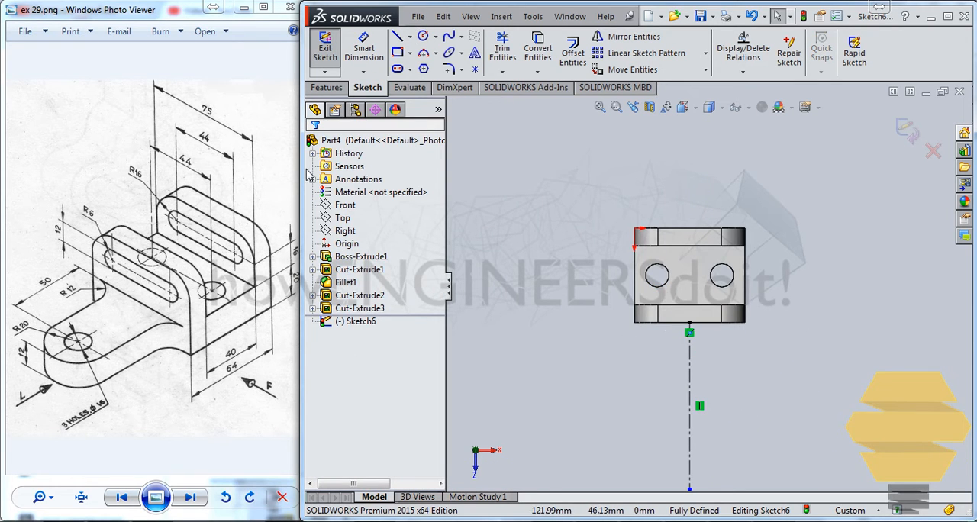
pyautogui.click(423, 36)
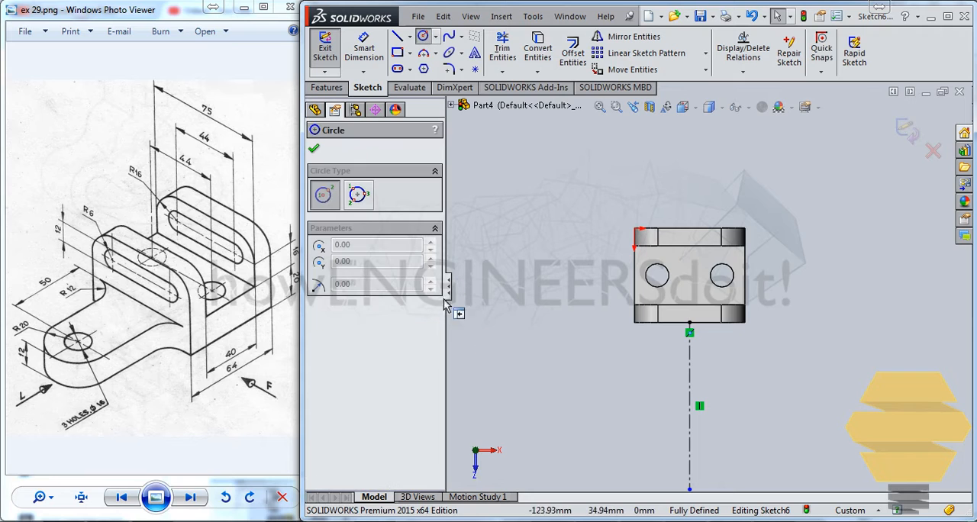
pyautogui.click(690, 429)
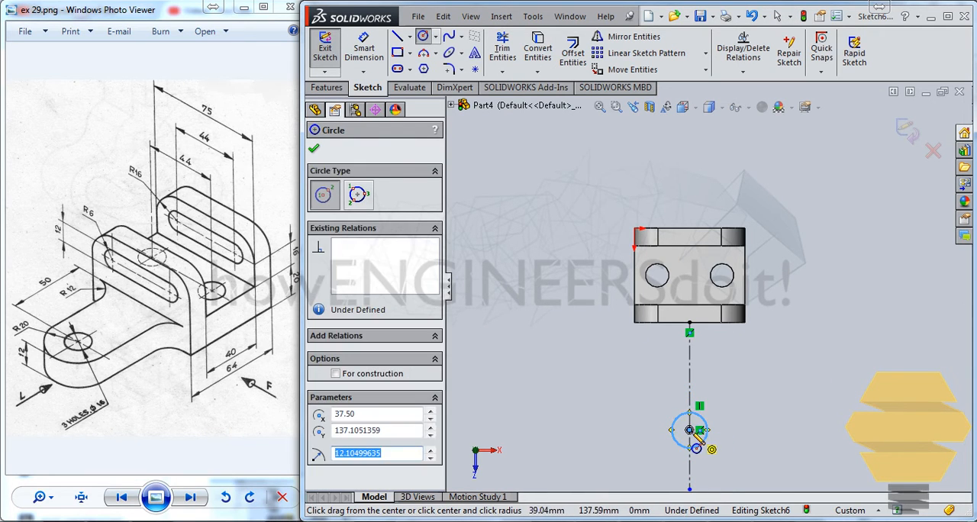
pyautogui.click(721, 418)
pyautogui.press('Escape')
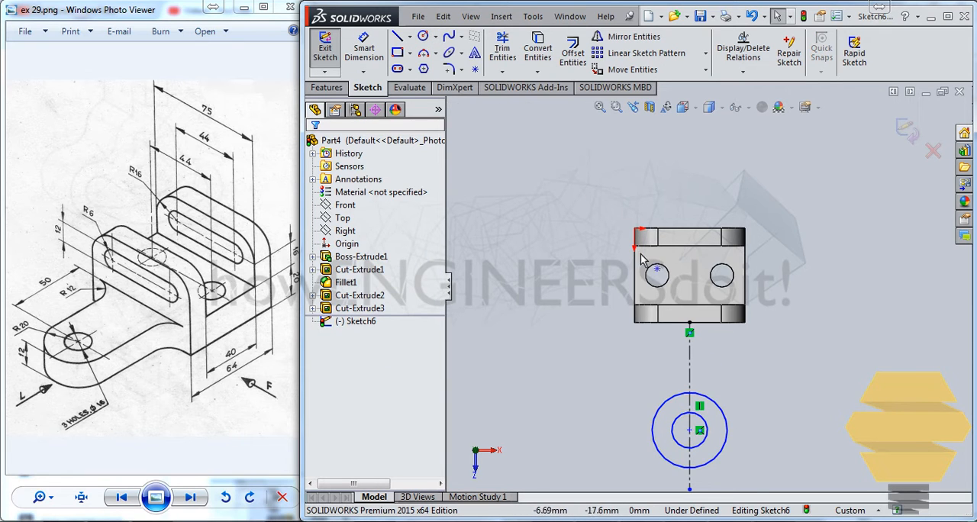
# Dimension the inner circle's diameter to 16 mm
pyautogui.scroll(-2, 652, 328)
pyautogui.scroll(-2, 663, 330)
pyautogui.scroll(2, 678, 338)
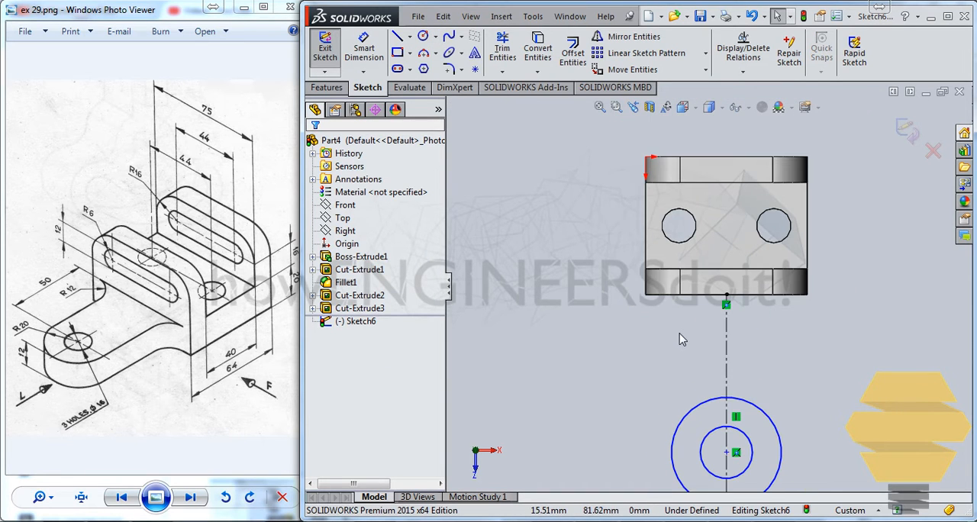
pyautogui.click(372, 52)
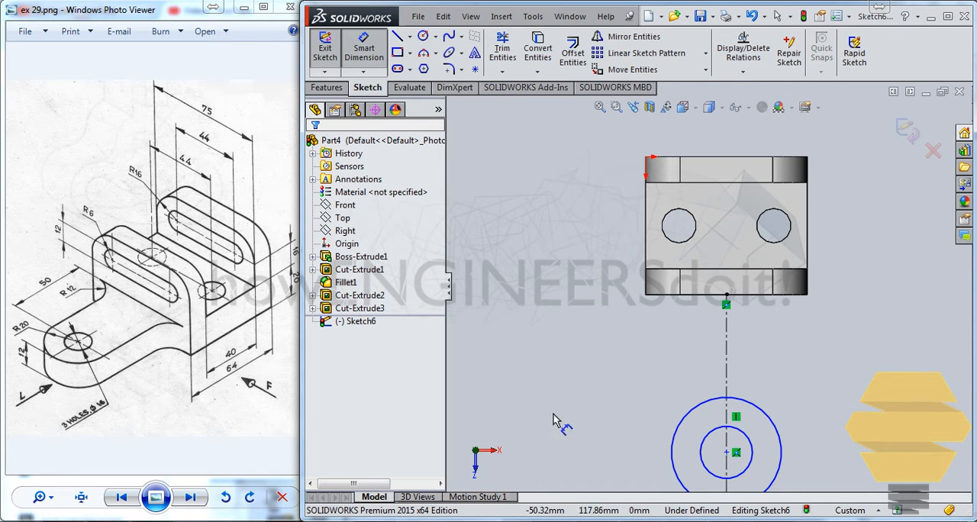
pyautogui.click(752, 446)
pyautogui.click(844, 420)
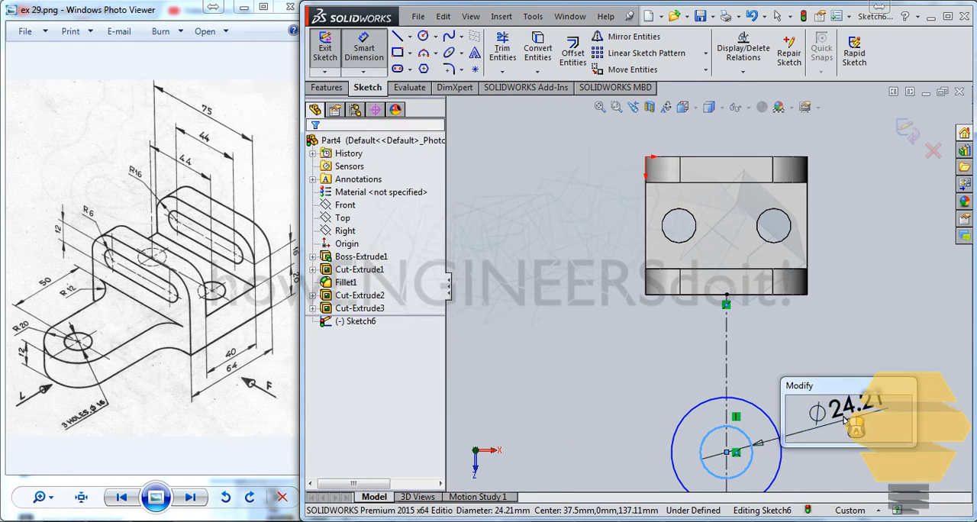
pyautogui.write('16')
pyautogui.press('Return')
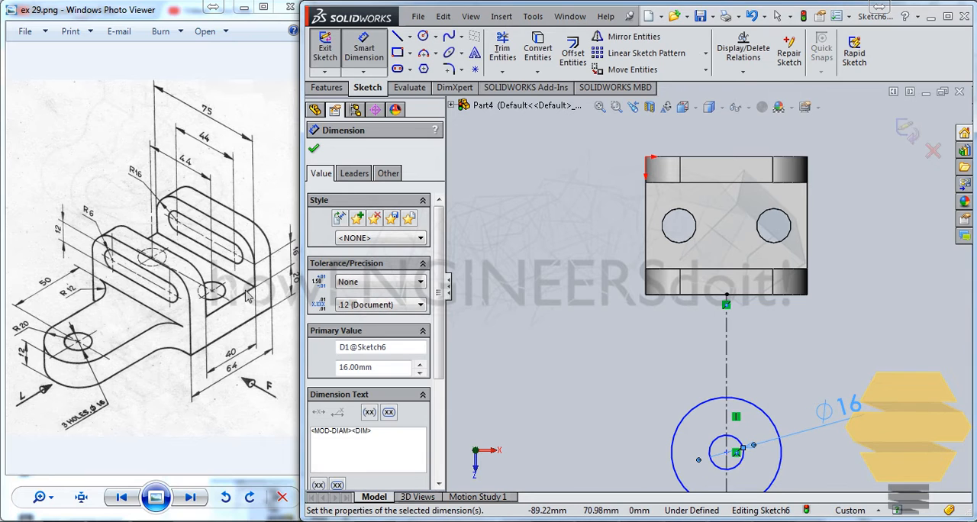
# Dimension the outer circle's diameter to 40 mm
pyautogui.click(673, 451)
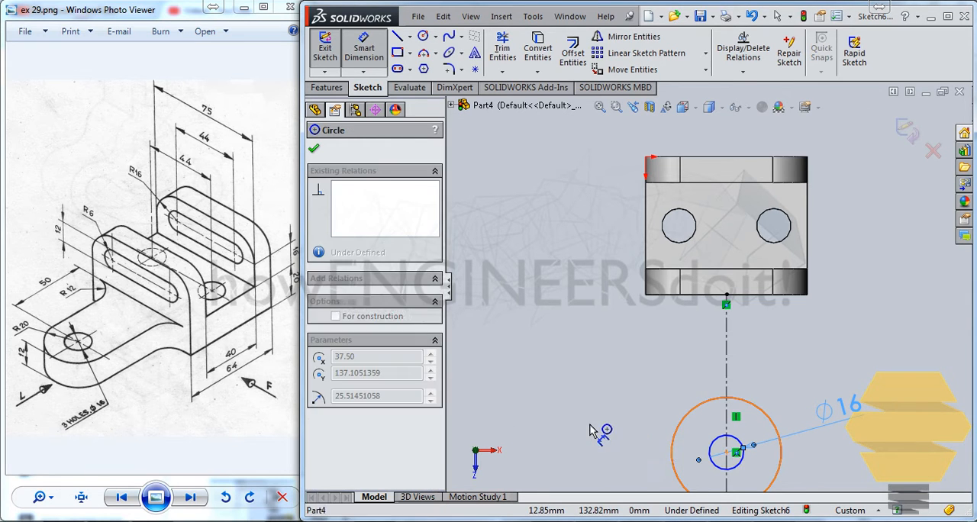
pyautogui.click(580, 425)
pyautogui.write('40')
pyautogui.press('Return')
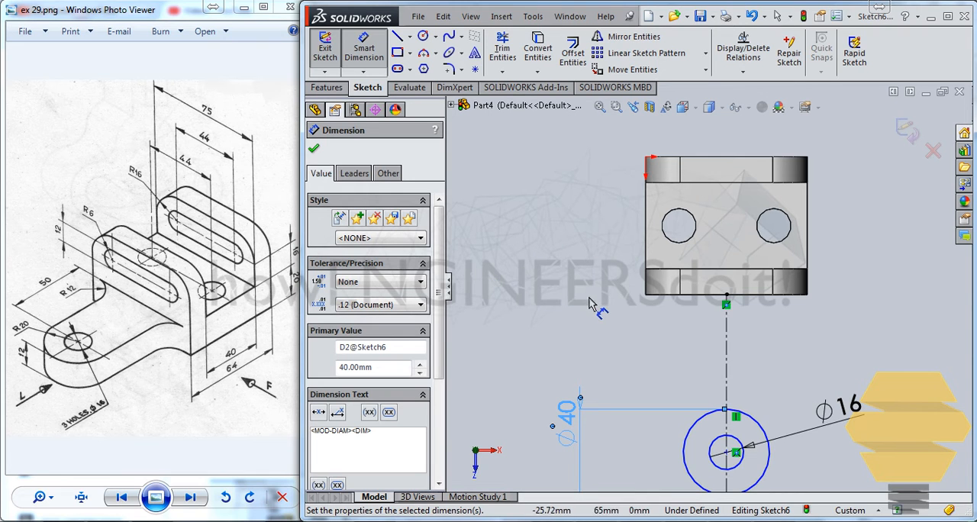
# Draw a vertical line from the outer circle's left quadrant point up past the base's front edge
pyautogui.click(397, 36)
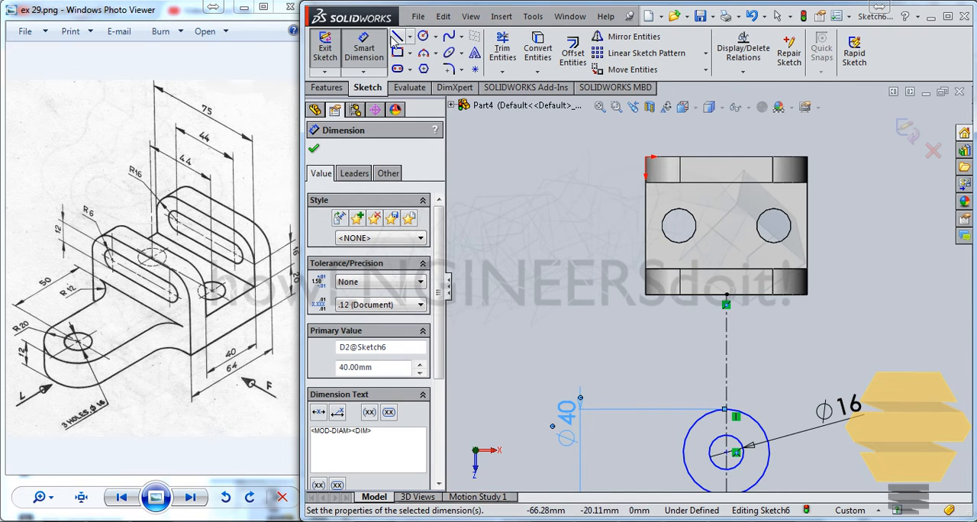
pyautogui.click(684, 454)
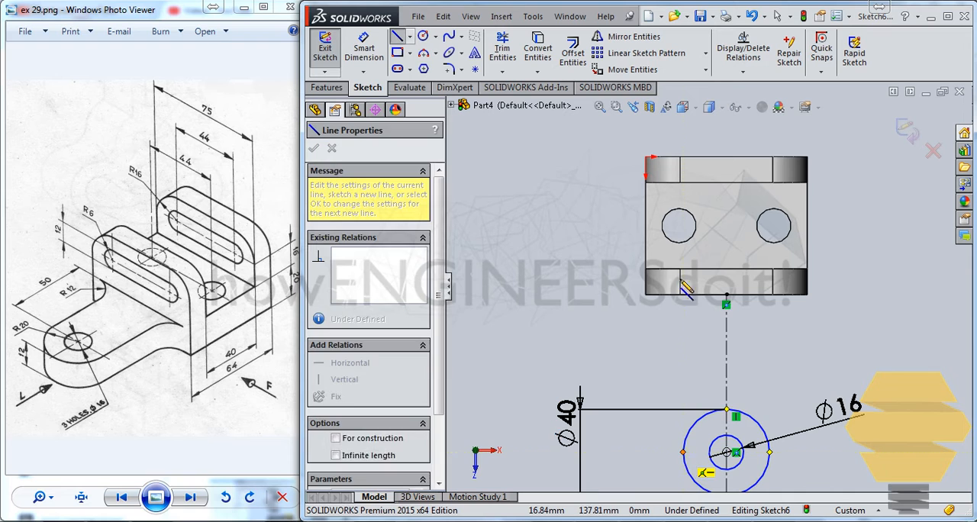
pyautogui.click(684, 269)
pyautogui.press('Escape')
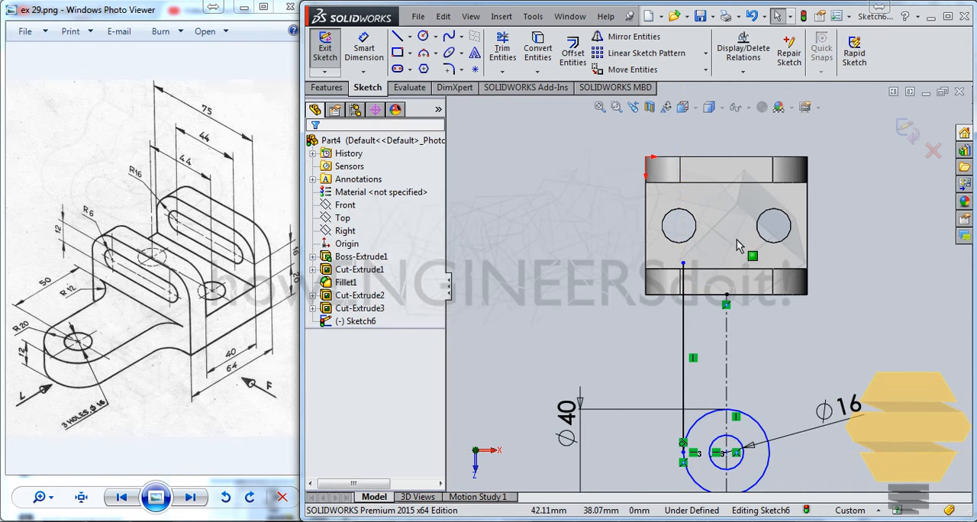
# Draw a horizontal line about 45.5 mm long on the base's front edge, crossing the vertical line and extending beyond the base's left side
pyautogui.scroll(-3, 691, 274)
pyautogui.scroll(2, 693, 274)
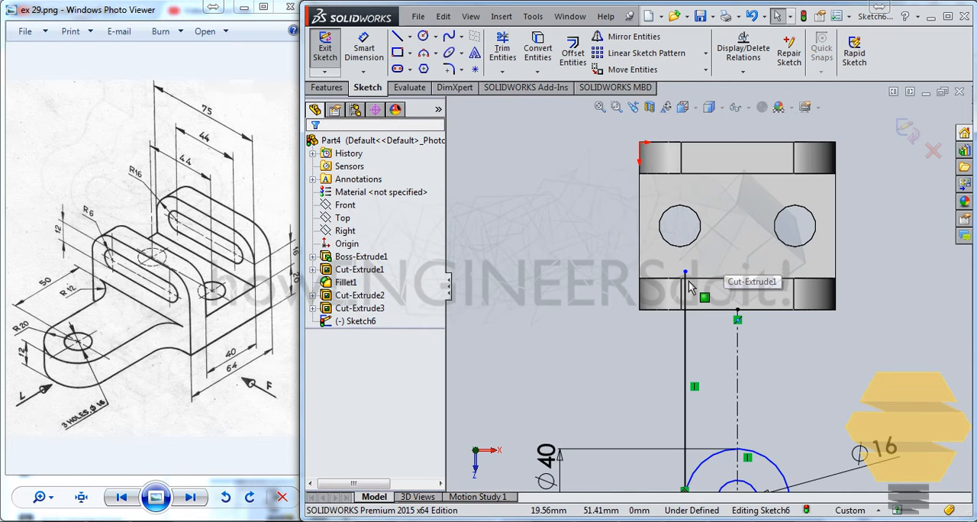
pyautogui.scroll(-3, 683, 283)
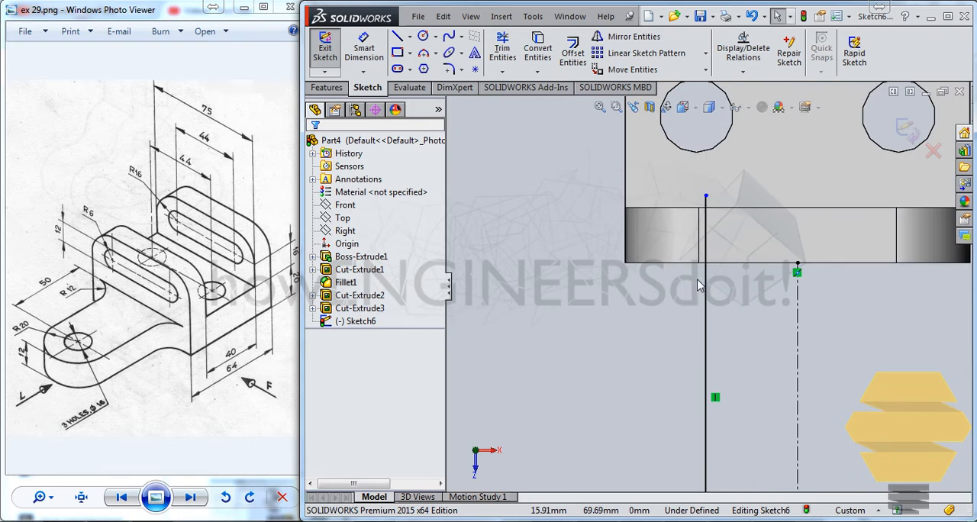
pyautogui.click(400, 39)
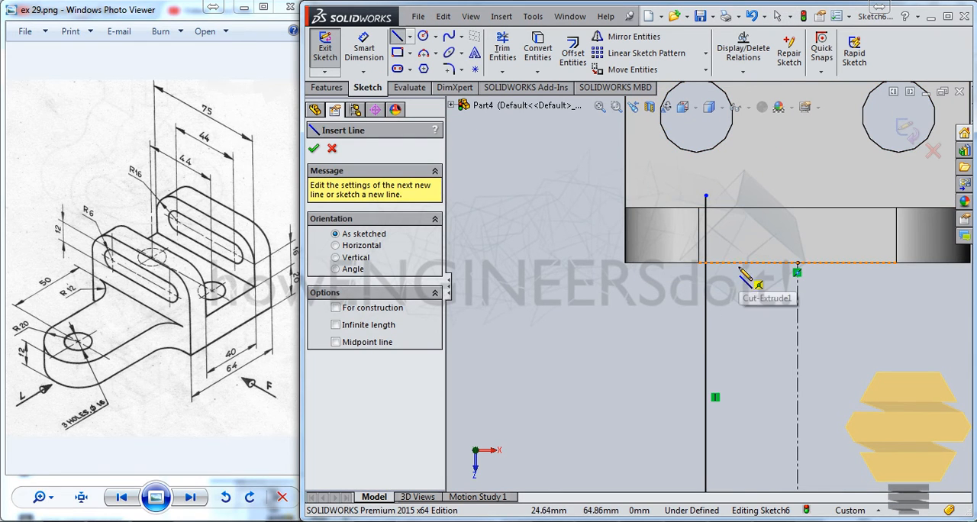
pyautogui.click(739, 263)
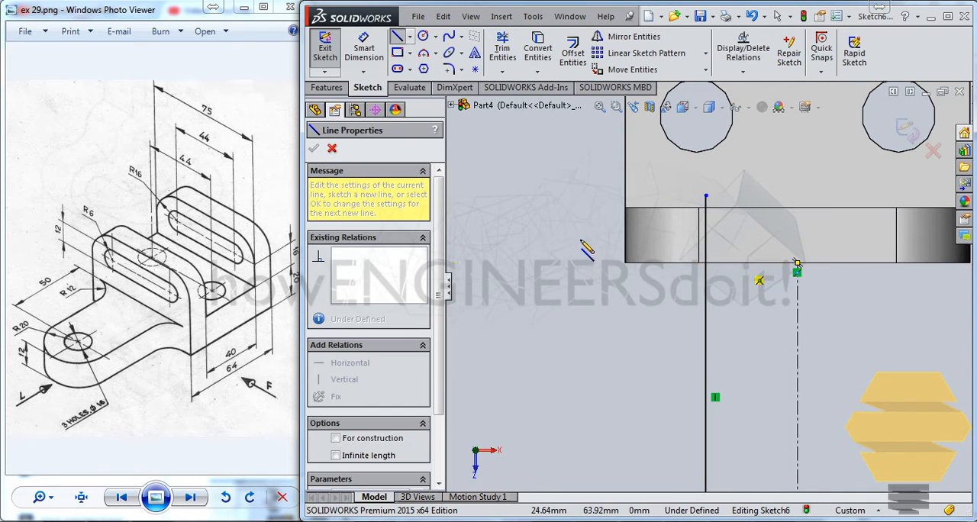
pyautogui.click(528, 262)
pyautogui.press('Escape')
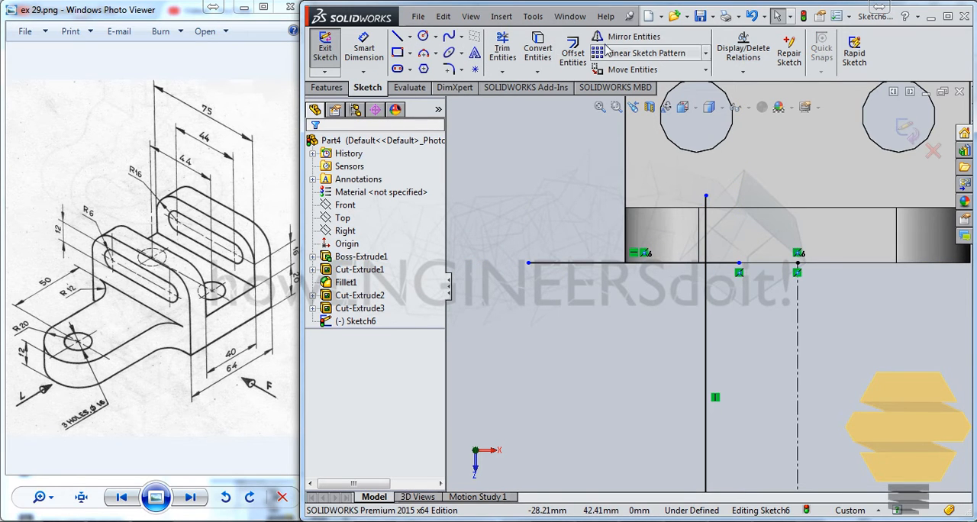
# Trim the vertical line's end above the front edge and the horizontal line's end right of it, leaving a clean corner
pyautogui.click(502, 52)
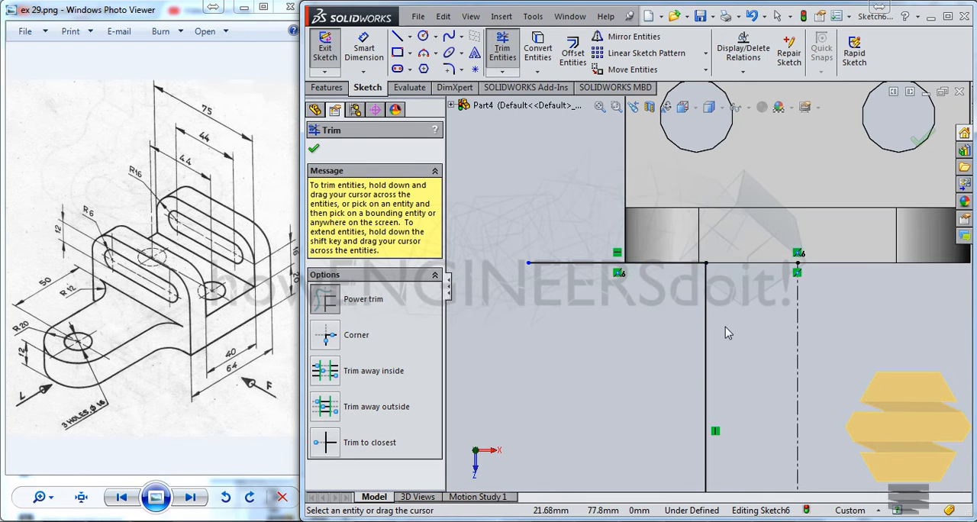
pyautogui.scroll(3, 726, 327)
pyautogui.click(703, 268)
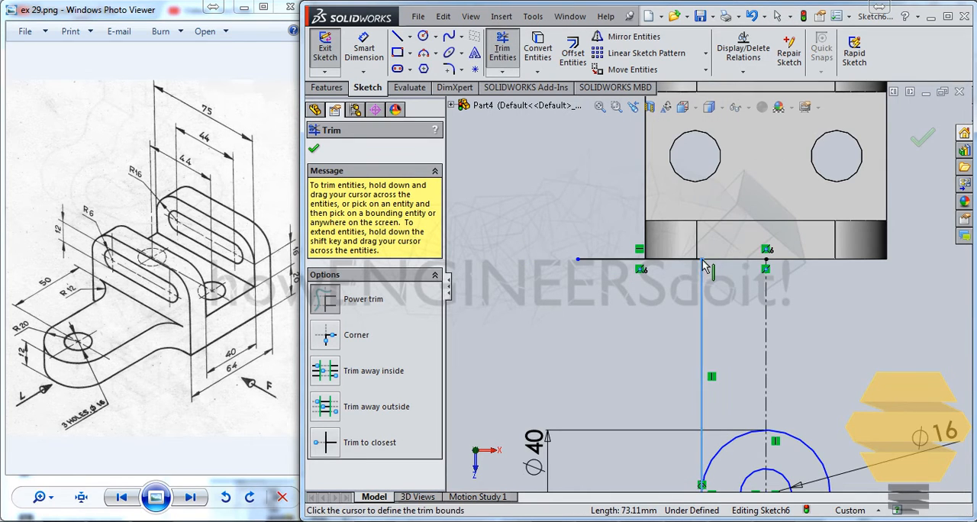
pyautogui.click(316, 150)
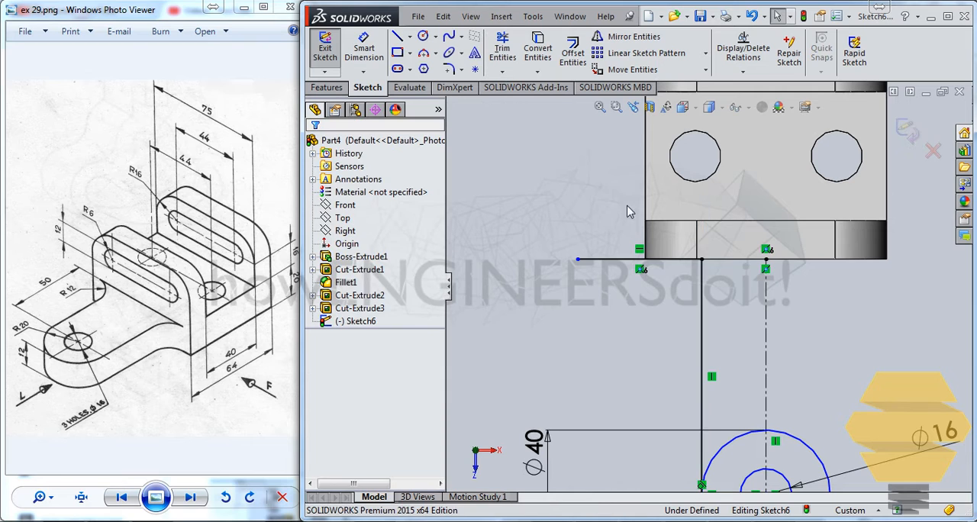
# Add a 12 mm sketch fillet at the corner between the horizontal and vertical lines
pyautogui.click(694, 221)
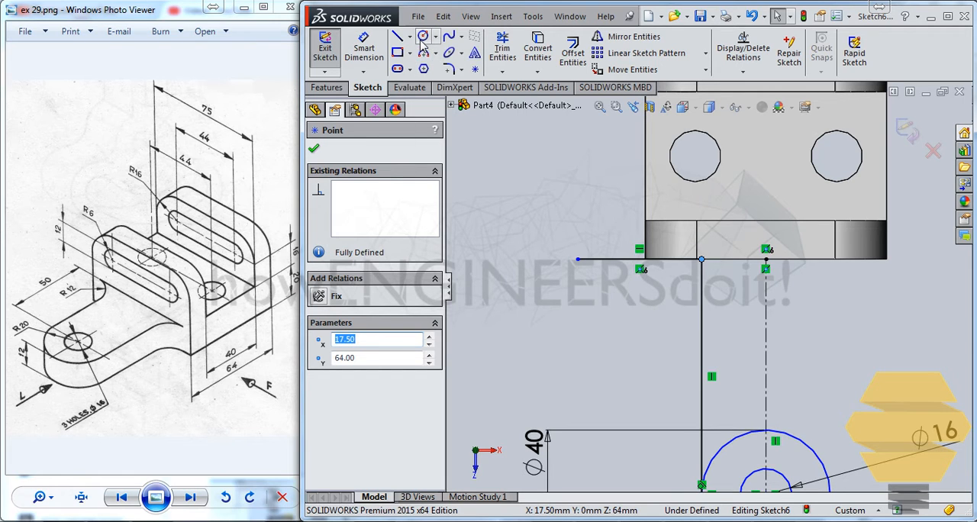
pyautogui.click(450, 70)
pyautogui.click(701, 261)
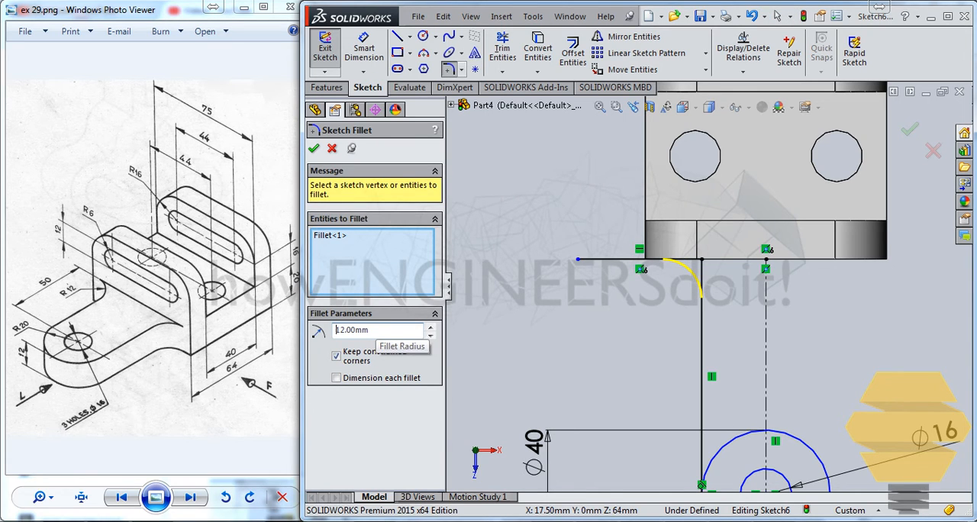
pyautogui.press('Return')
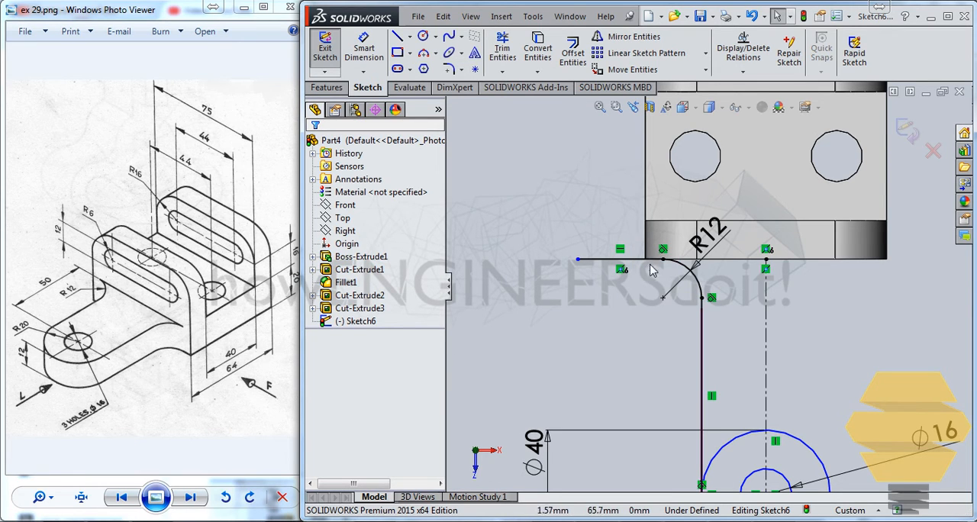
pyautogui.scroll(-3, 651, 258)
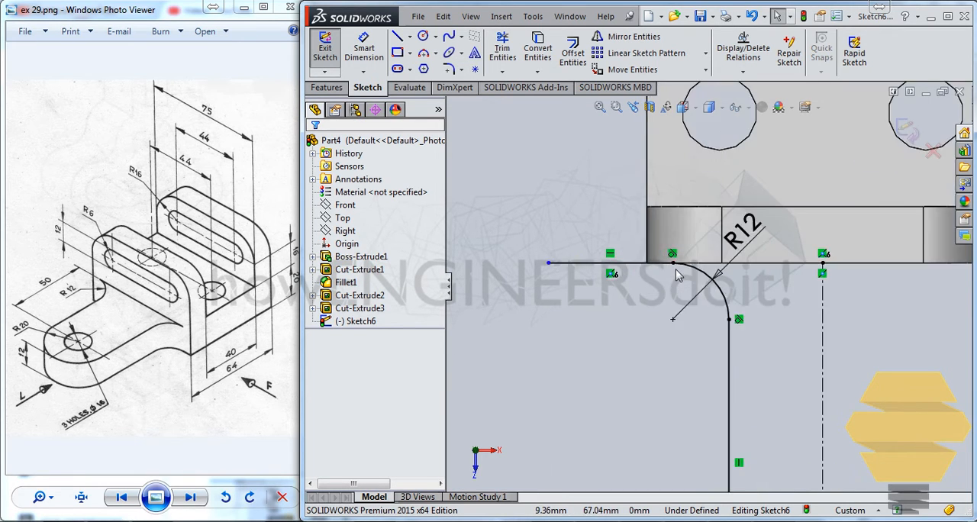
pyautogui.scroll(-2, 695, 277)
pyautogui.scroll(5, 710, 305)
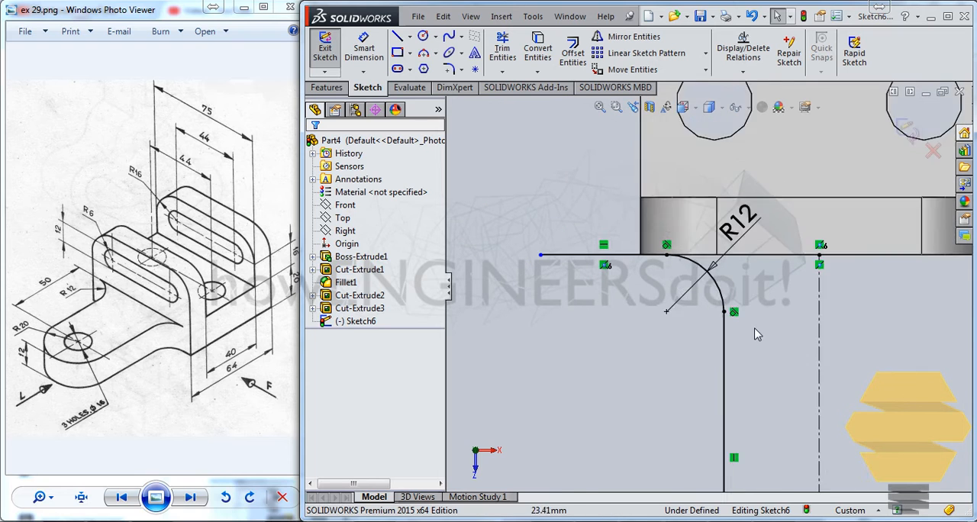
pyautogui.scroll(2, 789, 370)
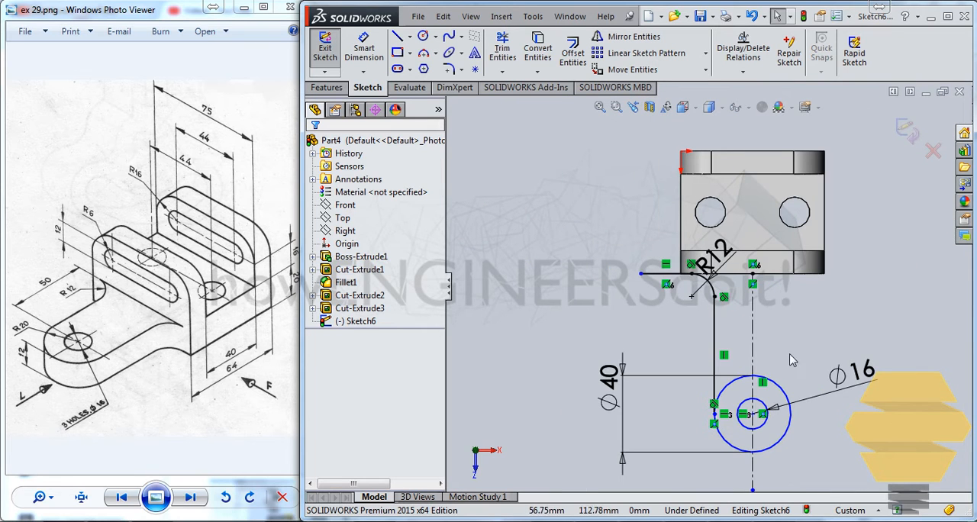
pyautogui.click(712, 288)
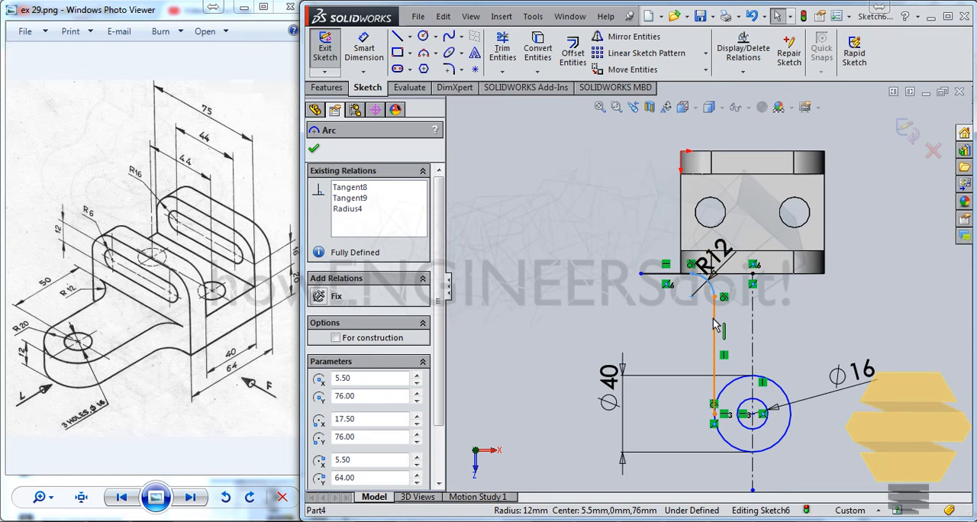
pyautogui.keyDown('ctrl'); pyautogui.click(716, 326); pyautogui.keyUp('ctrl')
pyautogui.press('Escape')
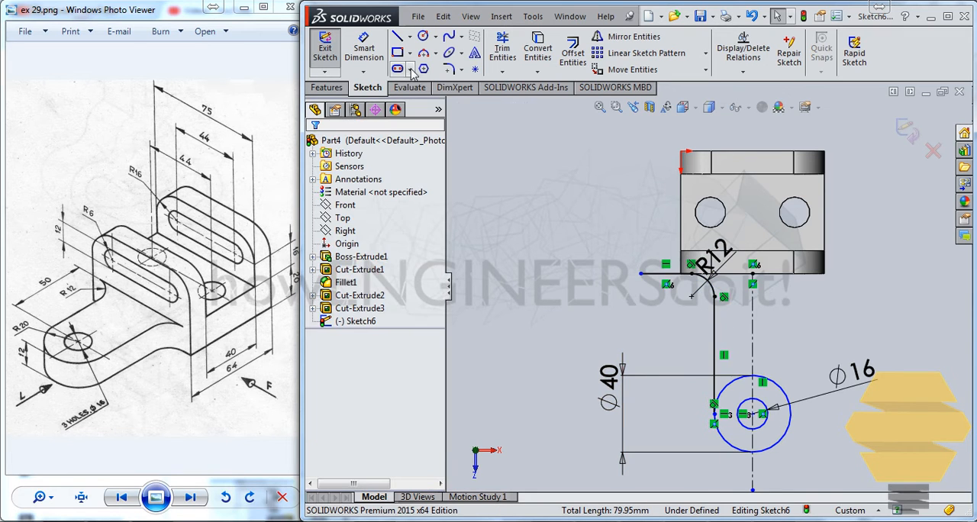
# Trim the 40 mm circle's upper-left part and right half, keeping only the lower-left quarter arc up to the centerline
pyautogui.click(503, 47)
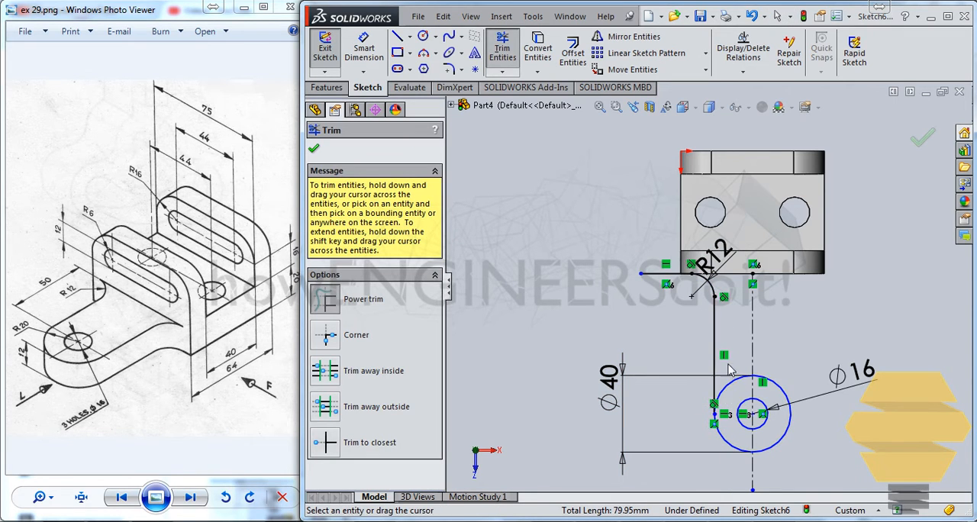
pyautogui.press('Escape')
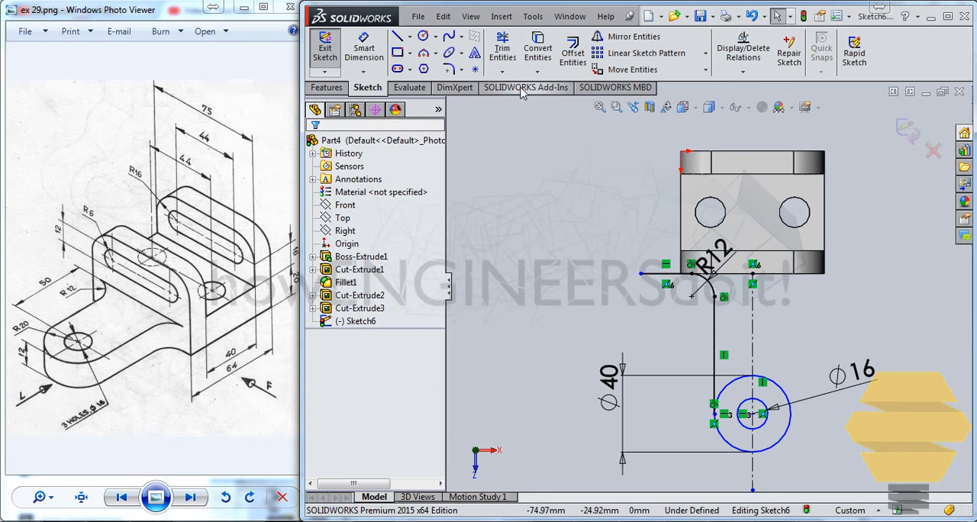
pyautogui.click(502, 49)
pyautogui.moveTo(733, 368); pyautogui.dragTo(743, 392)
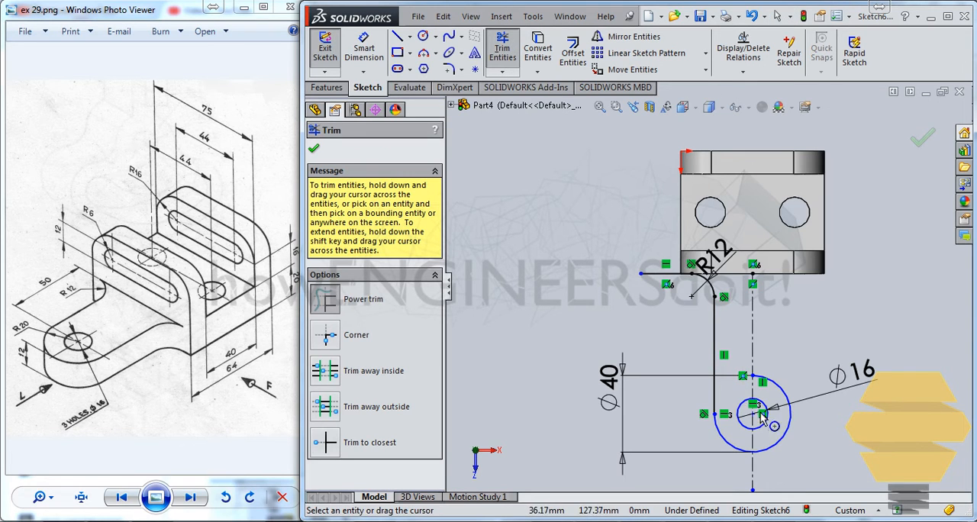
pyautogui.scroll(2, 755, 389)
pyautogui.scroll(-3, 768, 383)
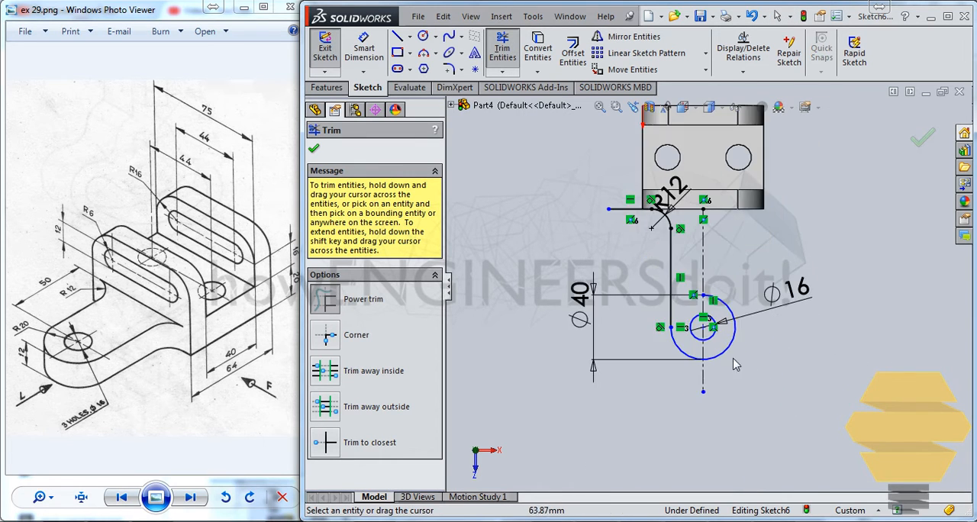
pyautogui.scroll(-1, 737, 327)
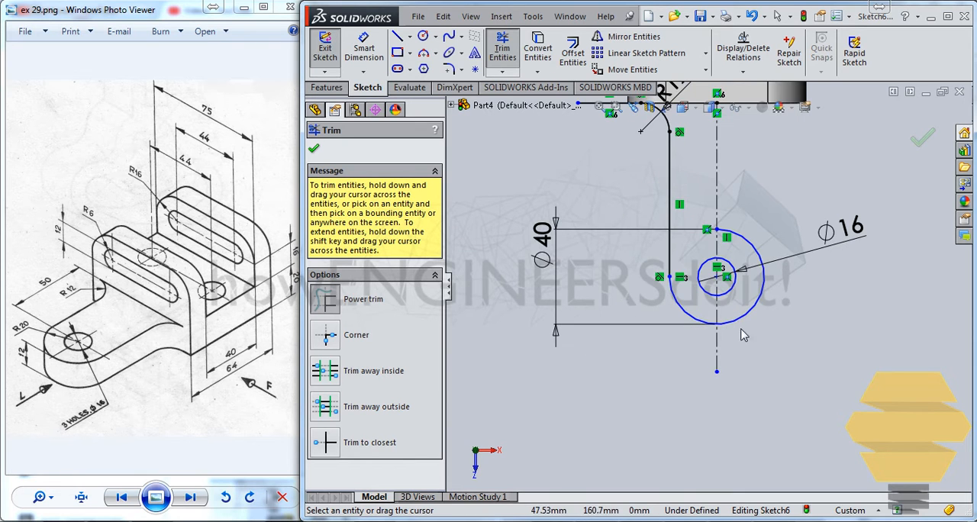
pyautogui.moveTo(741, 330); pyautogui.dragTo(752, 229)
pyautogui.press('Escape')
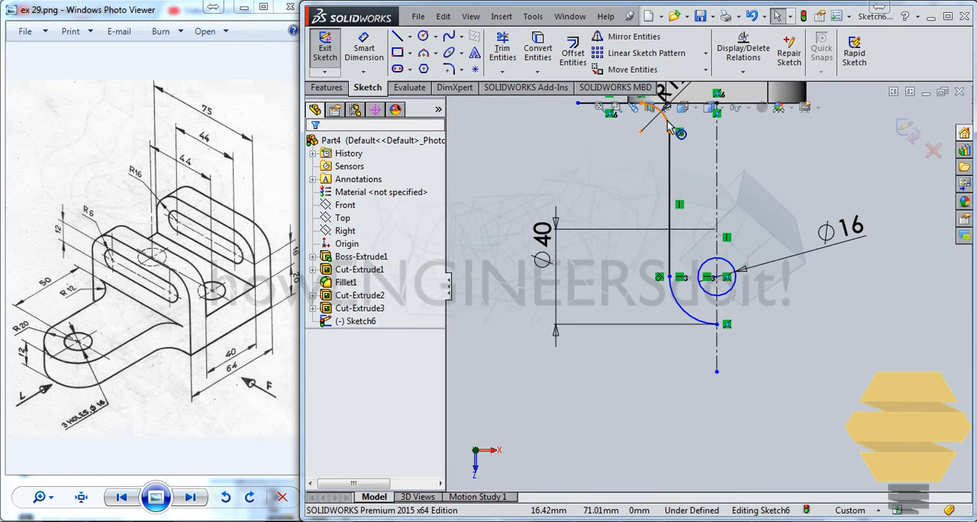
# Try to mirror the R12 fillet arc, the vertical line and the lower quarter arc, and undo the attempt
pyautogui.click(666, 119)
pyautogui.keyDown('ctrl'); pyautogui.click(671, 176); pyautogui.keyUp('ctrl')
pyautogui.keyDown('ctrl'); pyautogui.click(681, 307); pyautogui.keyUp('ctrl')
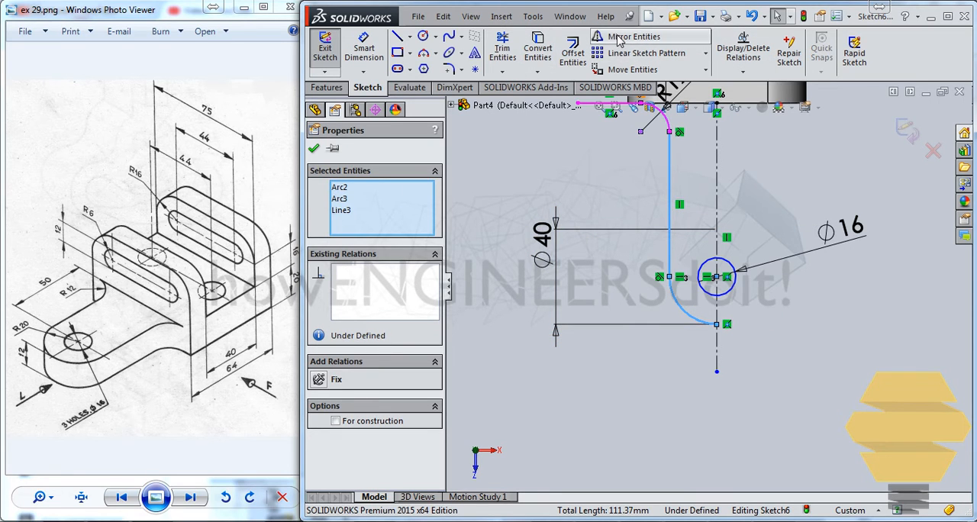
pyautogui.click(646, 38)
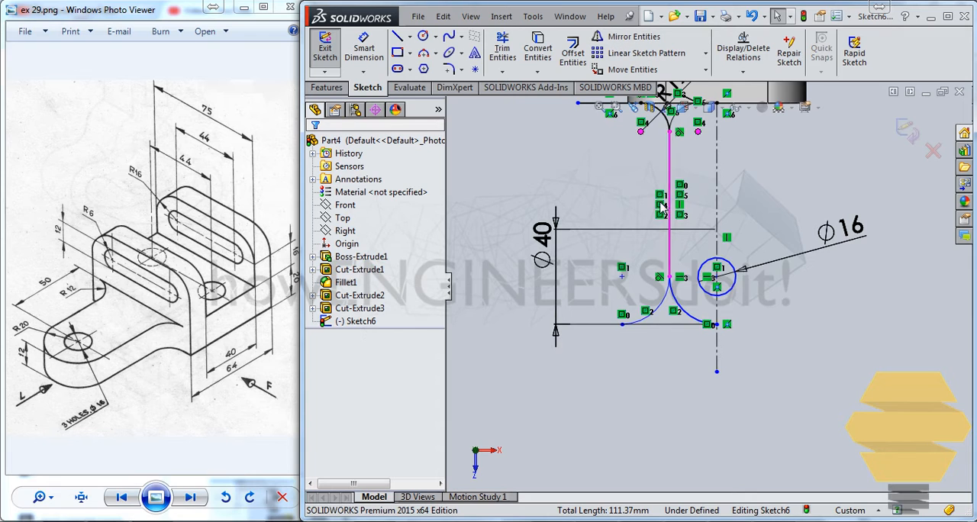
pyautogui.hotkey('ctrl', 'z')
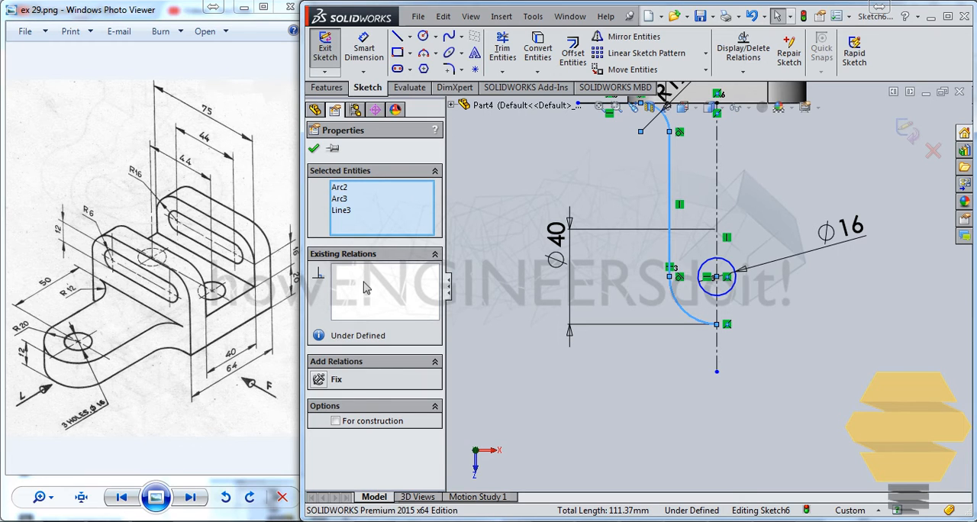
# Retry mirroring the same three entities, and undo both this attempt and the last trim of the 40 mm circle
pyautogui.click(709, 208)
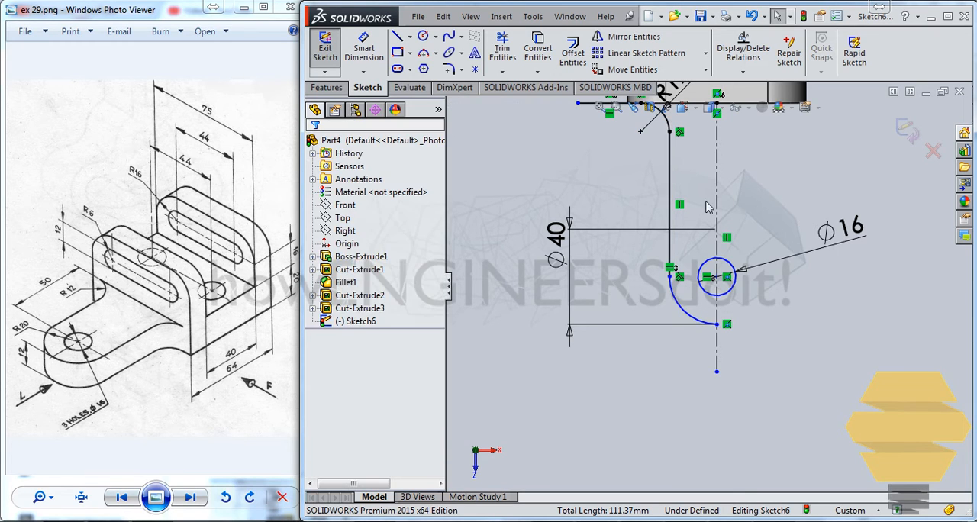
pyautogui.click(673, 129)
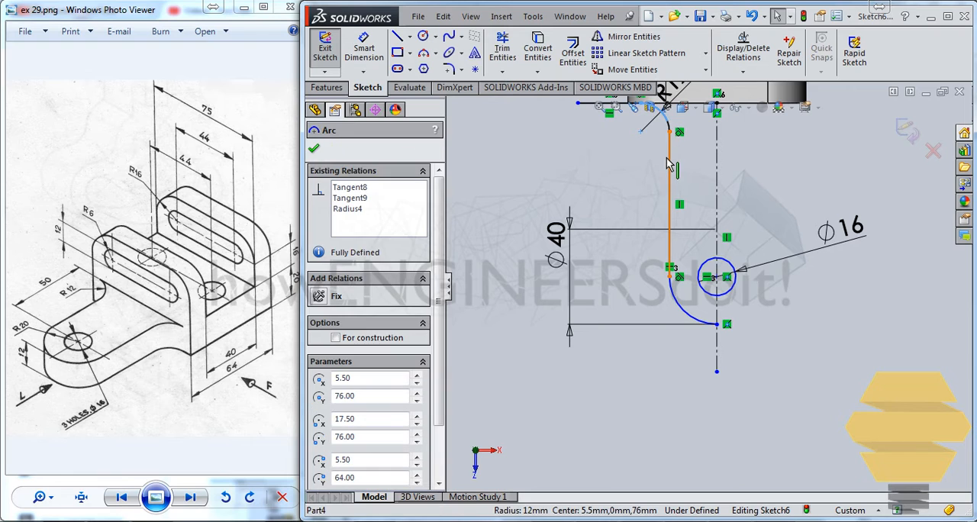
pyautogui.keyDown('ctrl'); pyautogui.click(669, 161); pyautogui.keyUp('ctrl')
pyautogui.keyDown('ctrl'); pyautogui.click(680, 307); pyautogui.keyUp('ctrl')
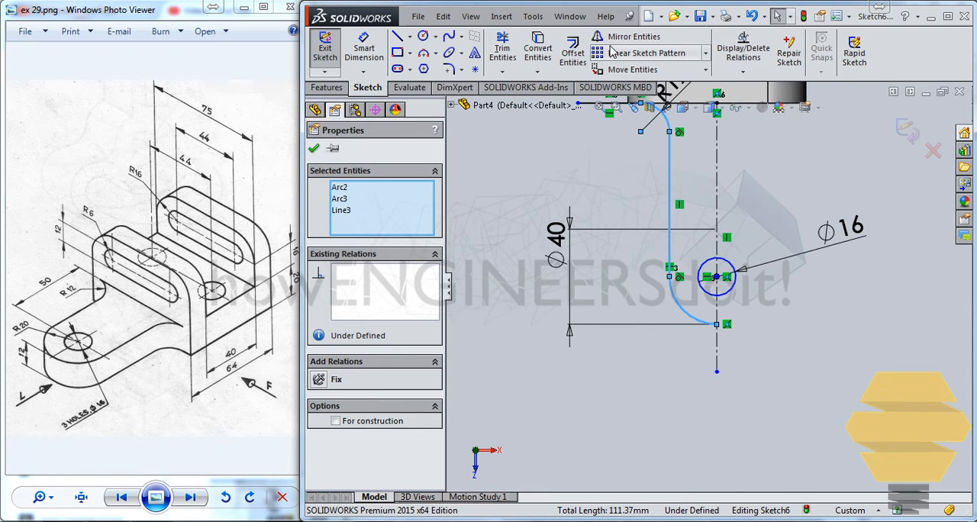
pyautogui.click(627, 36)
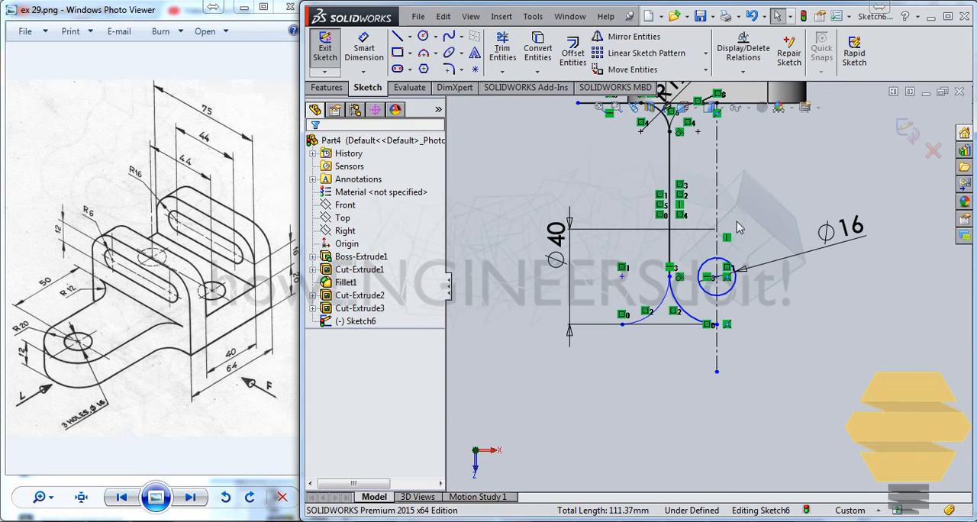
pyautogui.hotkey('ctrl', 'z')
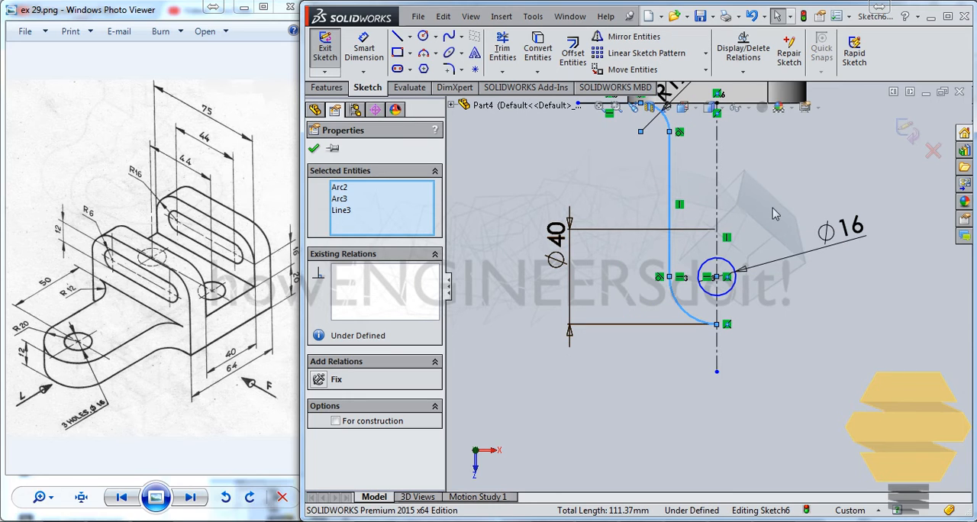
pyautogui.hotkey('ctrl', 'z')
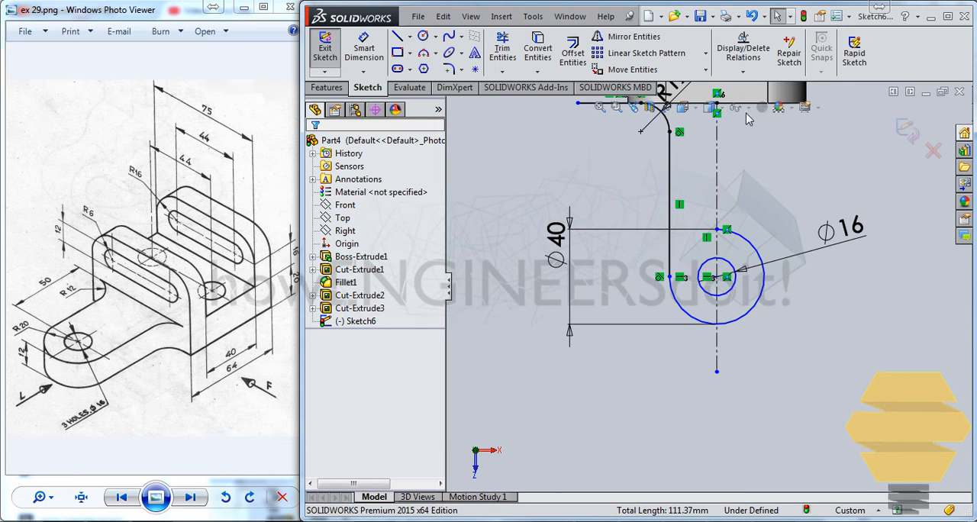
pyautogui.click(631, 37)
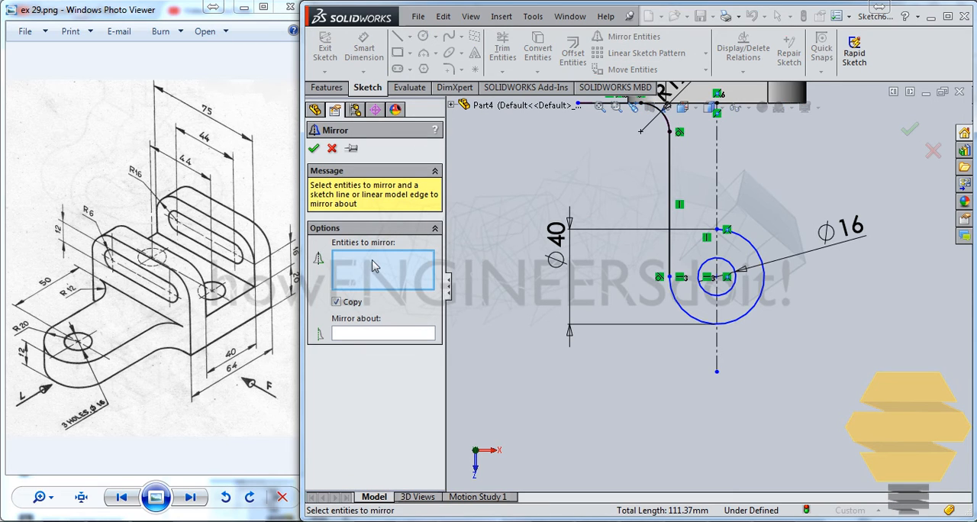
pyautogui.click(669, 126)
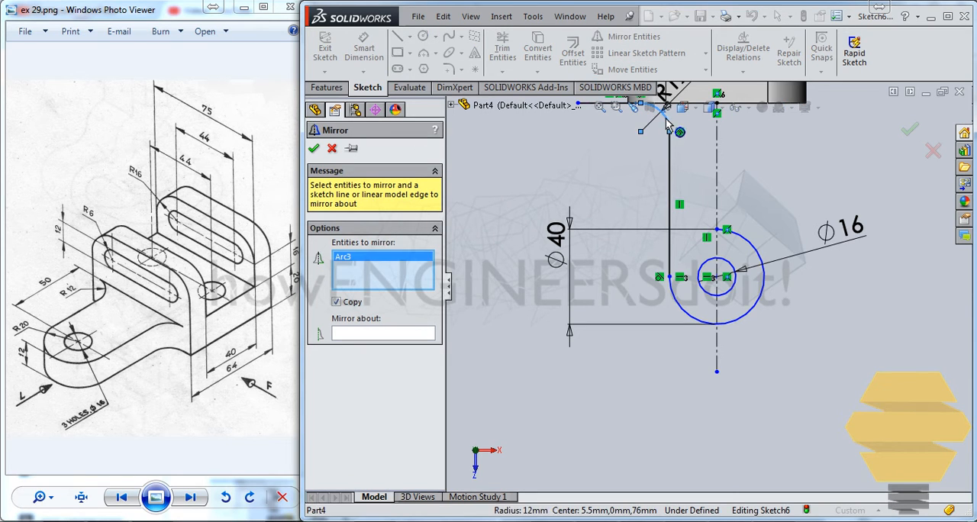
pyautogui.click(670, 158)
pyautogui.click(684, 313)
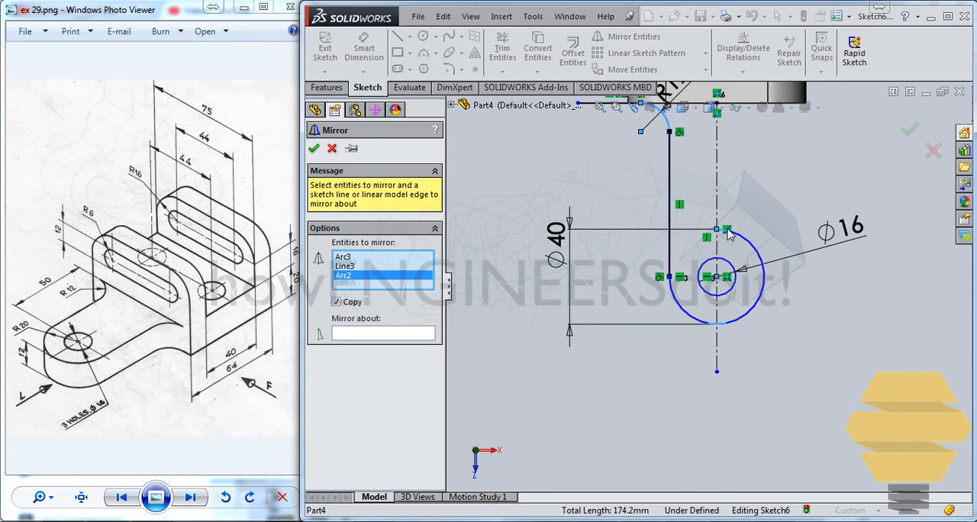
pyautogui.press('Escape')
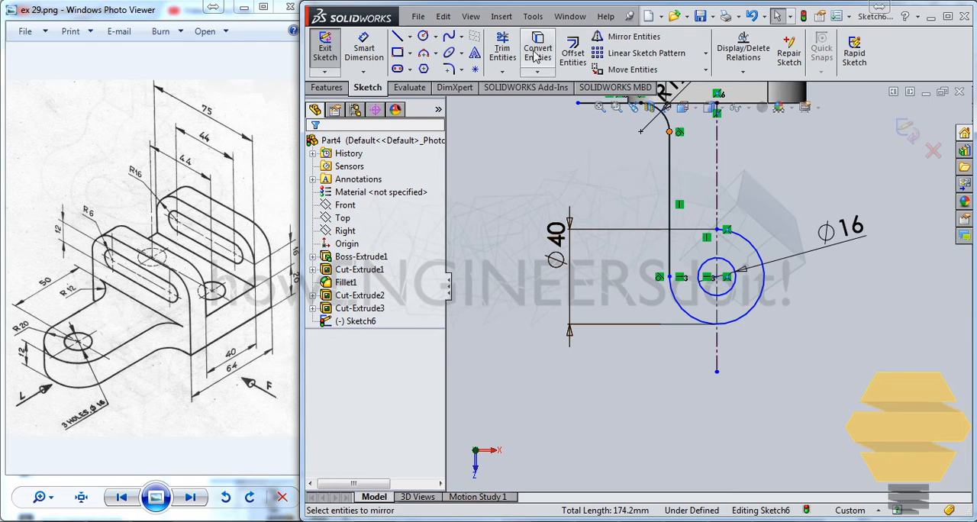
# Trim the 40 mm circle's right half, keeping the lower-left quarter arc up to the centerline
pyautogui.click(503, 49)
pyautogui.moveTo(755, 249); pyautogui.dragTo(771, 366)
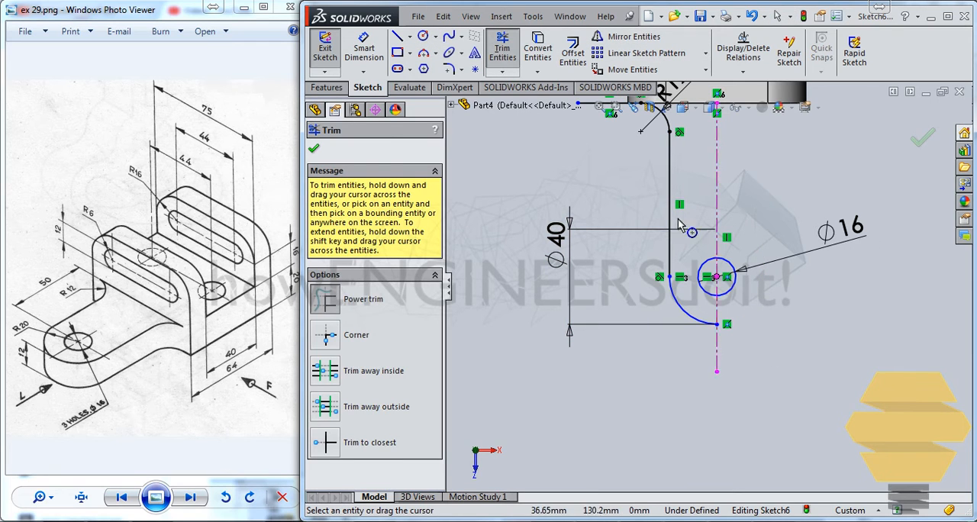
pyautogui.press('Escape')
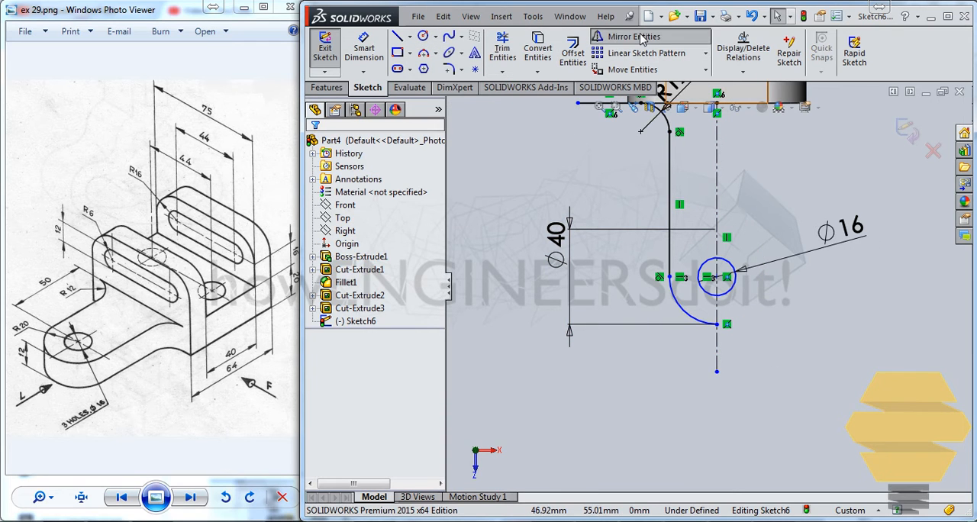
# Mirror the R12 fillet arc, the vertical line and the quarter arc about the vertical centerline, keeping the originals
pyautogui.click(634, 36)
pyautogui.click(666, 121)
pyautogui.click(671, 160)
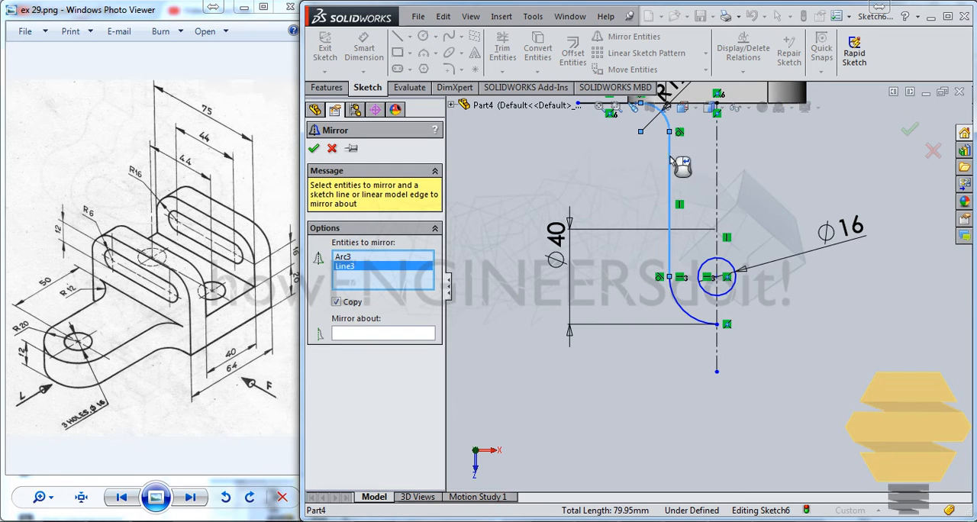
pyautogui.click(682, 304)
pyautogui.click(382, 334)
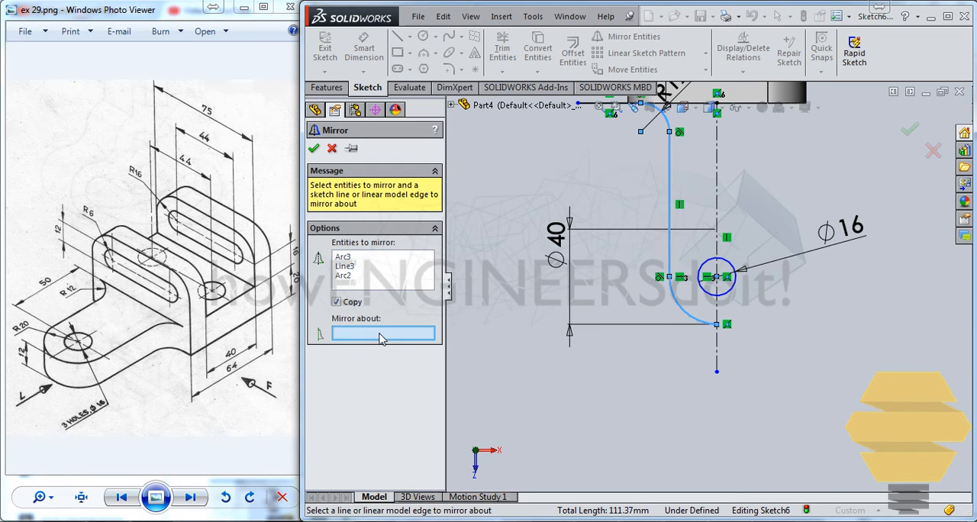
pyautogui.click(720, 187)
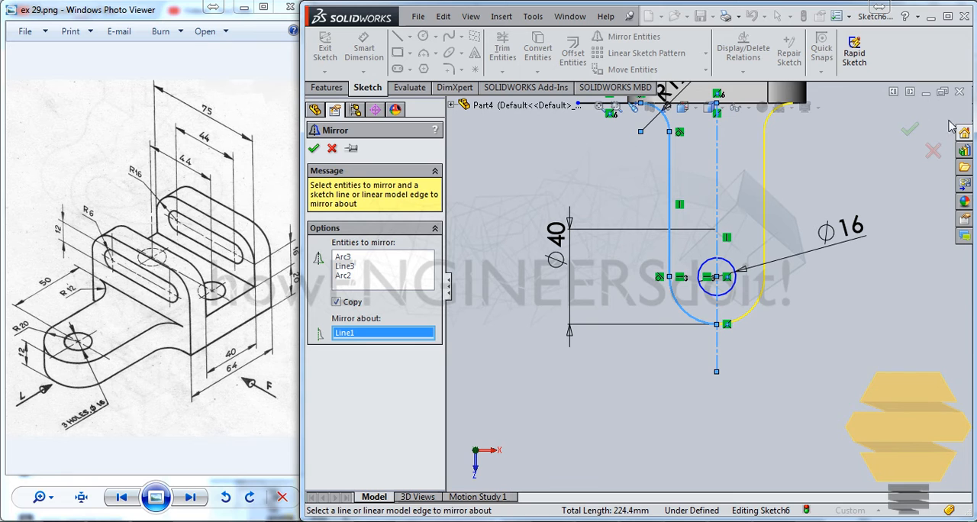
pyautogui.click(913, 131)
# Trim away the horizontal line on the base's front edge that extends left of the R12 fillet arc
pyautogui.scroll(2, 712, 162)
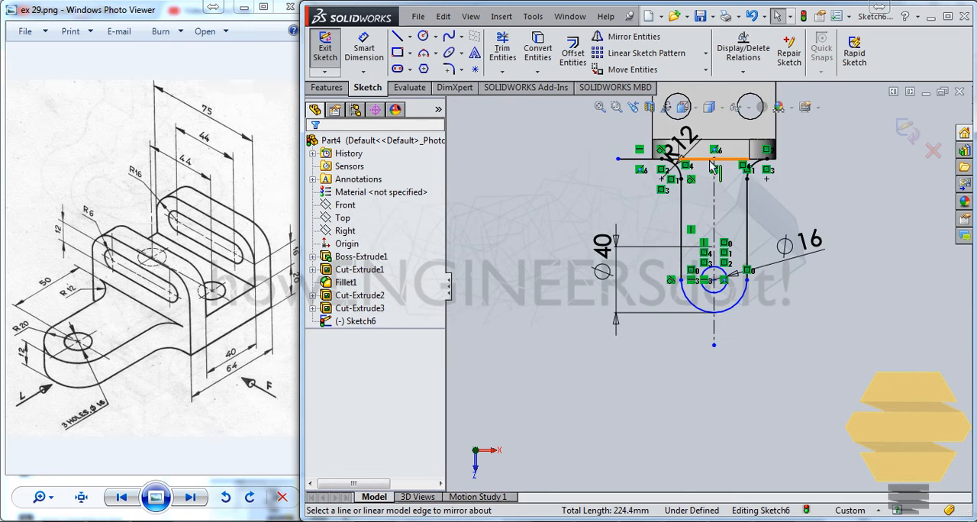
pyautogui.scroll(-3, 734, 191)
pyautogui.scroll(2, 736, 201)
pyautogui.scroll(-2, 736, 203)
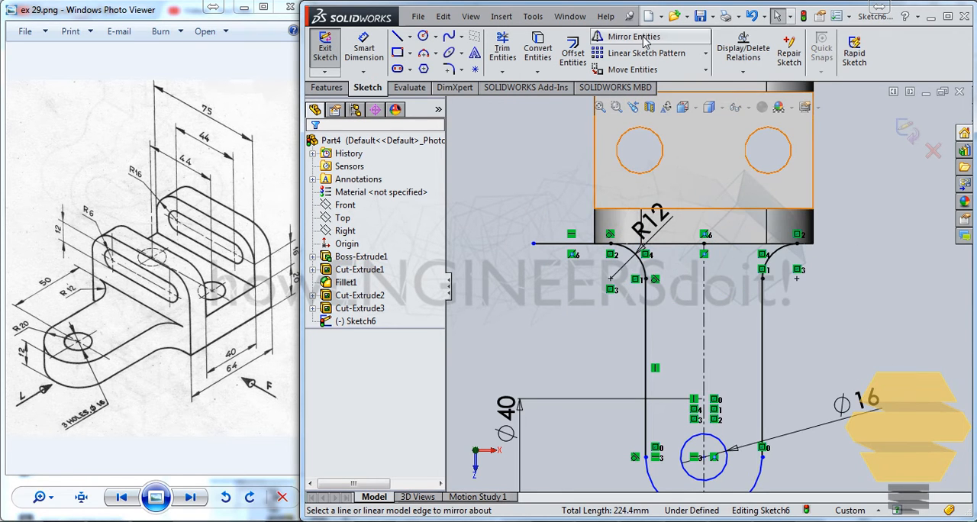
pyautogui.click(505, 52)
pyautogui.moveTo(570, 226); pyautogui.dragTo(584, 286)
pyautogui.press('Escape')
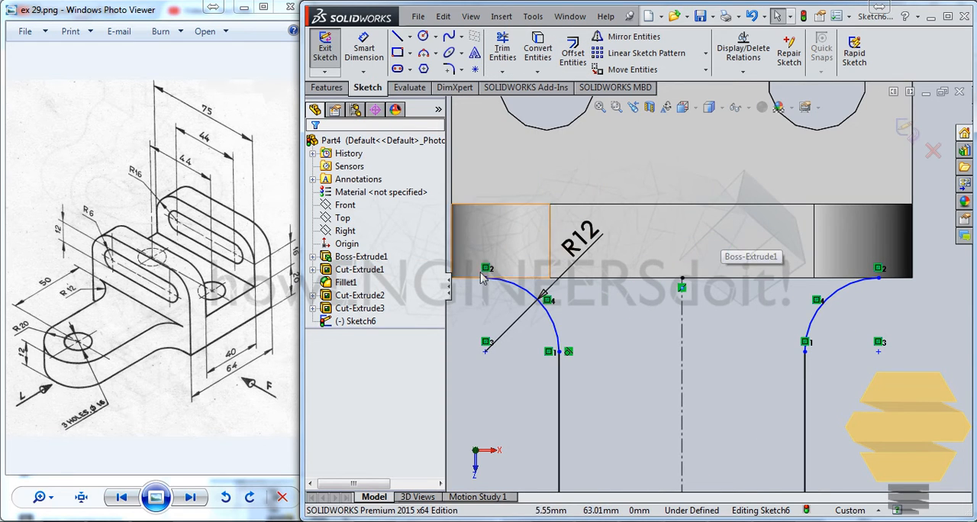
# Close the tongue profile with a horizontal line joining the upper ends of both R12 arcs, and exit the sketch
pyautogui.click(398, 37)
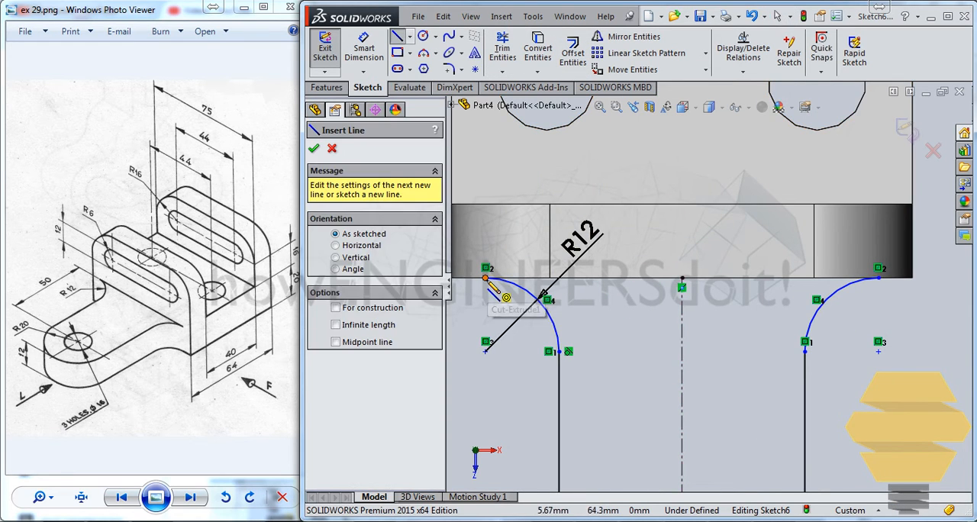
pyautogui.click(485, 351)
pyautogui.click(878, 279)
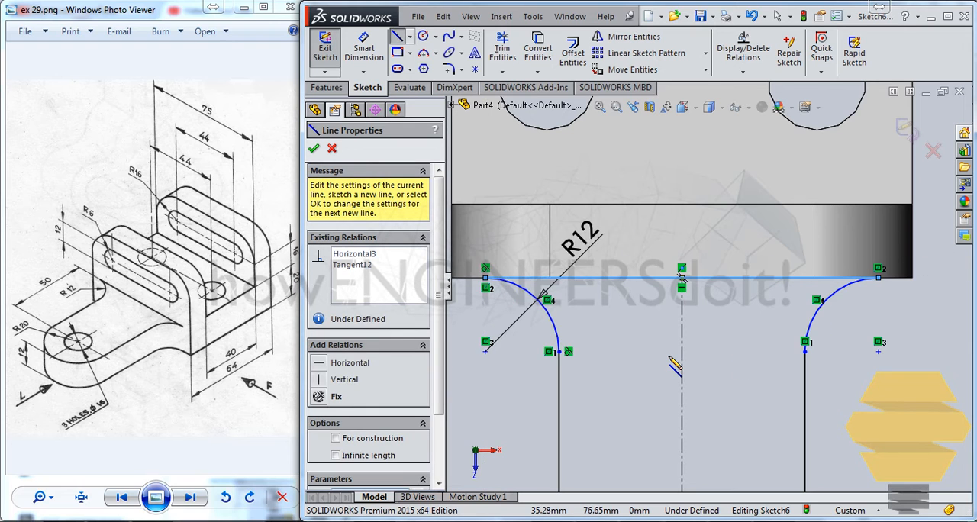
pyautogui.scroll(8, 723, 328)
pyautogui.press('Escape')
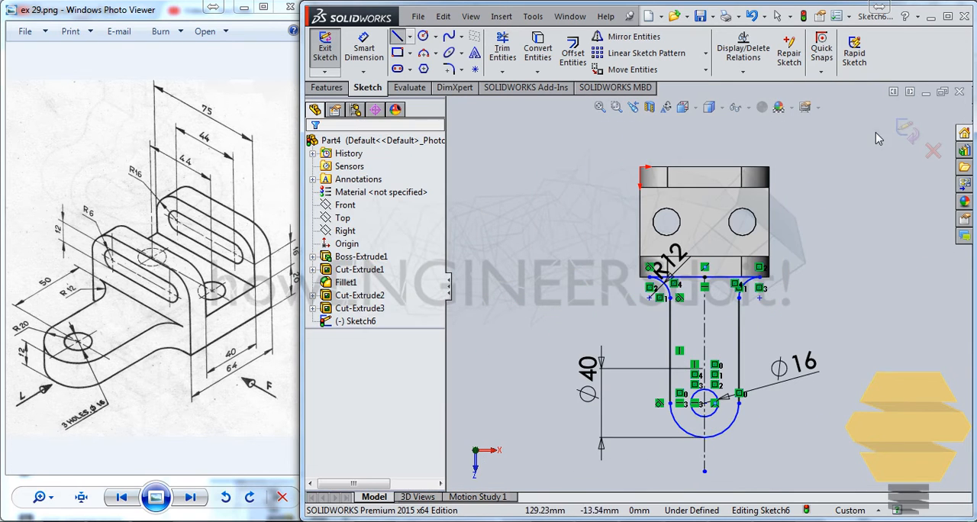
pyautogui.click(903, 134)
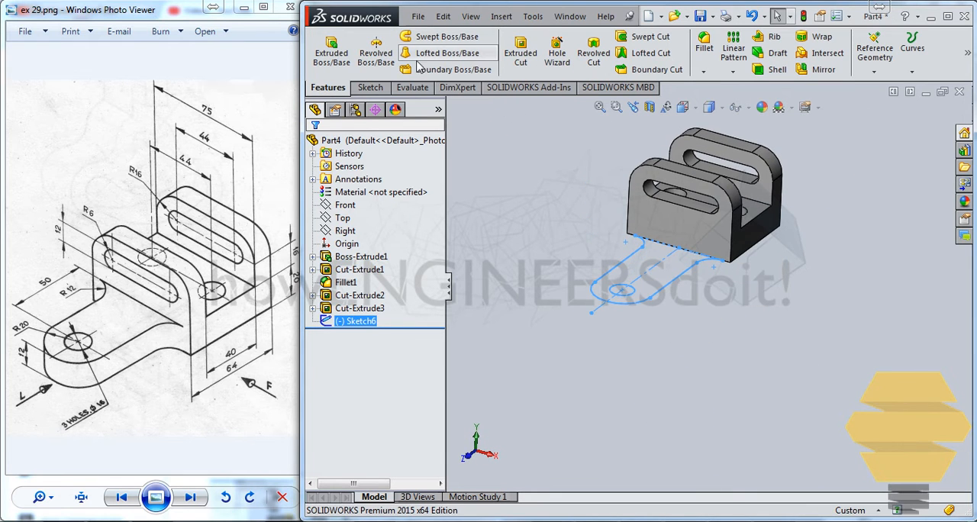
# Extrude the tongue sketch upward as a 52 mm blind boss by reversing the direction, with the result merged
pyautogui.click(332, 53)
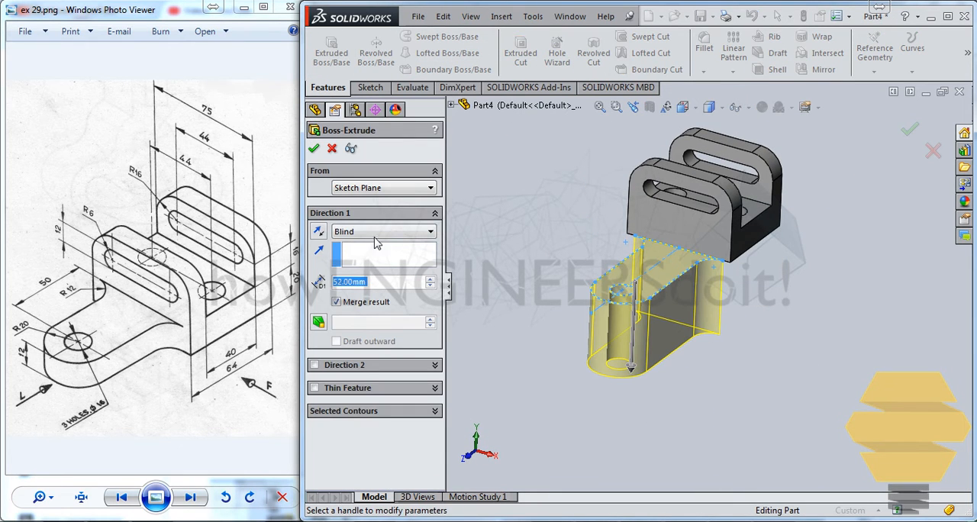
pyautogui.click(320, 232)
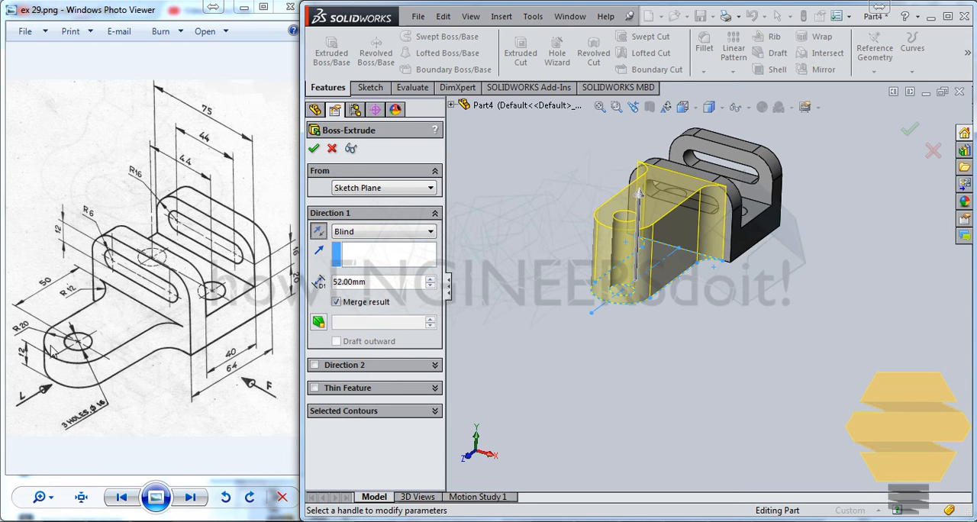
pyautogui.press('Return')
pyautogui.press('Return')
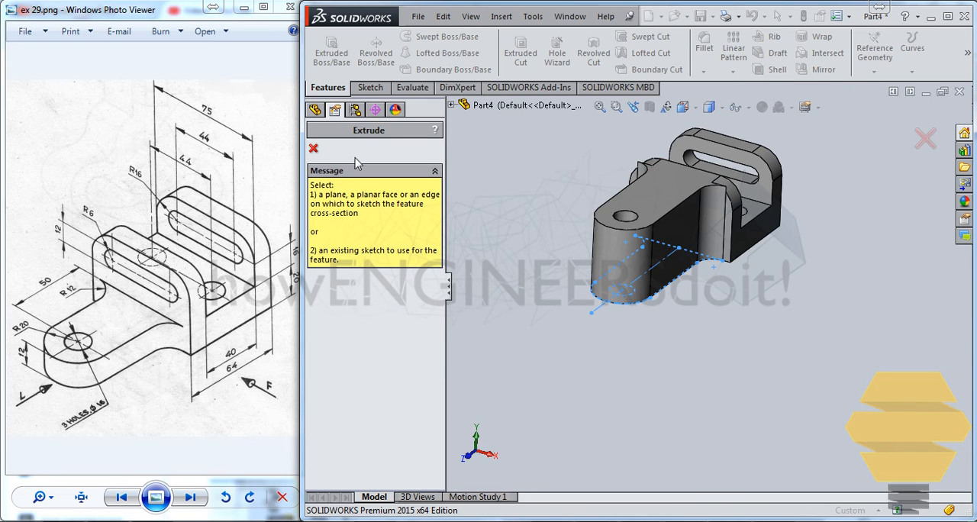
pyautogui.click(314, 149)
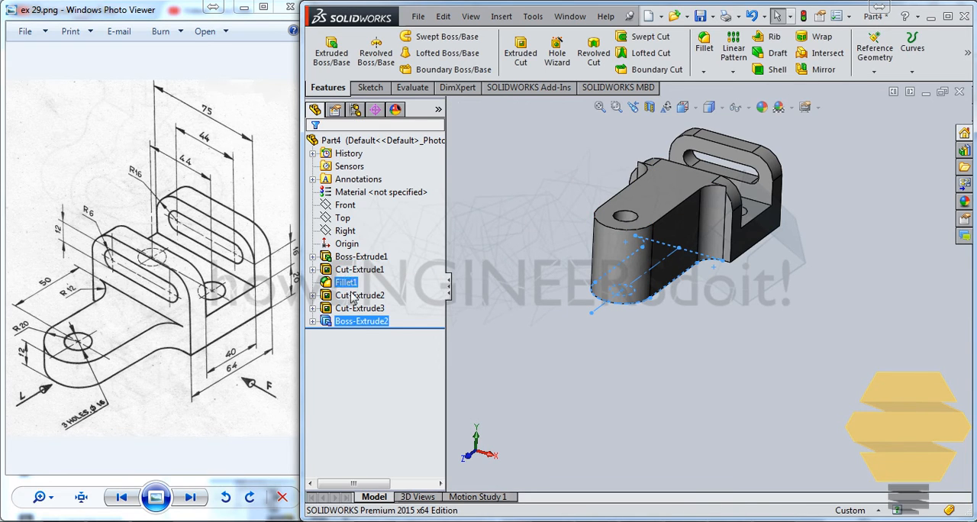
# Edit the tongue's boss extrusion and set its depth to 12 mm
pyautogui.click(313, 322)
pyautogui.rightClick(339, 322)
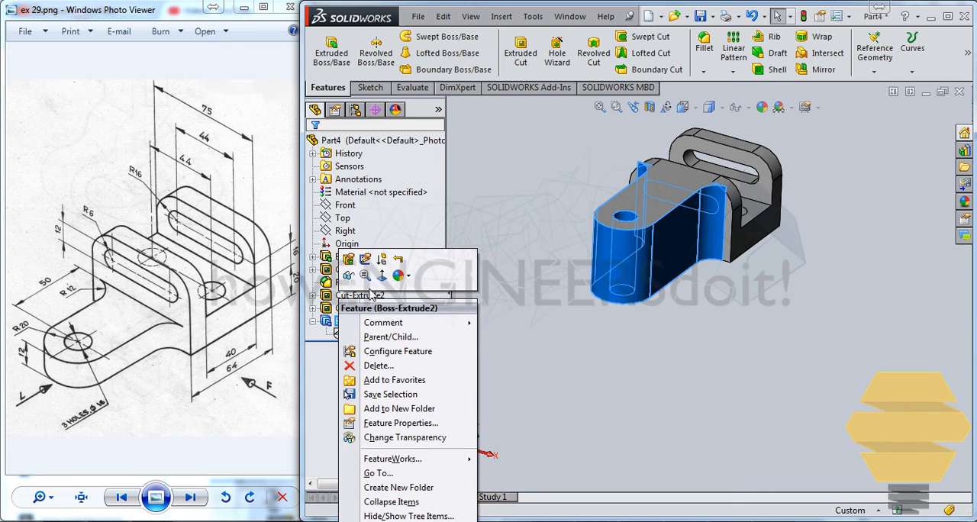
pyautogui.click(348, 259)
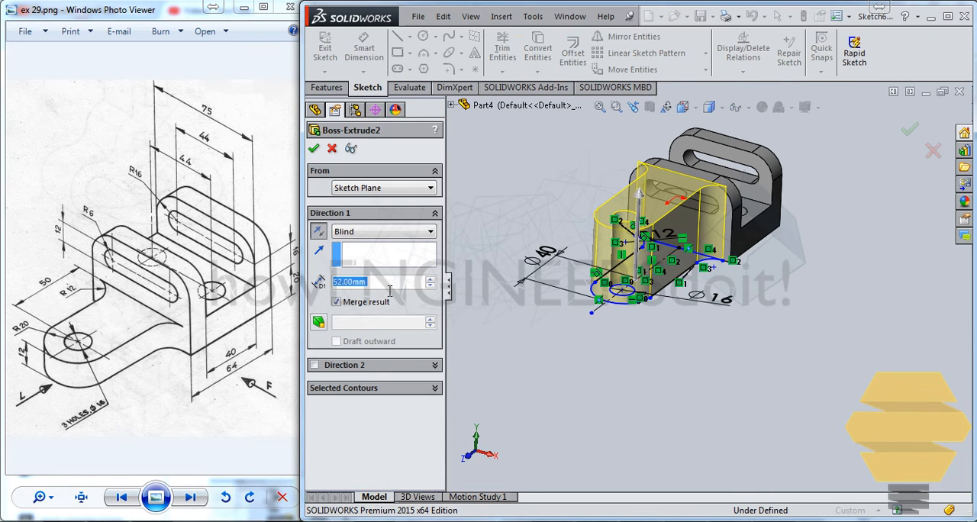
pyautogui.write('12')
pyautogui.press('Return')
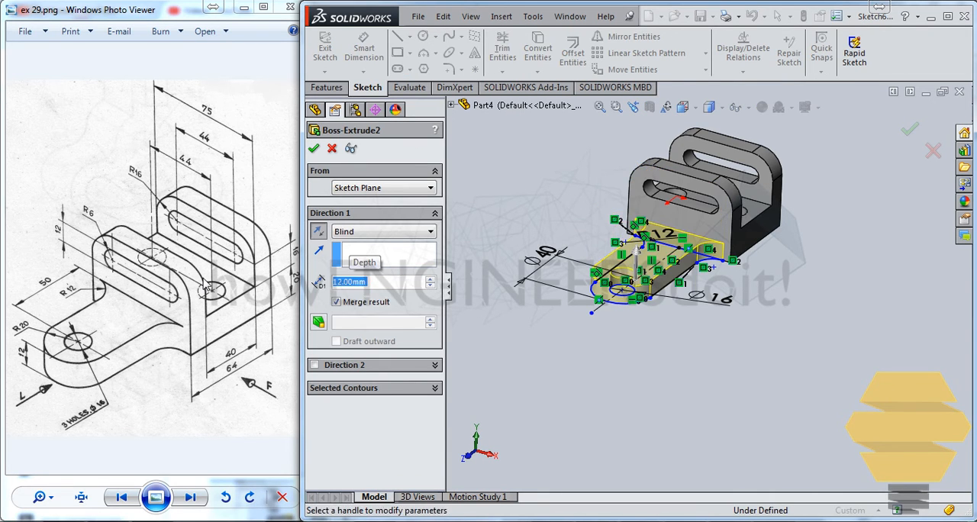
pyautogui.press('Return')
# Reopen the front tongue's sketch for editing and orient the view normal to the sketch plane
pyautogui.moveTo(753, 177); pyautogui.dragTo(731, 229, button='middle')
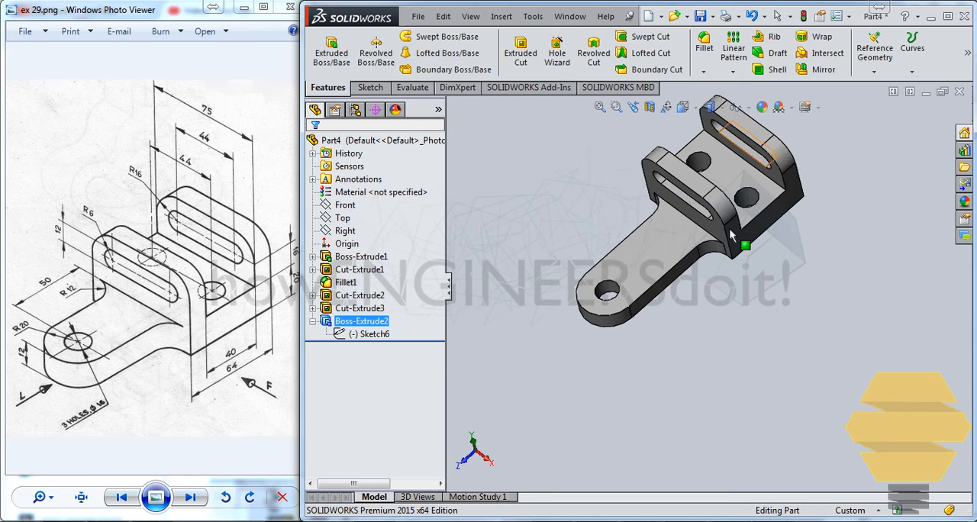
pyautogui.scroll(2, 730, 227)
pyautogui.scroll(-3, 655, 298)
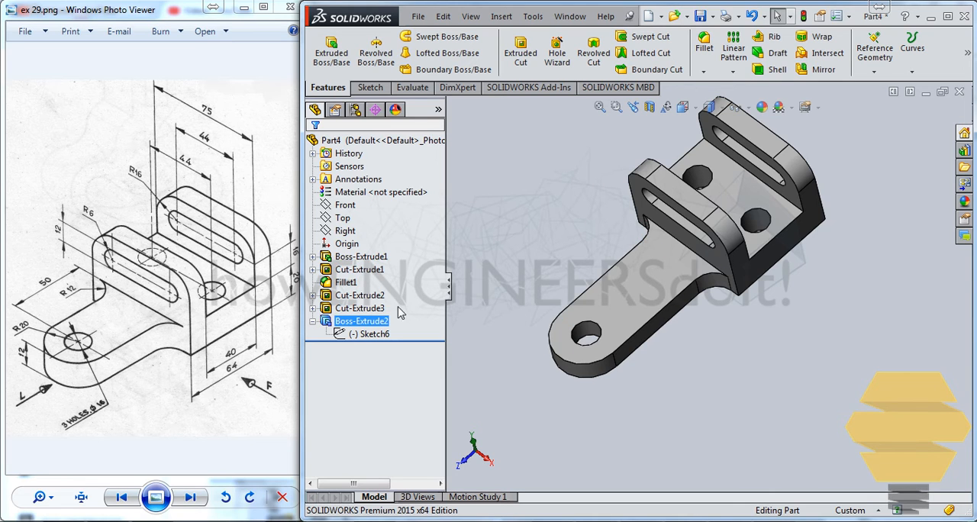
pyautogui.click(370, 334)
pyautogui.click(402, 306)
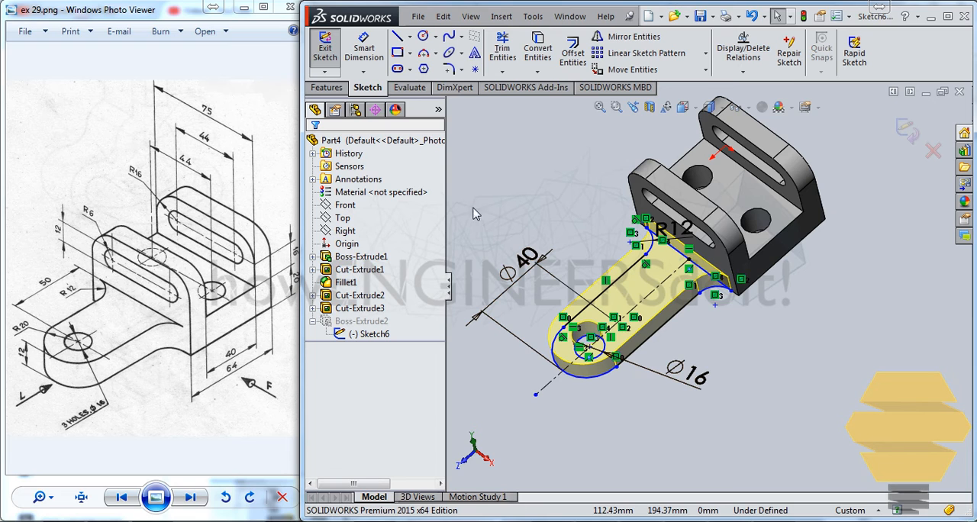
pyautogui.hotkey('ctrl', '8')
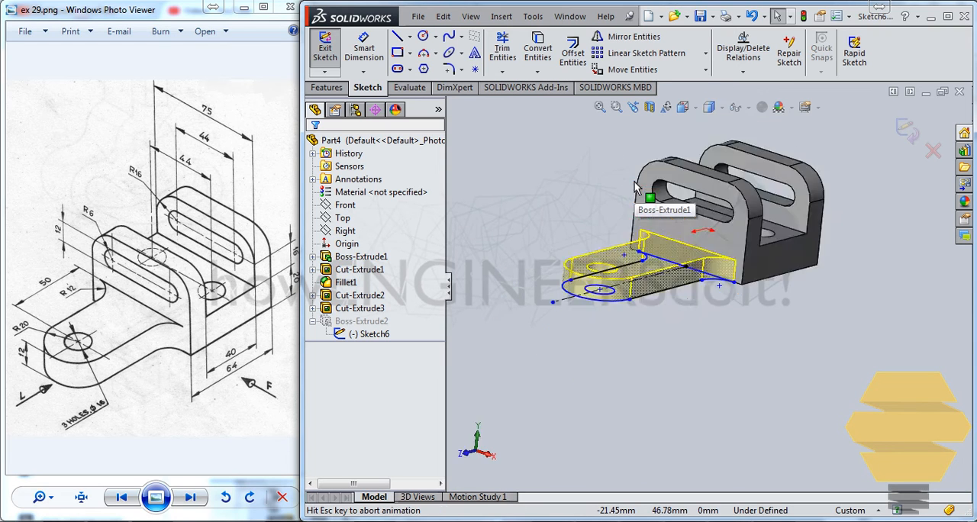
pyautogui.hotkey('ctrl', '8')
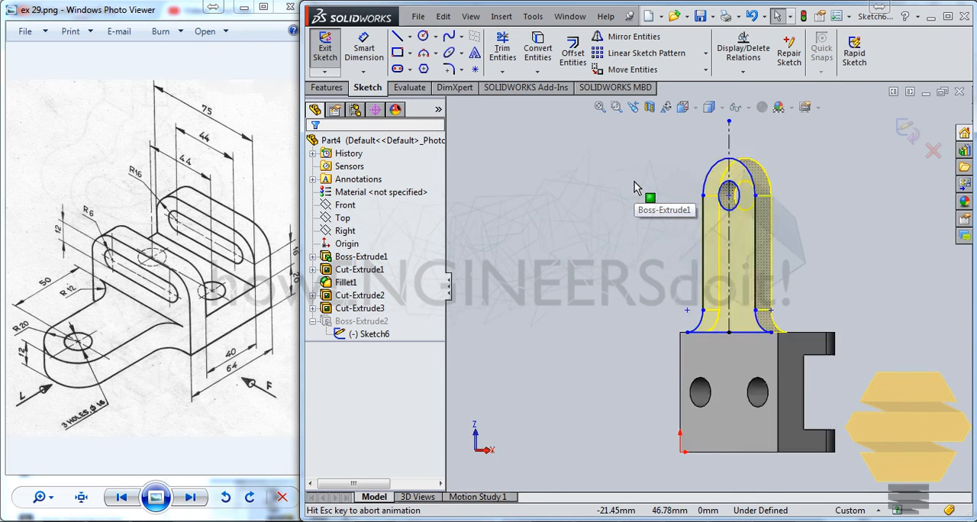
pyautogui.scroll(-2, 721, 236)
pyautogui.scroll(-1, 714, 244)
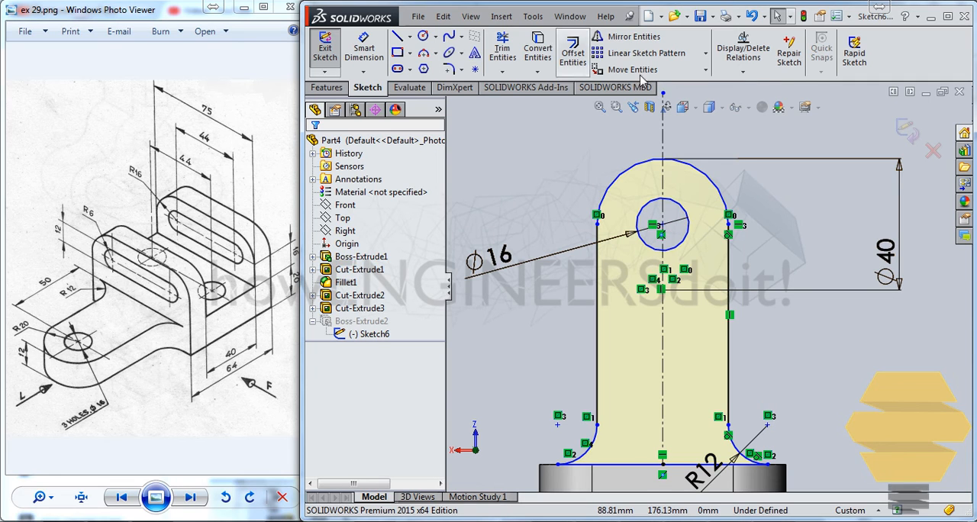
# Dimension the distance from the tongue hole's centre to the profile's closing line as 50 mm
pyautogui.click(364, 52)
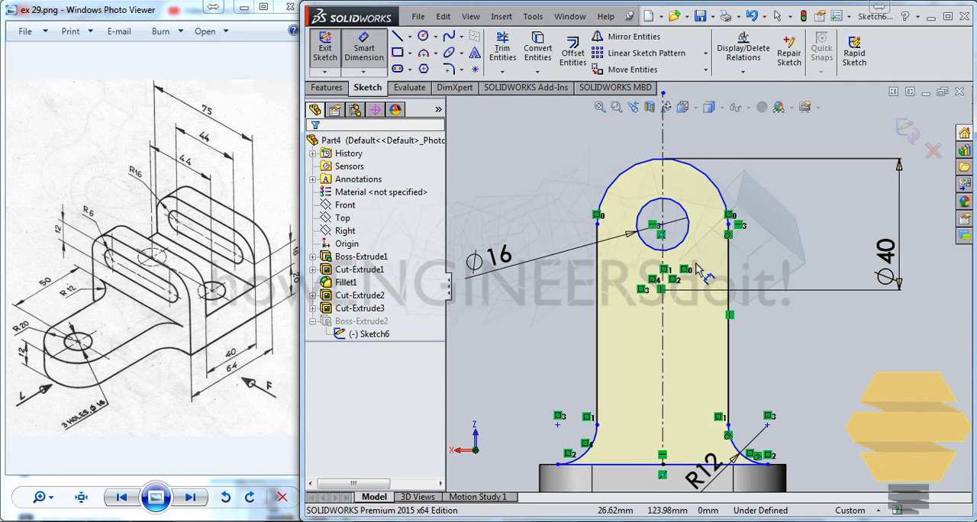
pyautogui.click(663, 226)
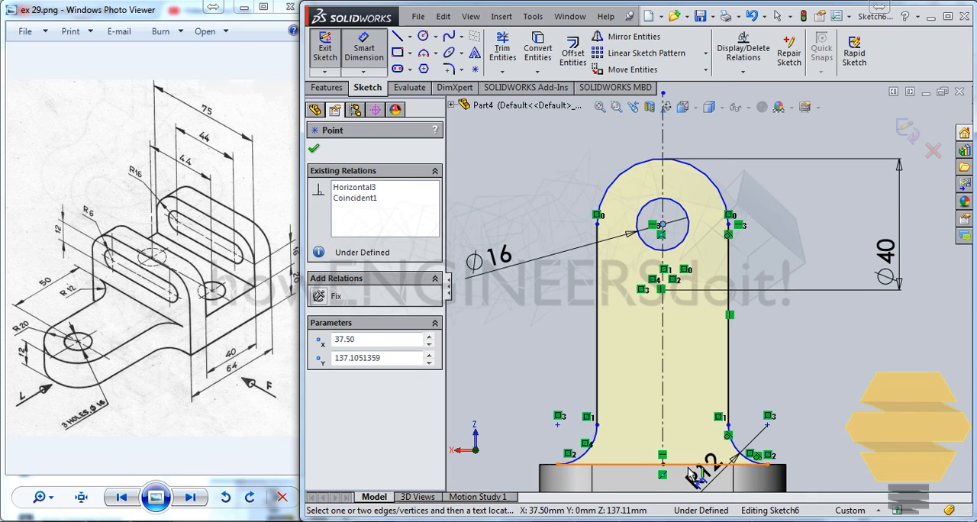
pyautogui.click(689, 467)
pyautogui.click(882, 359)
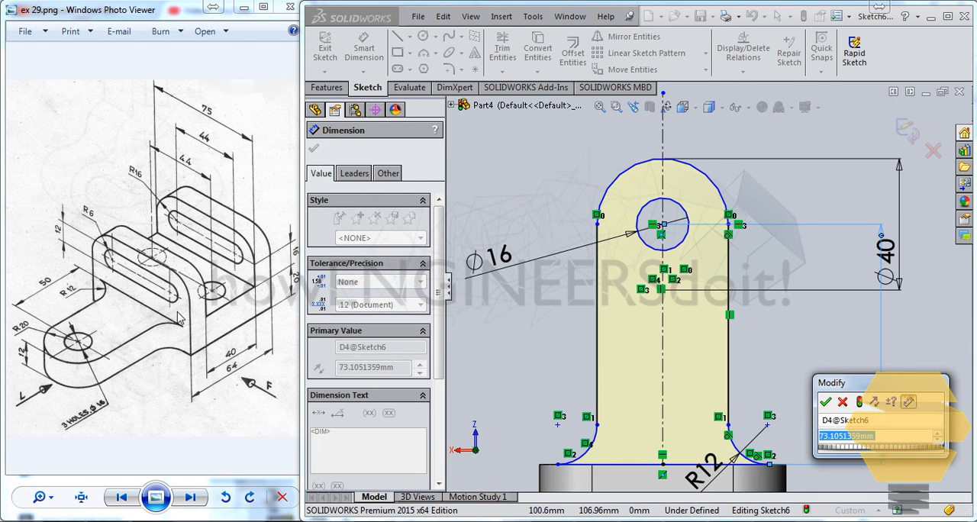
pyautogui.write('50')
pyautogui.press('Return')
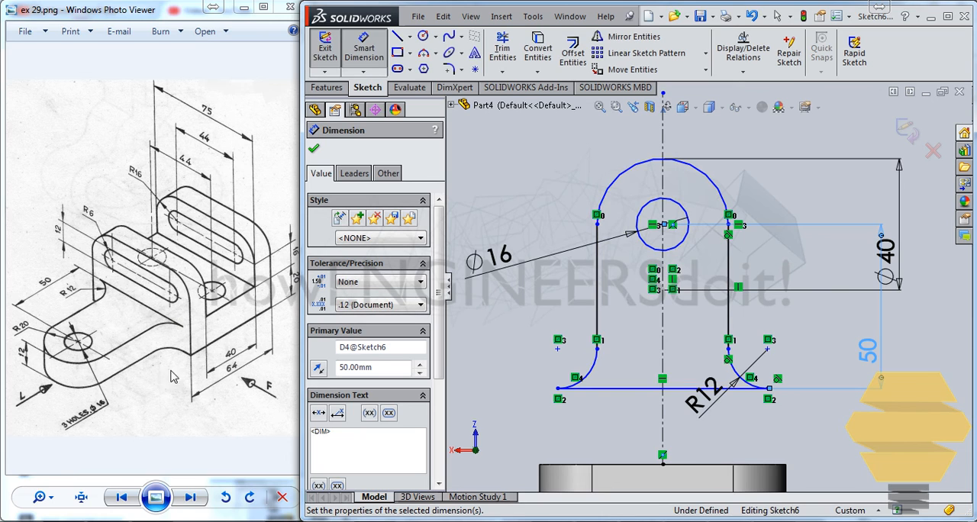
pyautogui.press('Escape')
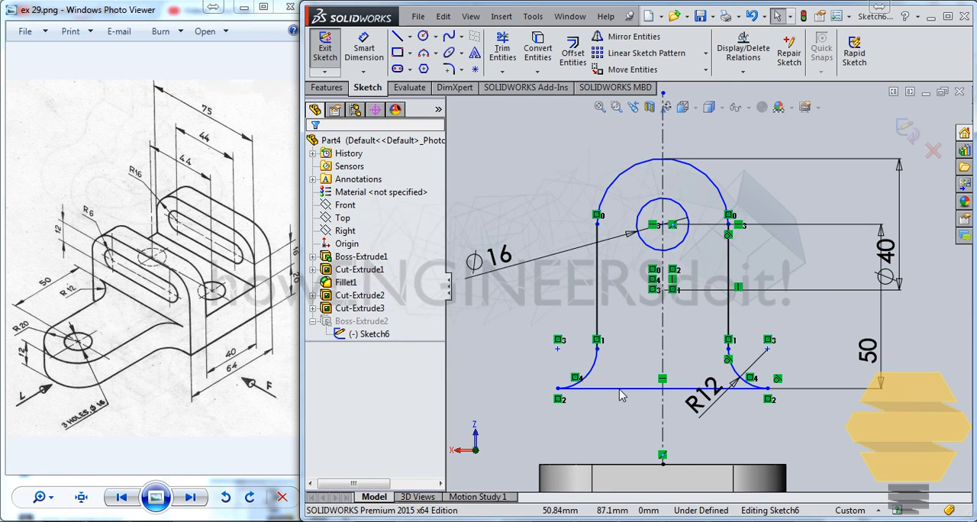
# Make the tongue profile's closing line collinear with the base's front edge, and exit the sketch to rebuild the part
pyautogui.click(621, 389)
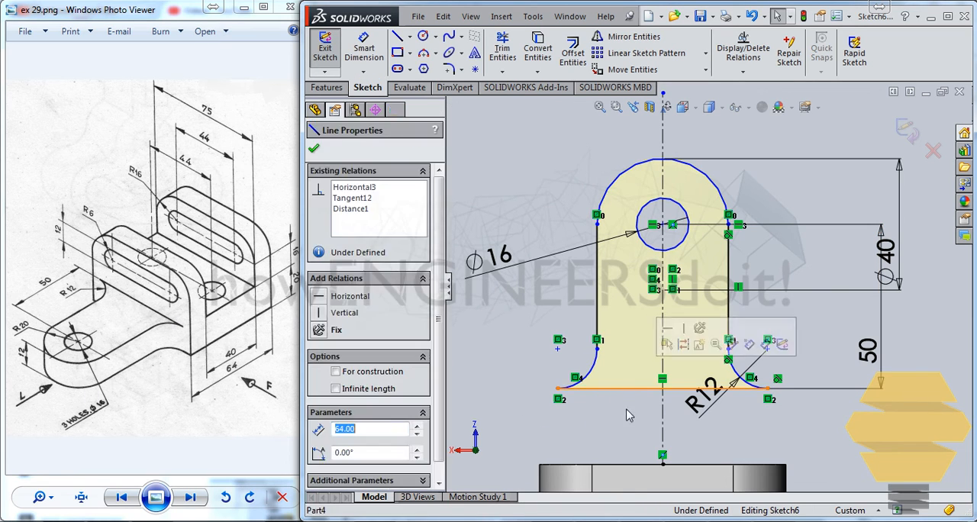
pyautogui.keyDown('ctrl'); pyautogui.click(626, 465); pyautogui.keyUp('ctrl')
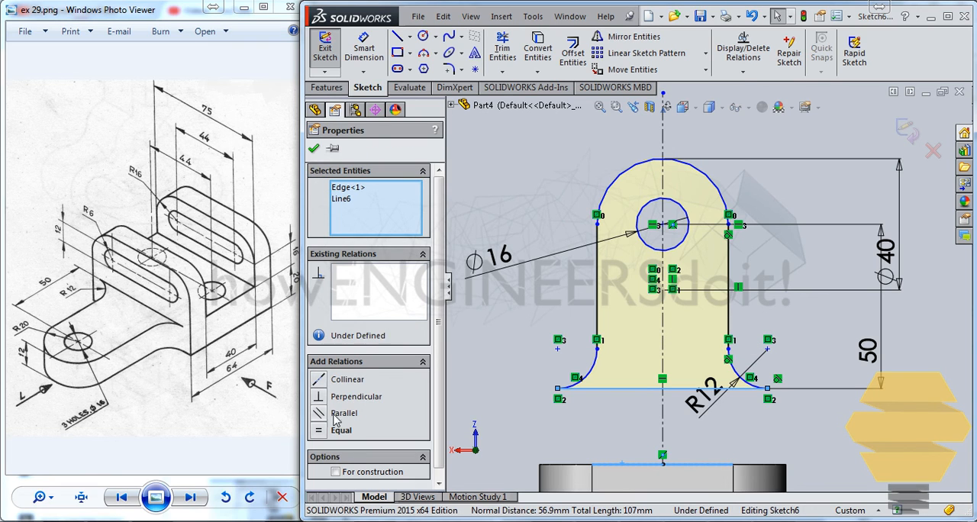
pyautogui.click(329, 379)
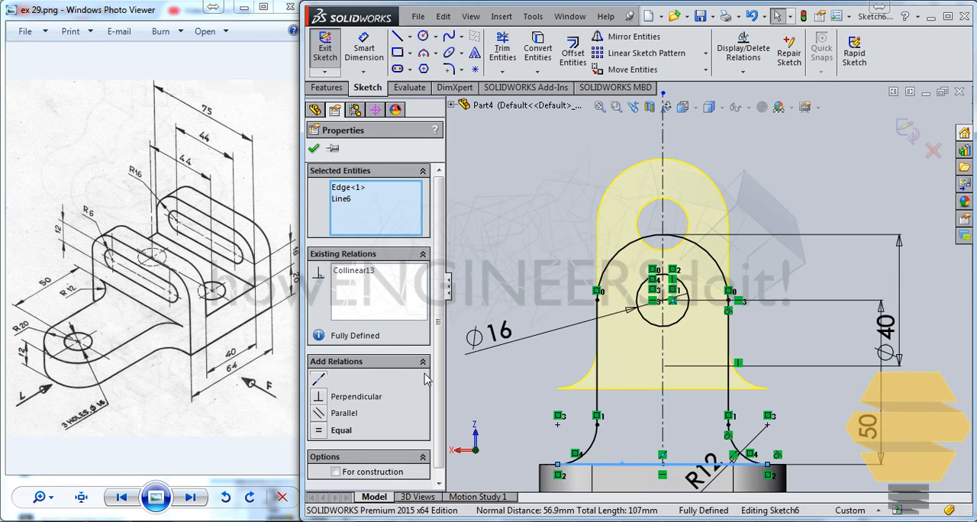
pyautogui.click(903, 140)
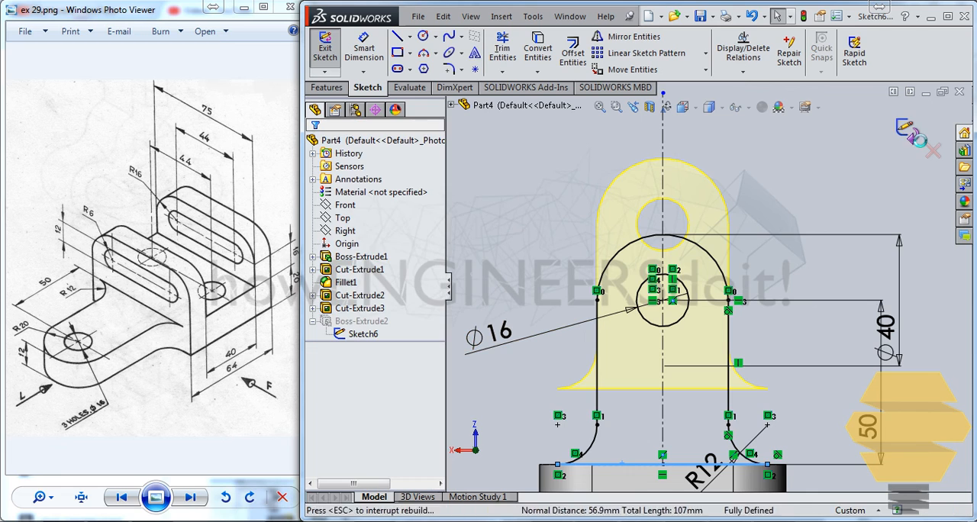
pyautogui.moveTo(666, 413); pyautogui.dragTo(794, 316, button='middle')
pyautogui.moveTo(864, 257); pyautogui.dragTo(819, 280, button='middle')
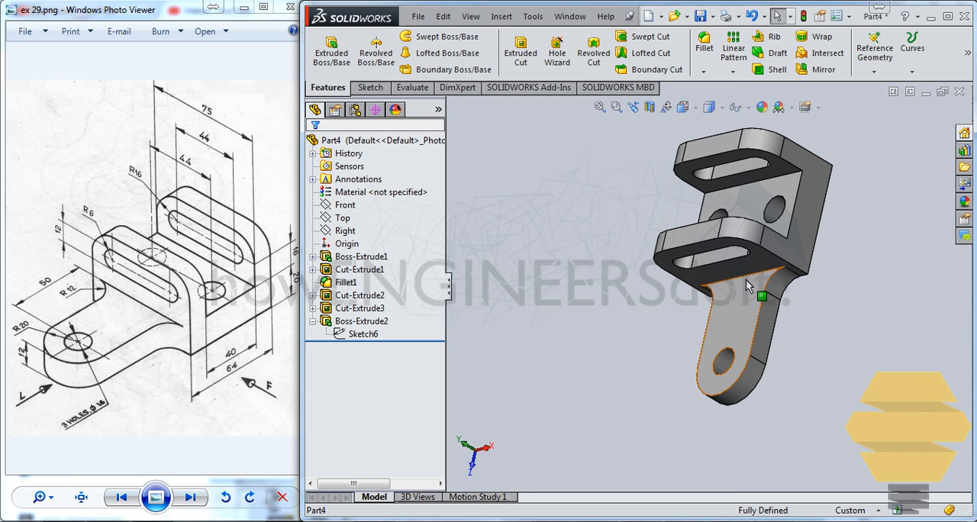
pyautogui.moveTo(746, 280); pyautogui.dragTo(812, 230, button='middle')
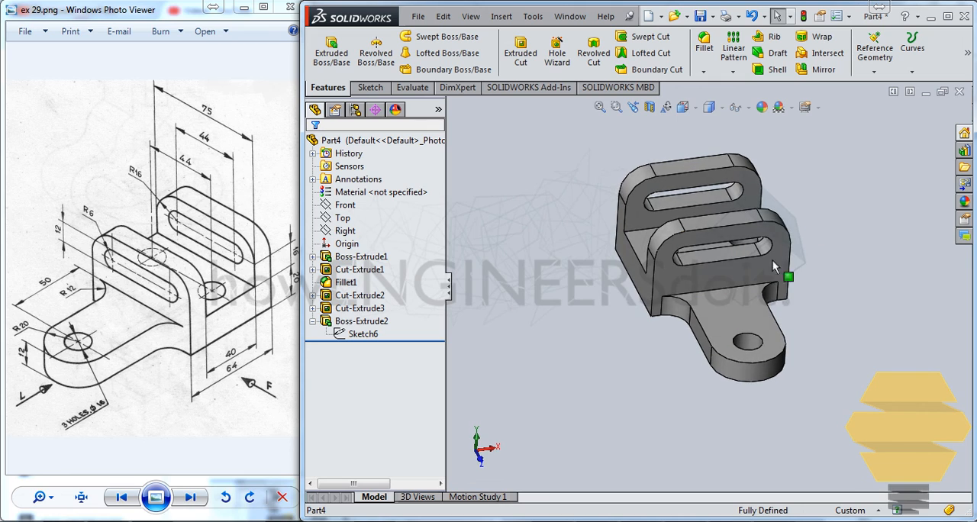